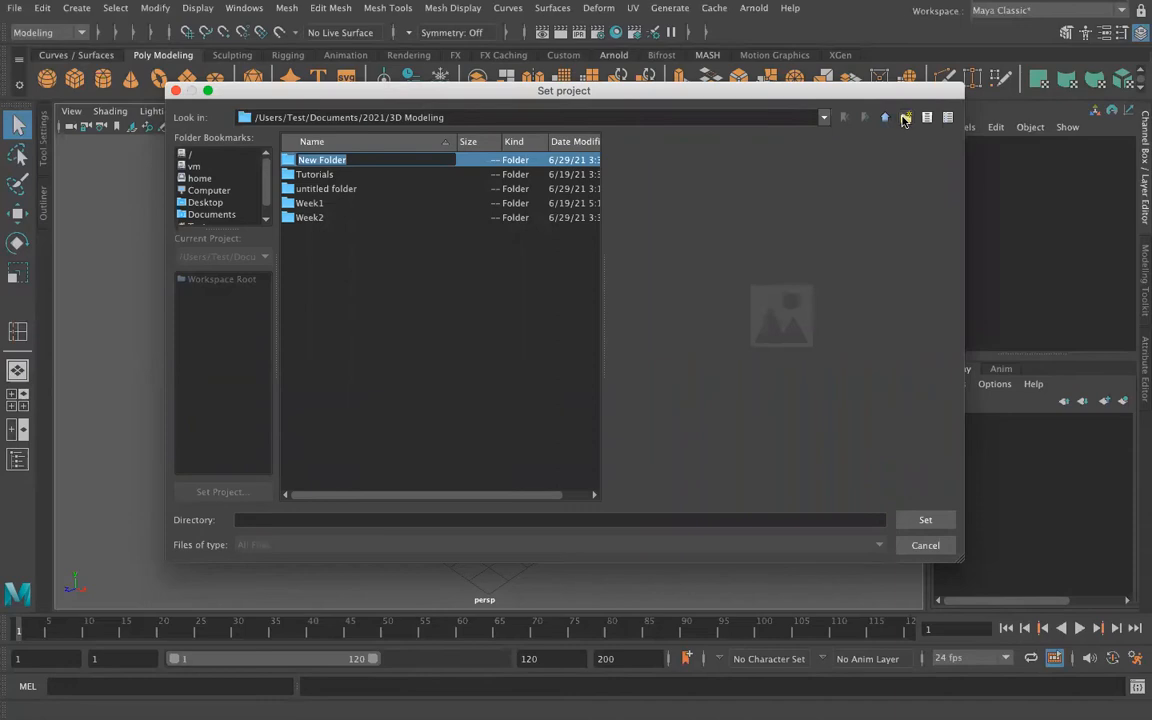
Step: Name the new folder Week3 and set it as the project, creating a default workspace for it
{"action": "key", "text": "Return"}
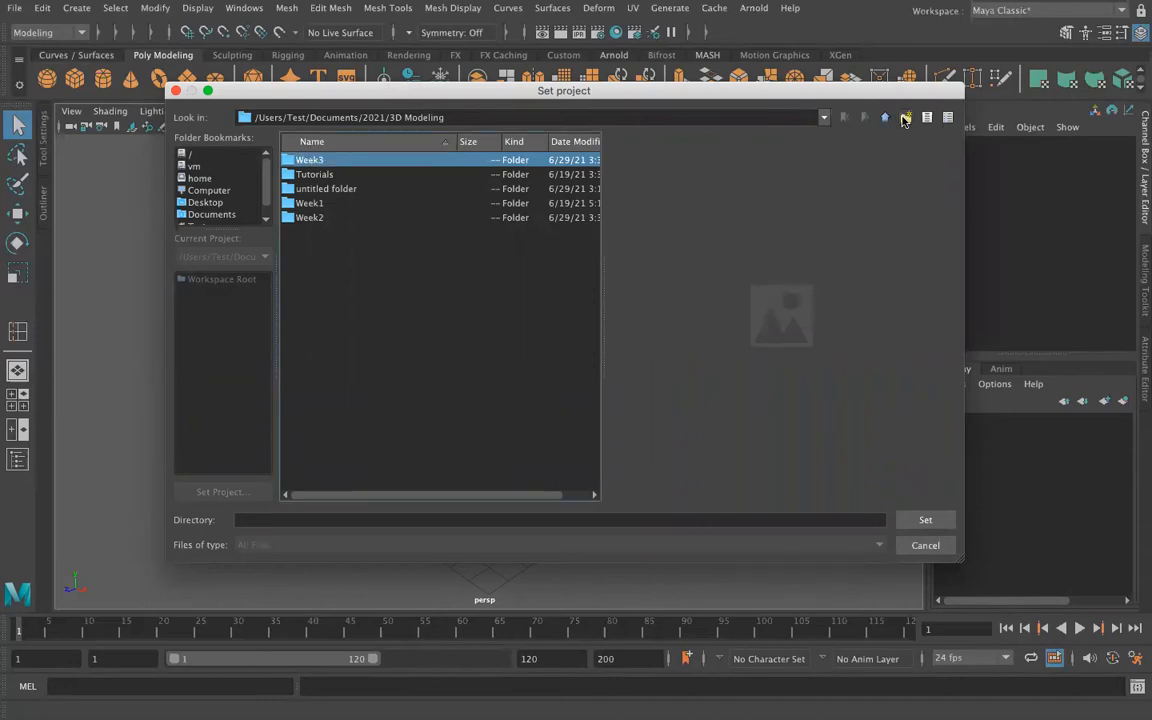
{"action": "left_click", "coordinate": [925, 519]}
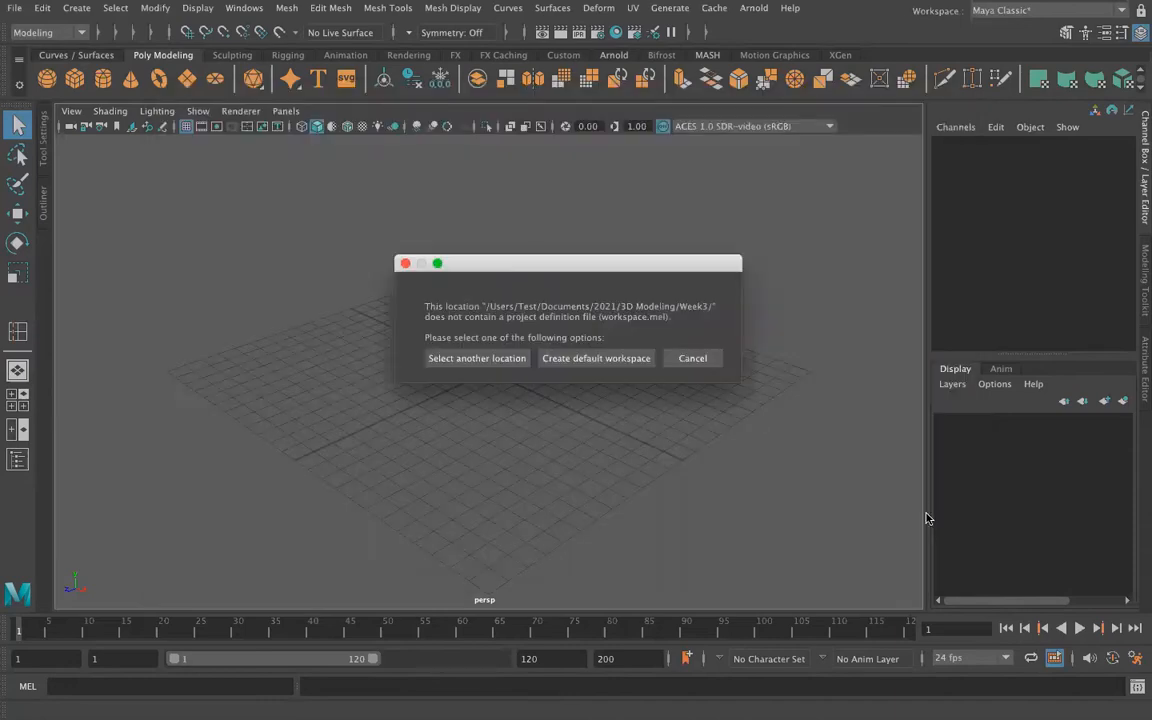
{"action": "left_click", "coordinate": [598, 358]}
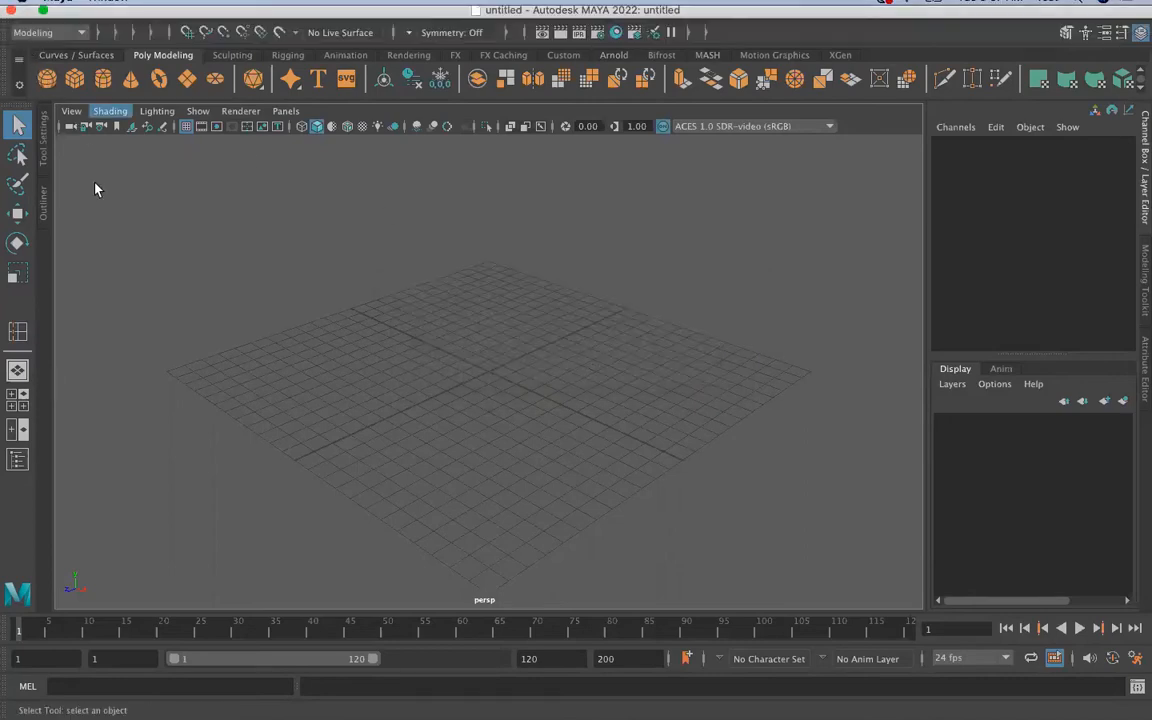
Step: Accept the default folder locations for the Week3 project in the Project Window to generate its subfolders
{"action": "left_click", "coordinate": [15, 8]}
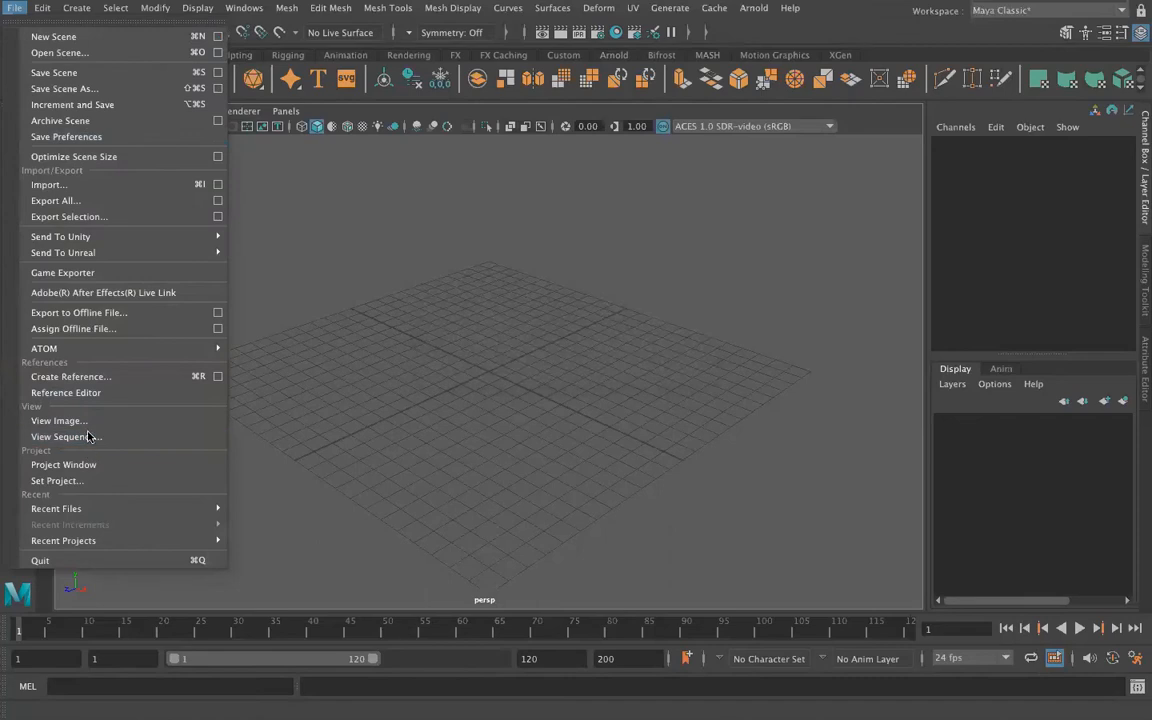
{"action": "left_click", "coordinate": [99, 467]}
{"action": "left_click", "coordinate": [475, 509]}
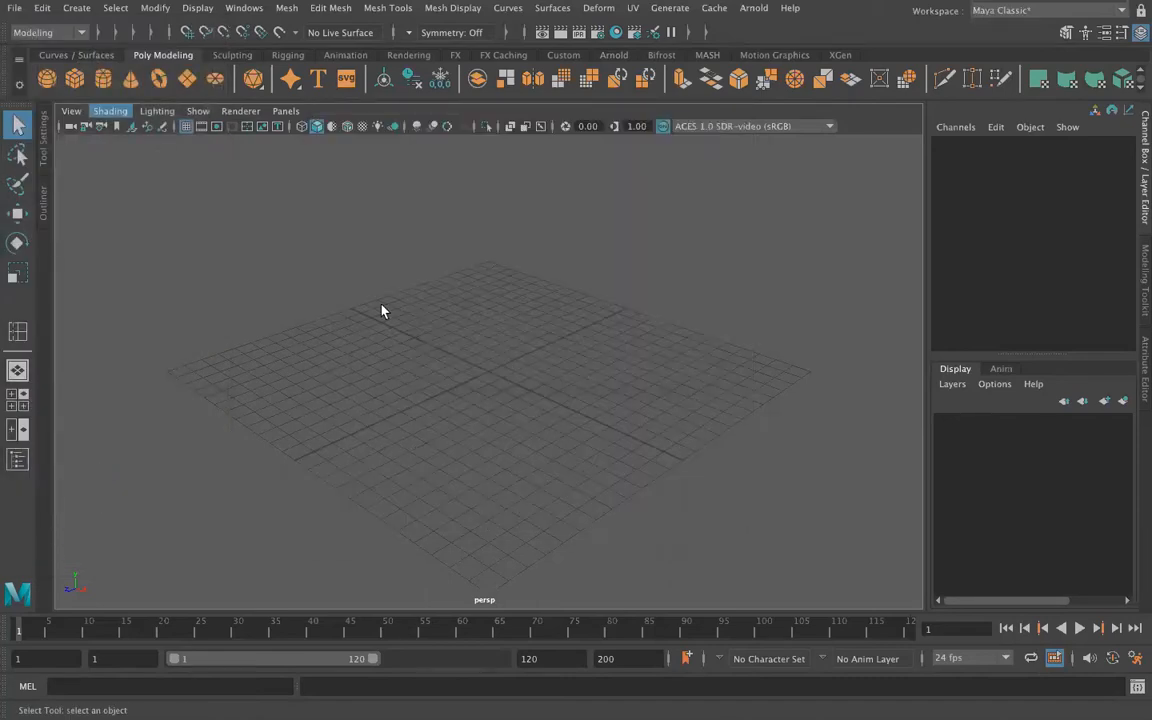
Step: Create a free image plane in the scene
{"action": "left_click", "coordinate": [77, 8]}
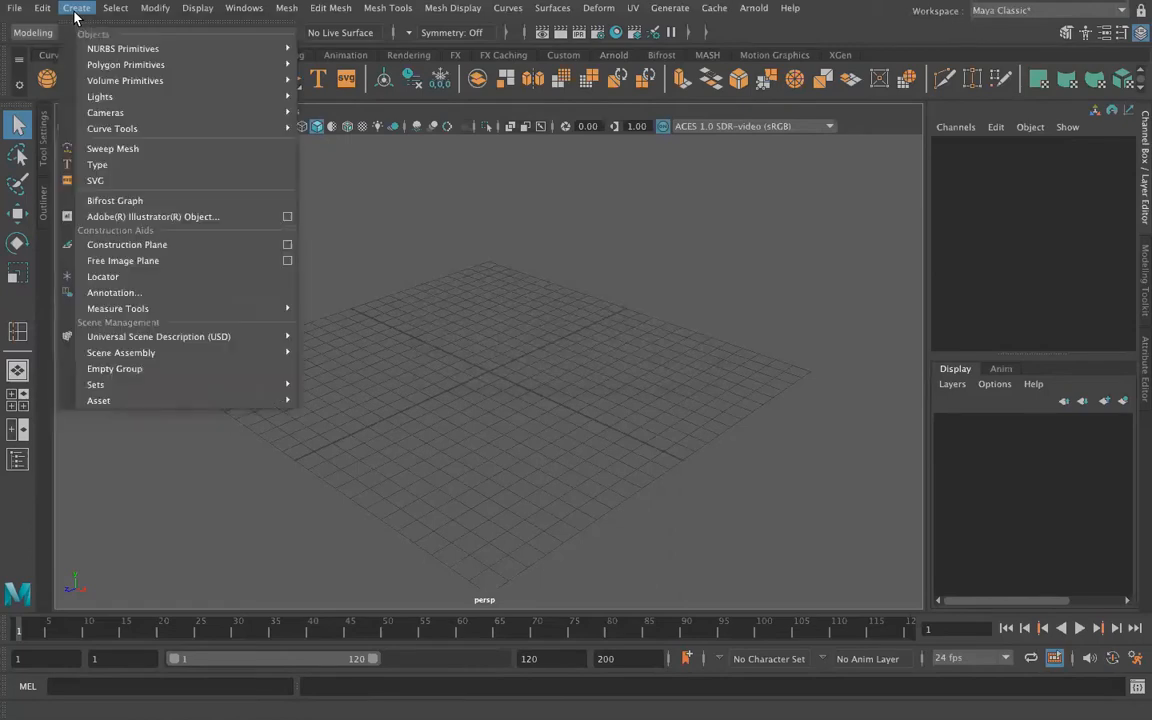
{"action": "left_click", "coordinate": [125, 261]}
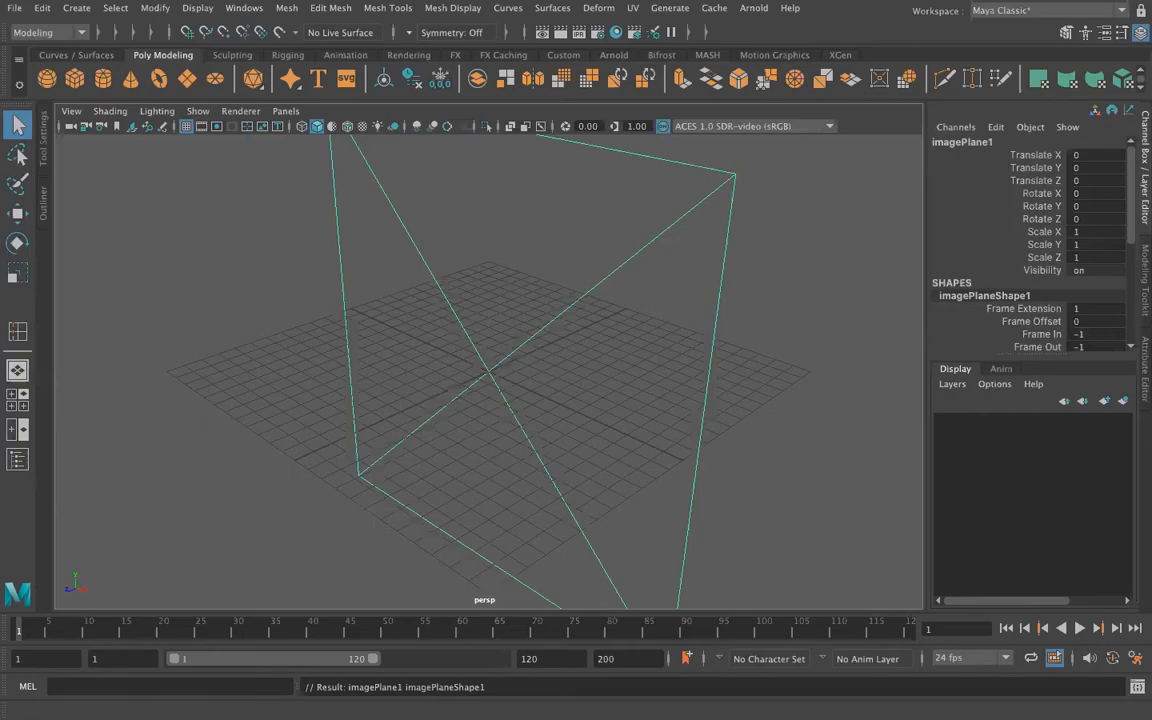
Step: Switch to Finder and move robin.jpeg from the desktop into Documents/2021/3D Modeling/Week3/sourceimages
{"action": "mouse_move", "coordinate": [240, 700]}
{"action": "left_click", "coordinate": [62, 690]}
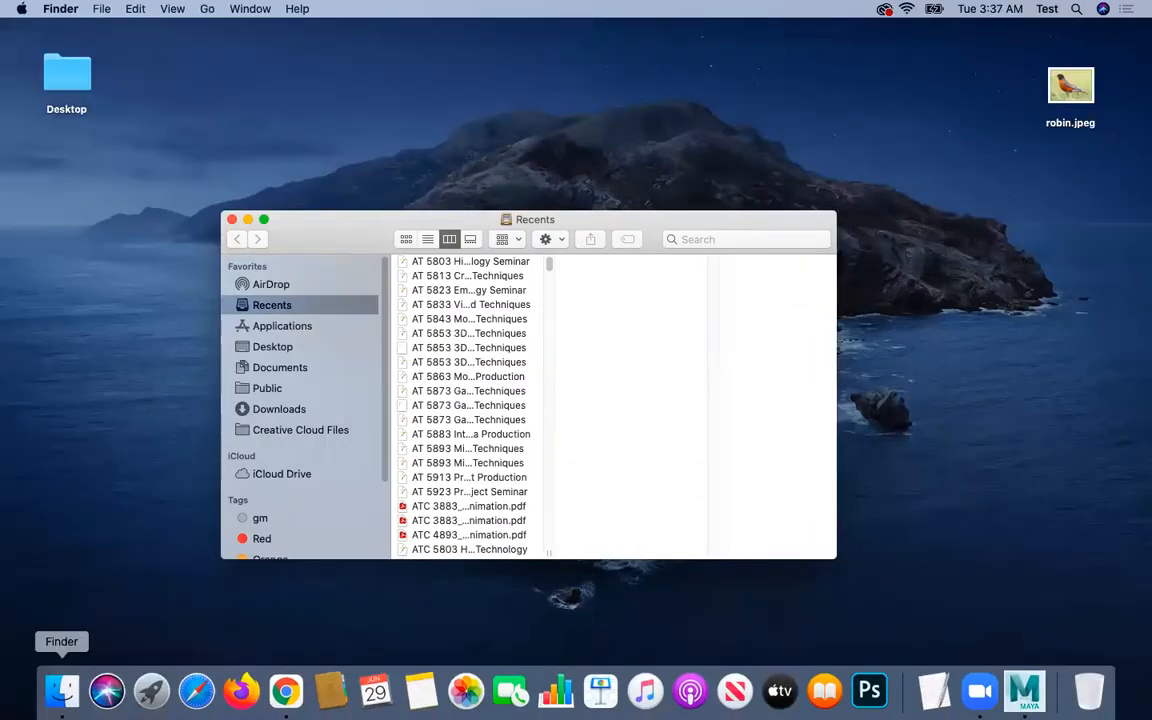
{"action": "left_click", "coordinate": [282, 368]}
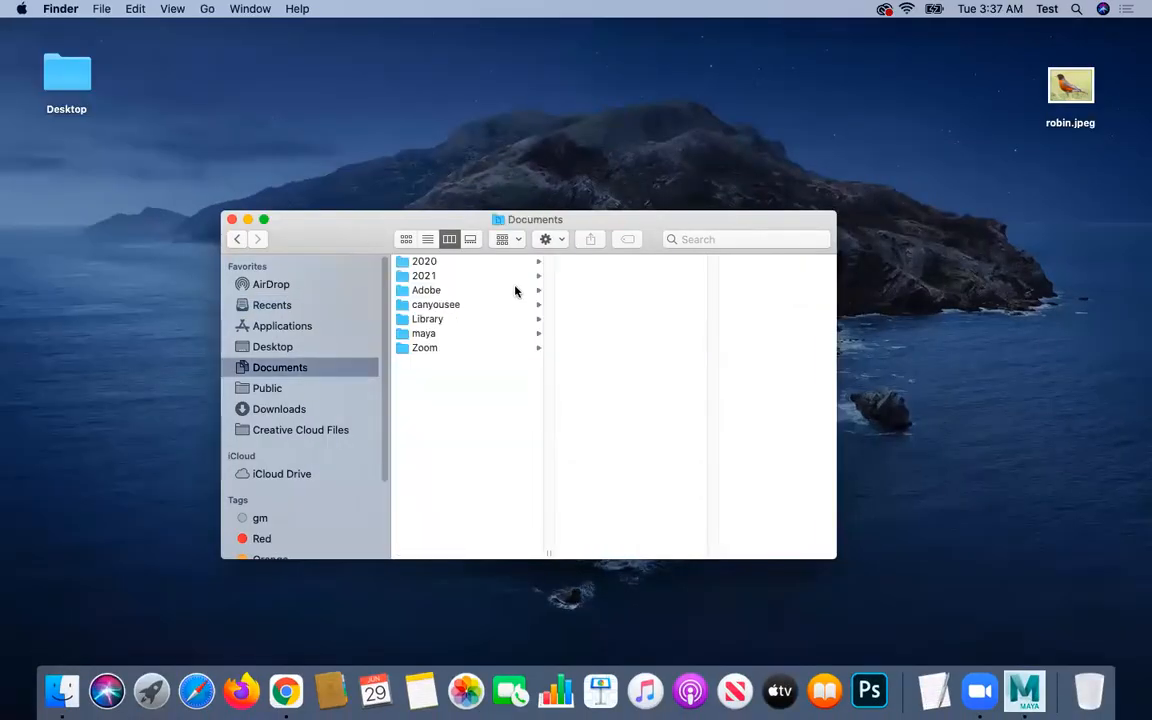
{"action": "left_click", "coordinate": [450, 275]}
{"action": "left_click", "coordinate": [600, 261]}
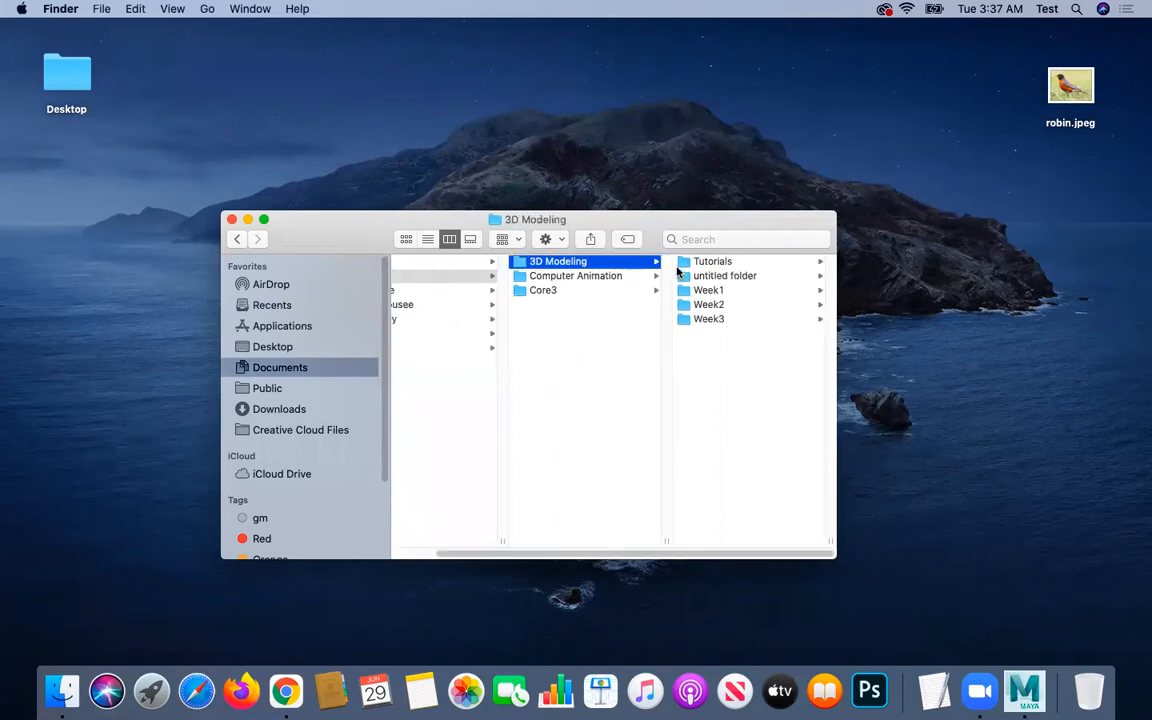
{"action": "left_click", "coordinate": [732, 321]}
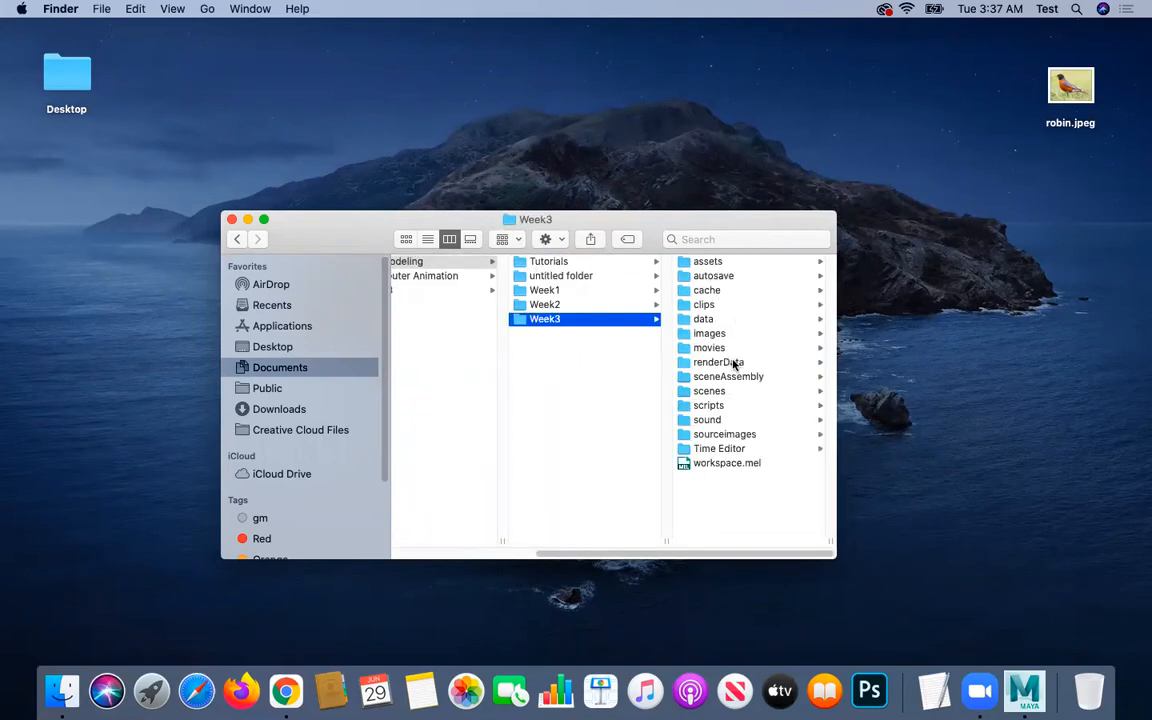
{"action": "left_click", "coordinate": [720, 436]}
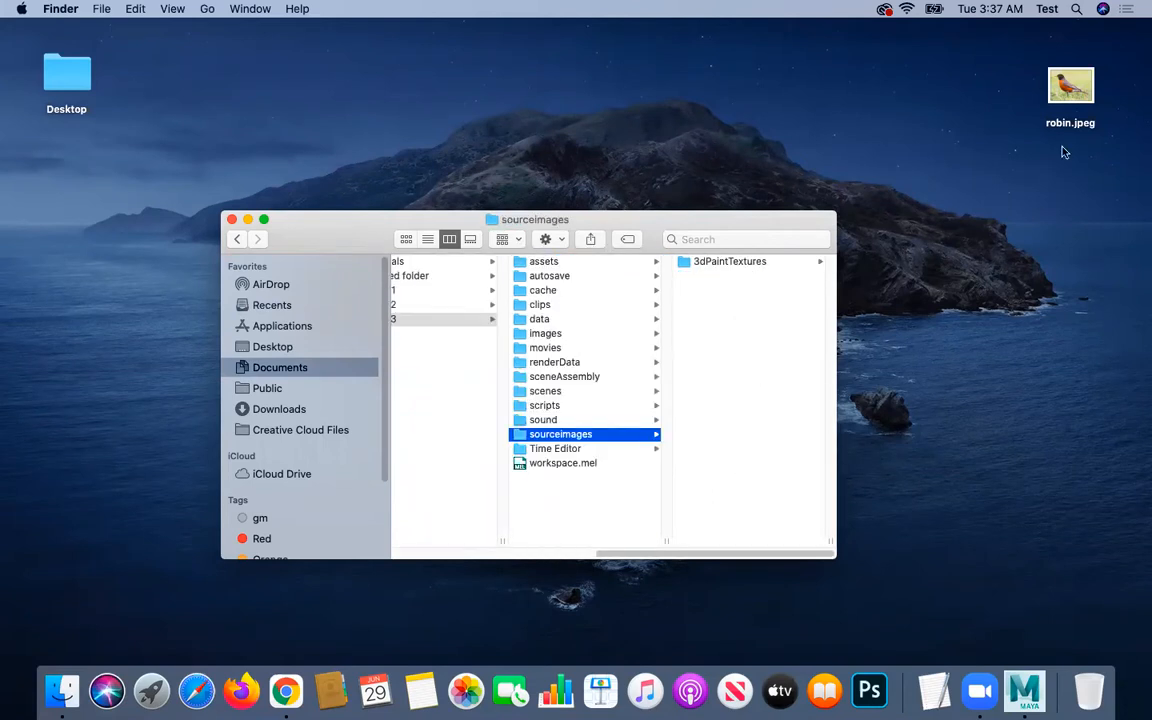
{"action": "left_click_drag", "start_coordinate": [1062, 92], "coordinate": [638, 478]}
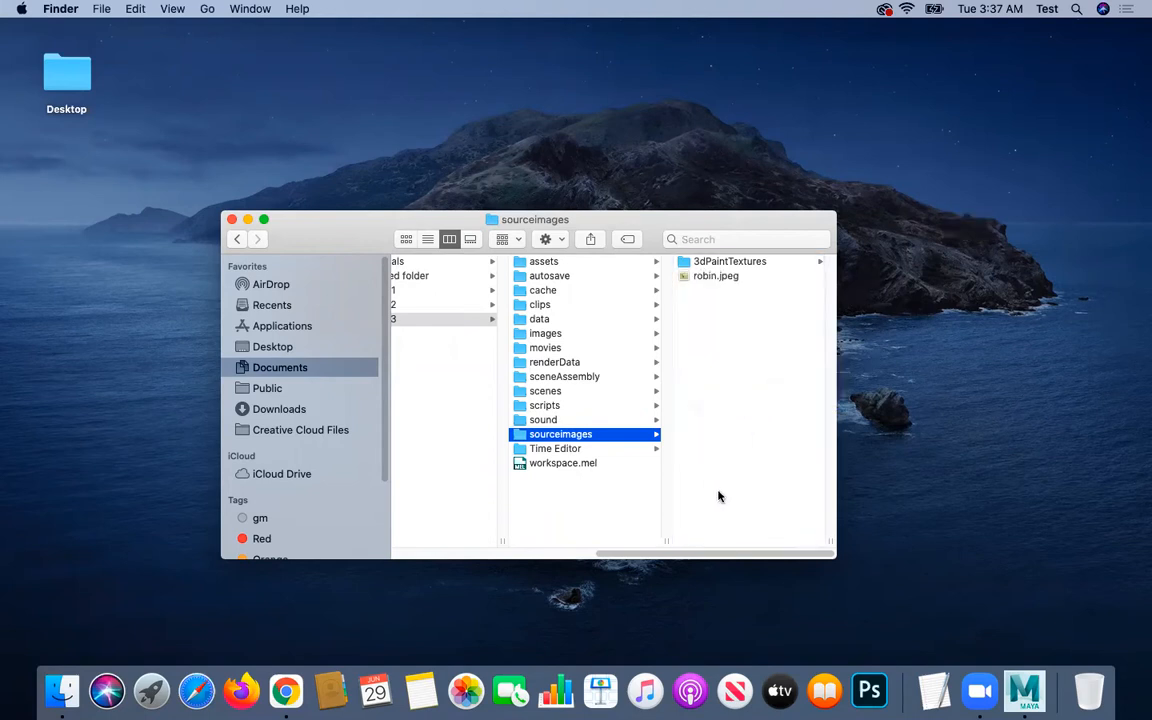
{"action": "left_click", "coordinate": [231, 219]}
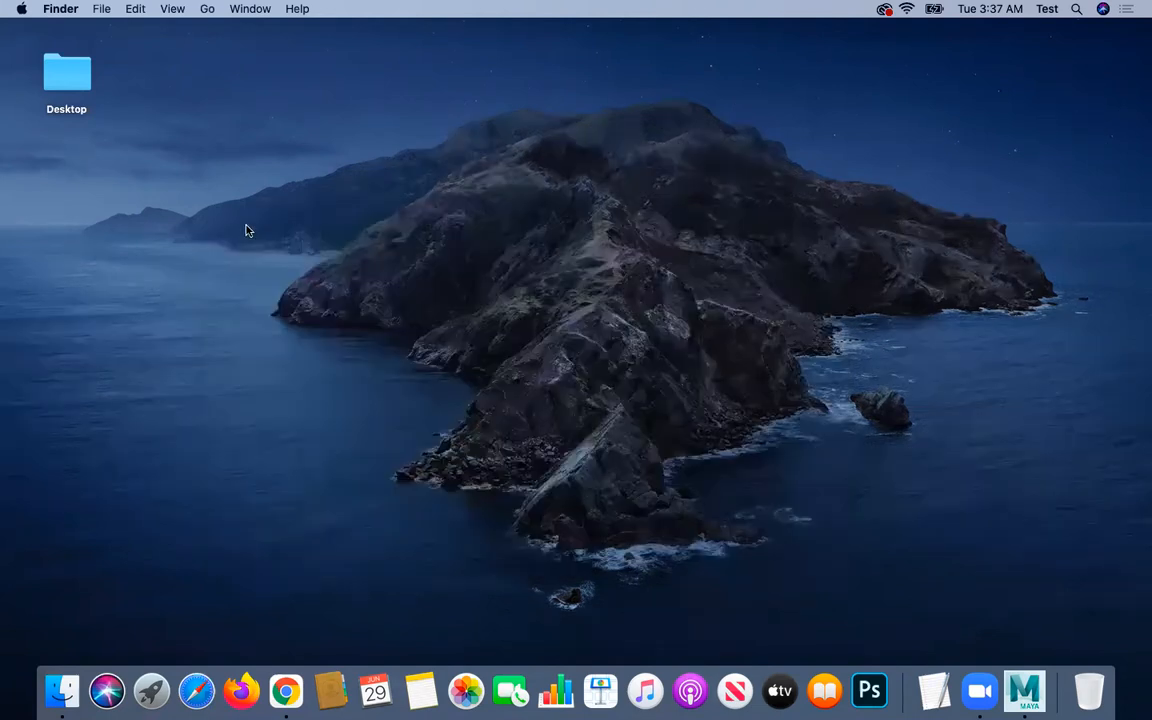
Step: Return to Maya and load robin.jpeg from sourceimages as the image plane's image
{"action": "left_click", "coordinate": [1020, 686]}
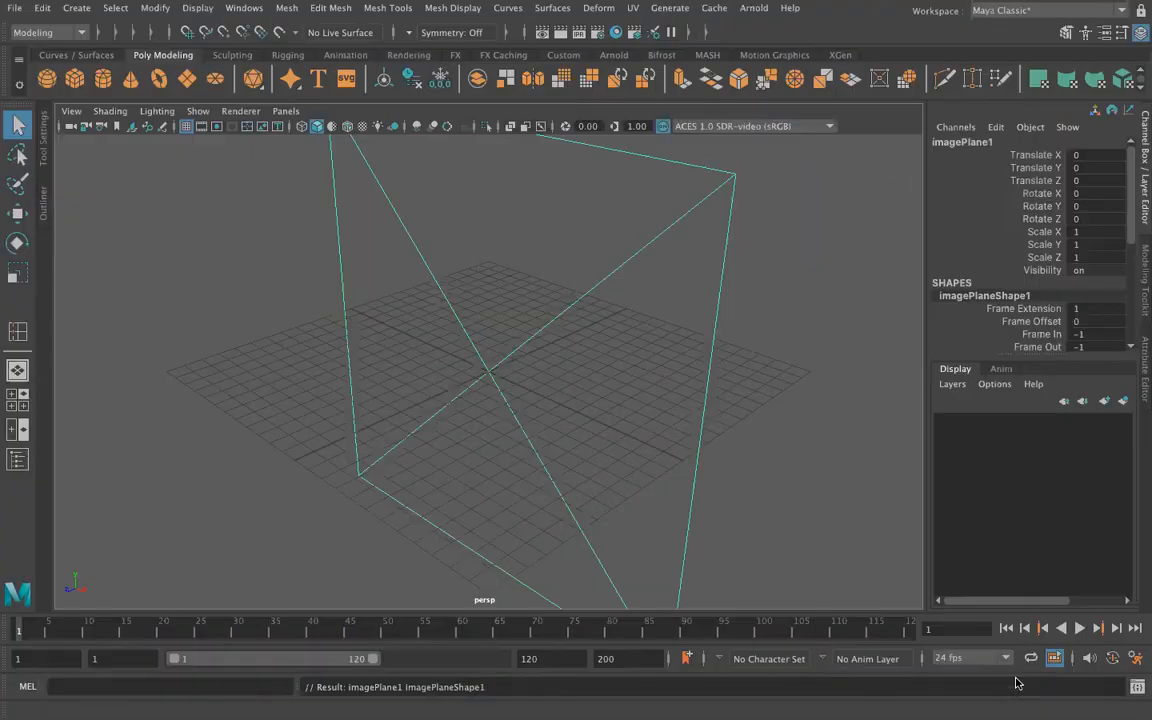
{"action": "left_click", "coordinate": [43, 196]}
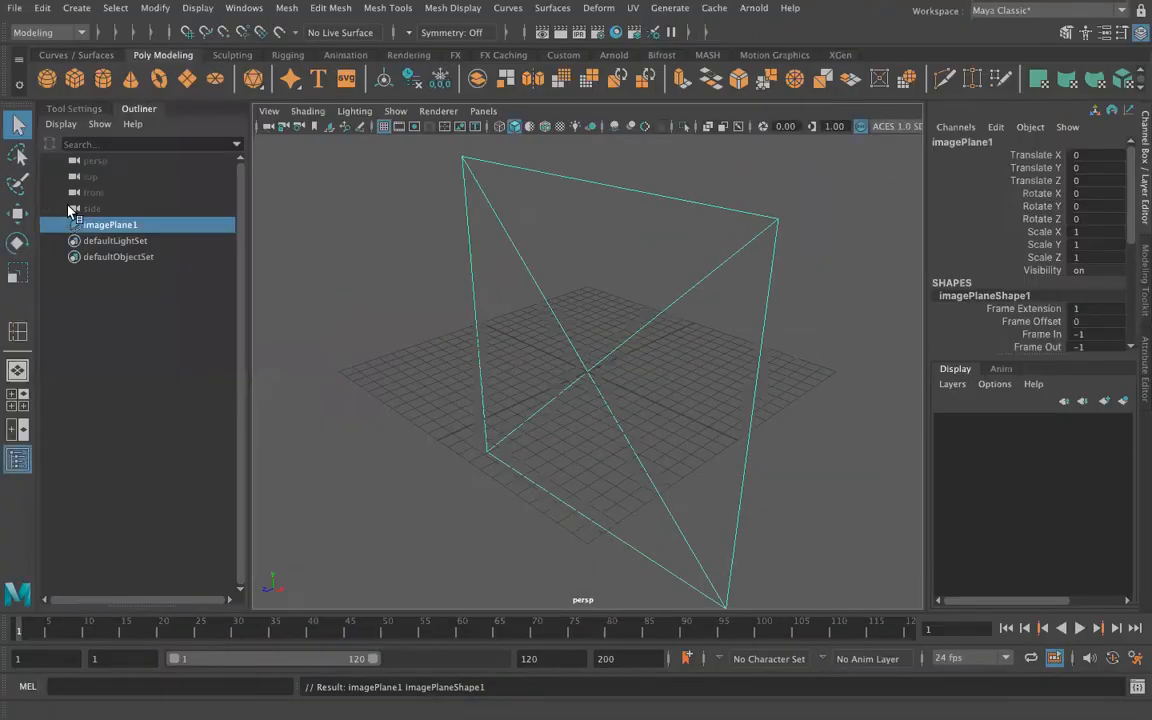
{"action": "left_click", "coordinate": [1143, 360]}
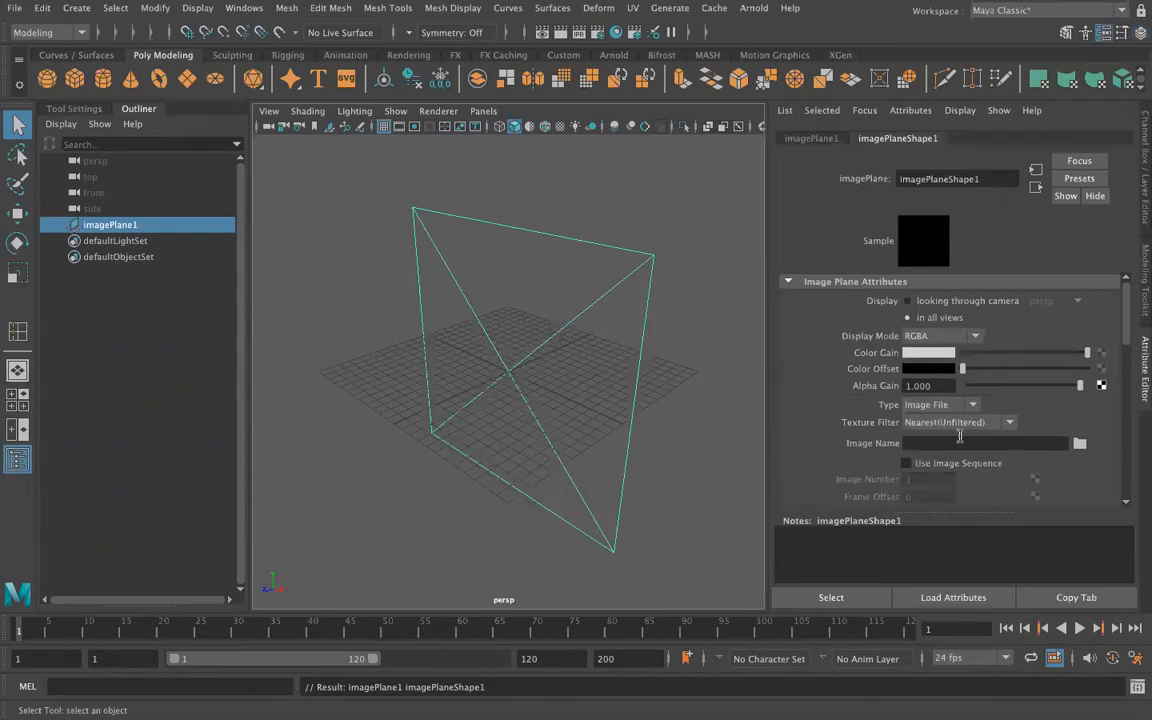
{"action": "left_click", "coordinate": [1079, 444]}
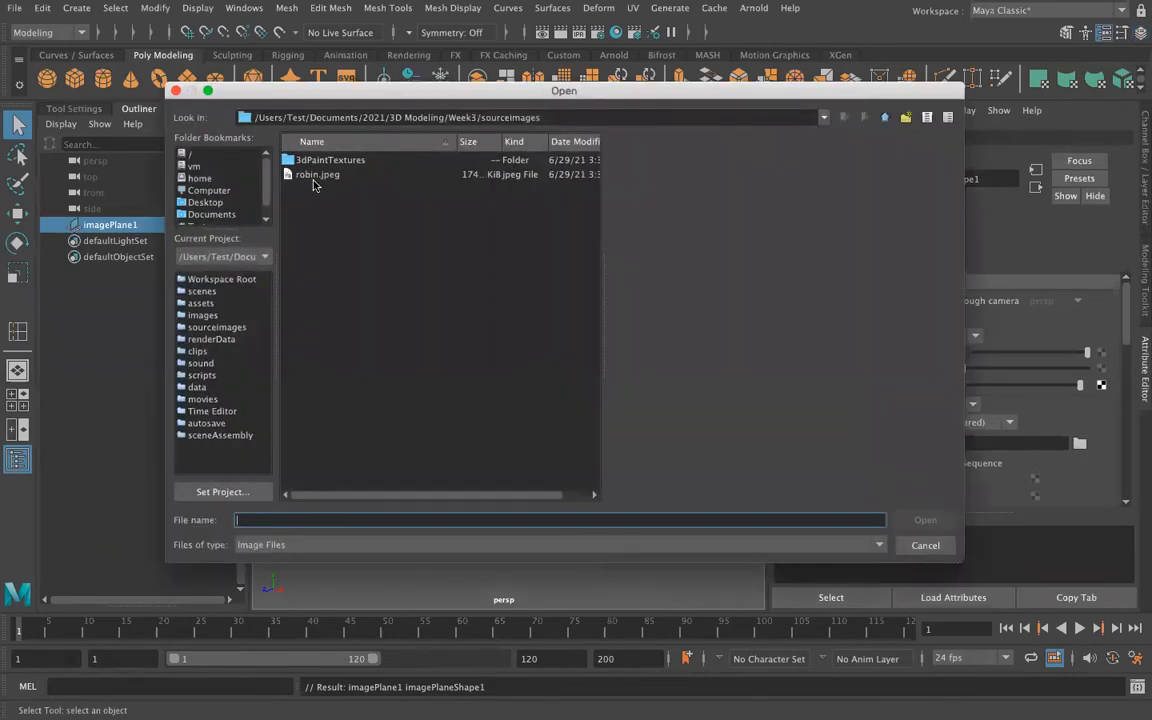
{"action": "left_click", "coordinate": [315, 176]}
{"action": "left_click", "coordinate": [925, 520]}
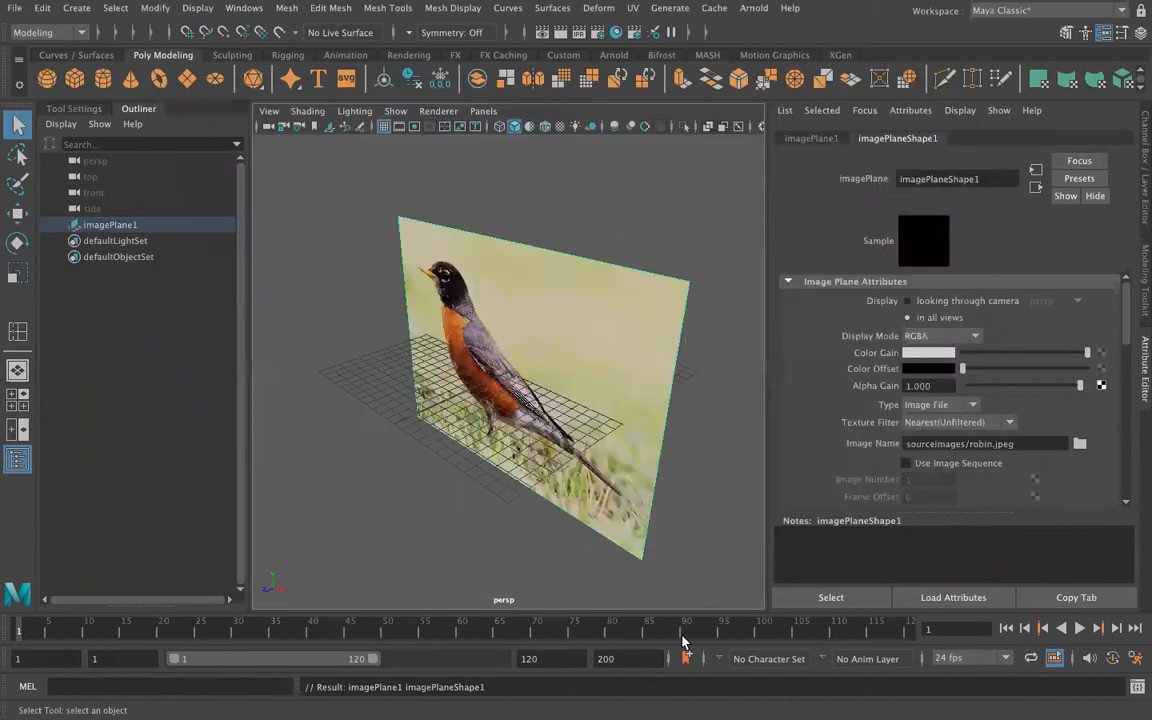
Step: Move the robin image plane backward along Z, beyond the far edge of the grid
{"action": "key", "text": "w"}
{"action": "left_click_drag", "start_coordinate": [456, 396], "coordinate": [662, 304]}
{"action": "left_click_drag", "start_coordinate": [440, 512], "coordinate": [529, 451], "text": "alt"}
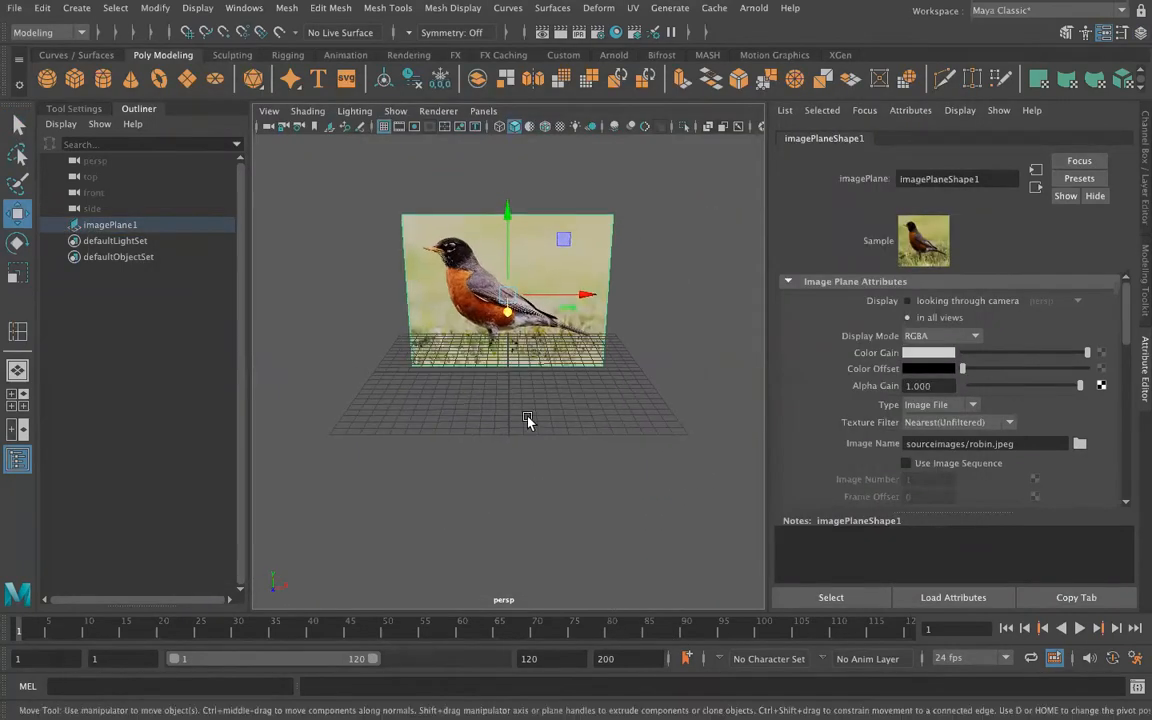
Step: Create a polygon cube raised about 2.6 cm and stretch it along X into a bar roughly as long as the bird
{"action": "left_click", "coordinate": [75, 79]}
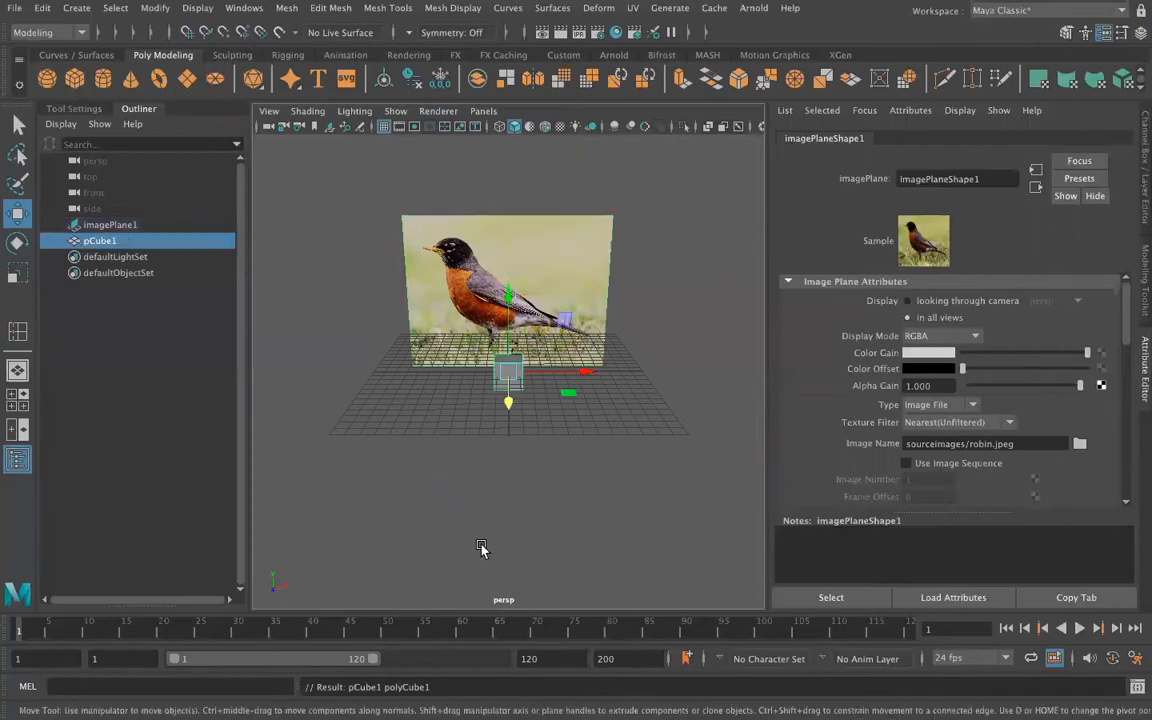
{"action": "left_click_drag", "start_coordinate": [505, 290], "coordinate": [506, 216]}
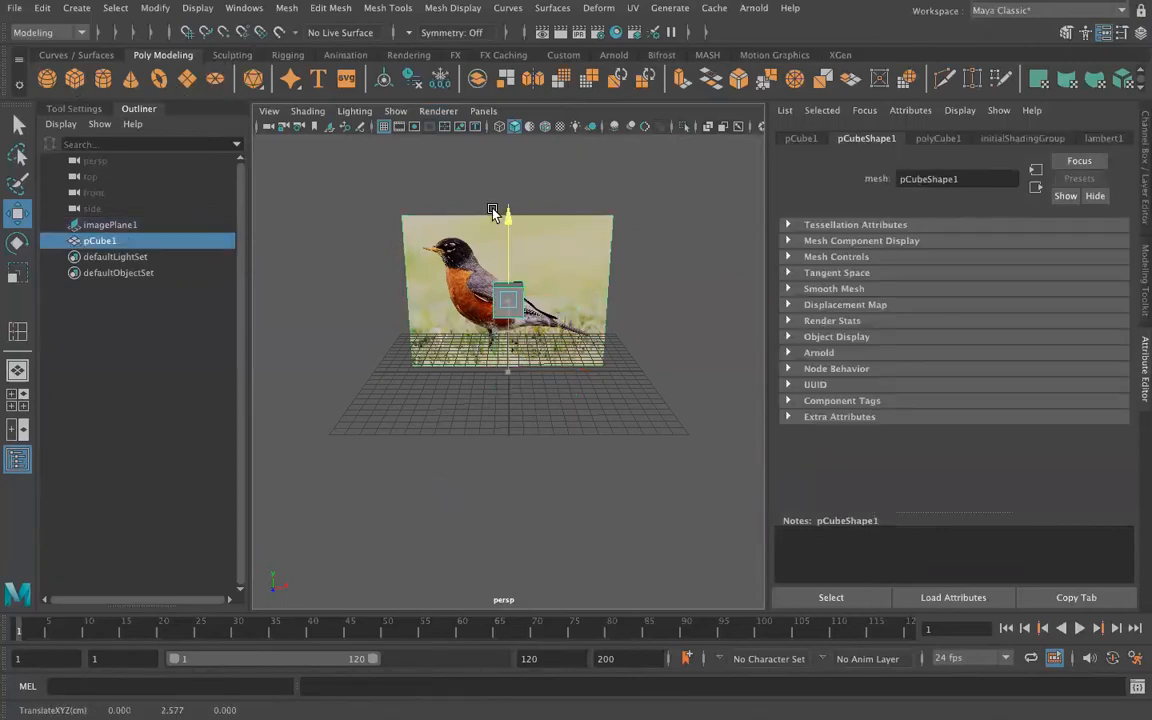
{"action": "key", "text": "r"}
{"action": "mouse_move", "coordinate": [577, 296]}
{"action": "left_mouse_down"}
{"action": "mouse_move", "coordinate": [676, 296]}
{"action": "mouse_move", "coordinate": [580, 297]}
{"action": "left_mouse_up"}
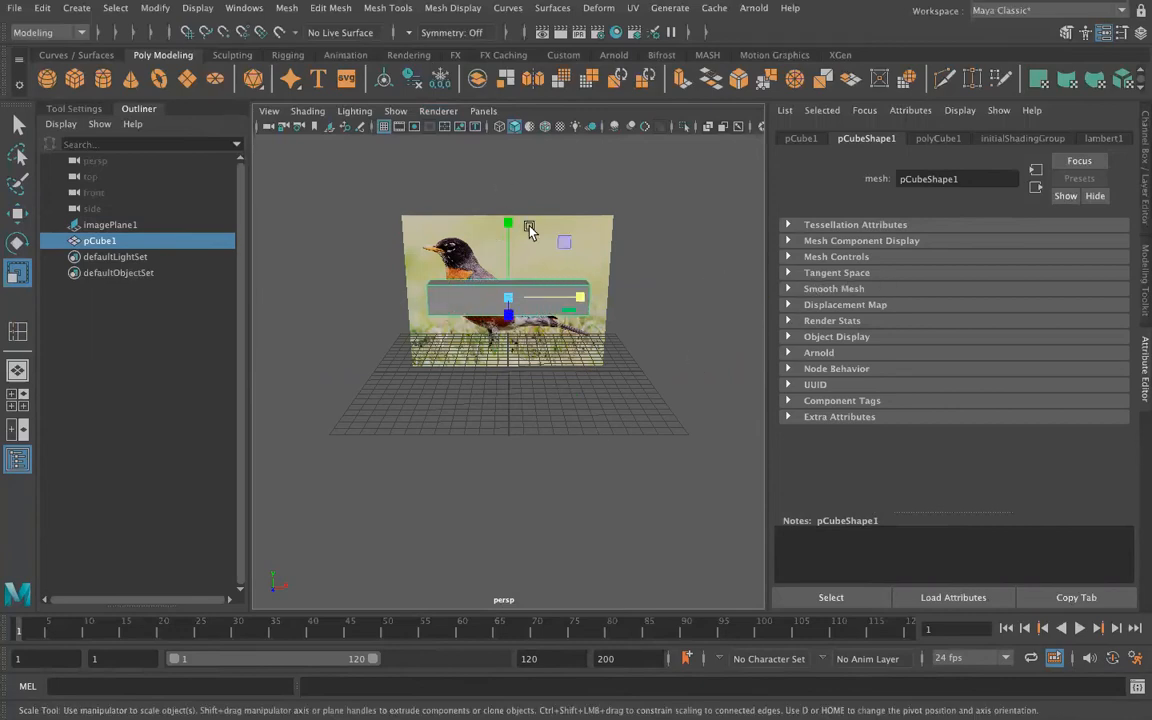
Step: Insert three edge loops across the bar: one slightly headward of the middle and one near each end
{"action": "left_click", "coordinate": [380, 8]}
{"action": "left_click", "coordinate": [405, 125]}
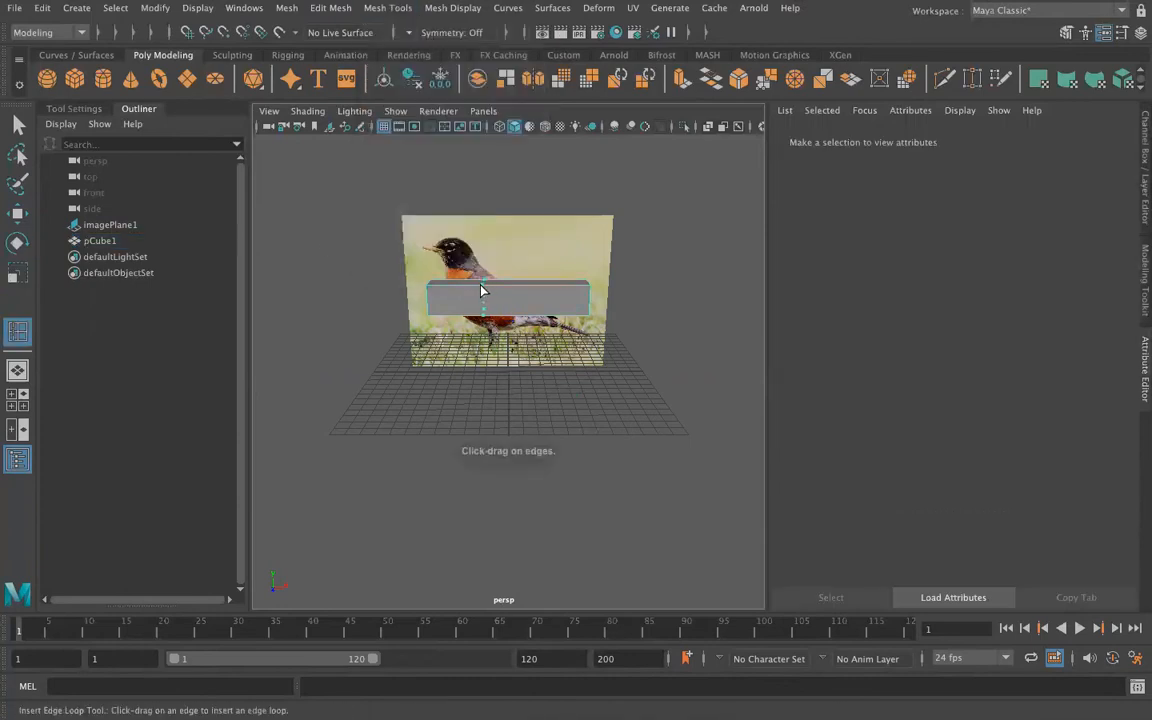
{"action": "left_click", "coordinate": [485, 290]}
{"action": "left_click_drag", "start_coordinate": [434, 284], "coordinate": [448, 289]}
{"action": "left_click_drag", "start_coordinate": [560, 290], "coordinate": [553, 290]}
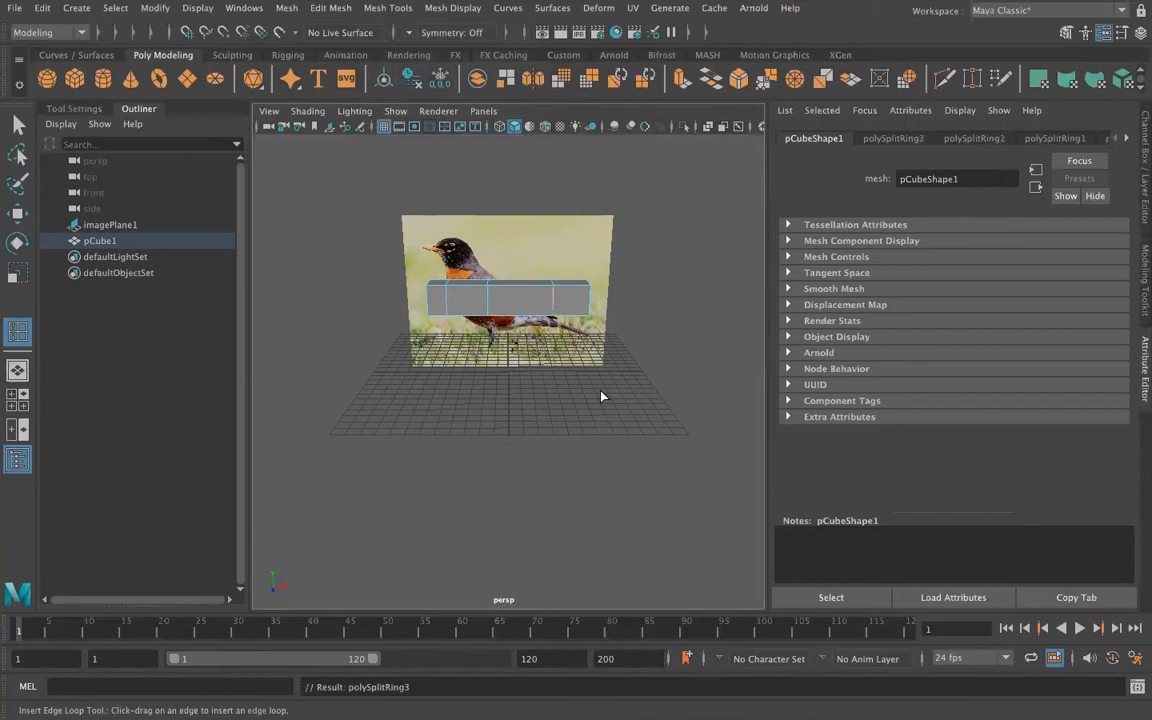
Step: Set the Insert Edge Loop tool to multiple edge loops with a count of 1 and insert a lengthwise centre loop along the bar
{"action": "left_click_drag", "start_coordinate": [596, 407], "coordinate": [442, 435], "text": "alt"}
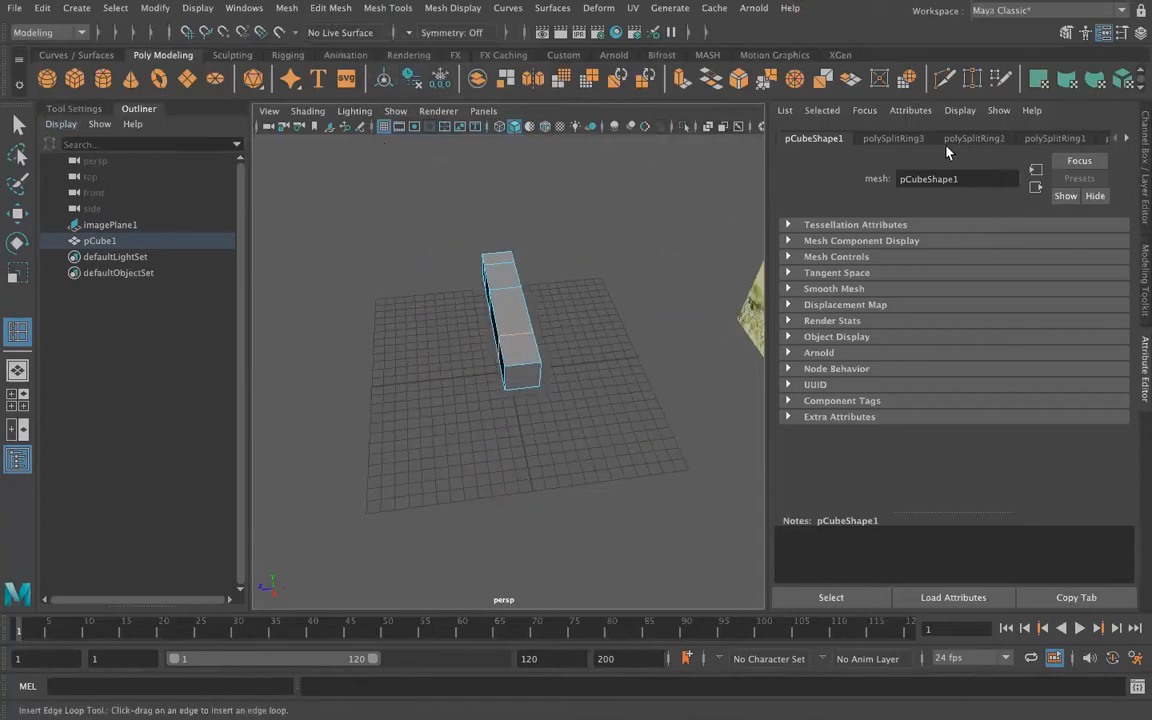
{"action": "left_click", "coordinate": [60, 109]}
{"action": "left_click", "coordinate": [156, 237]}
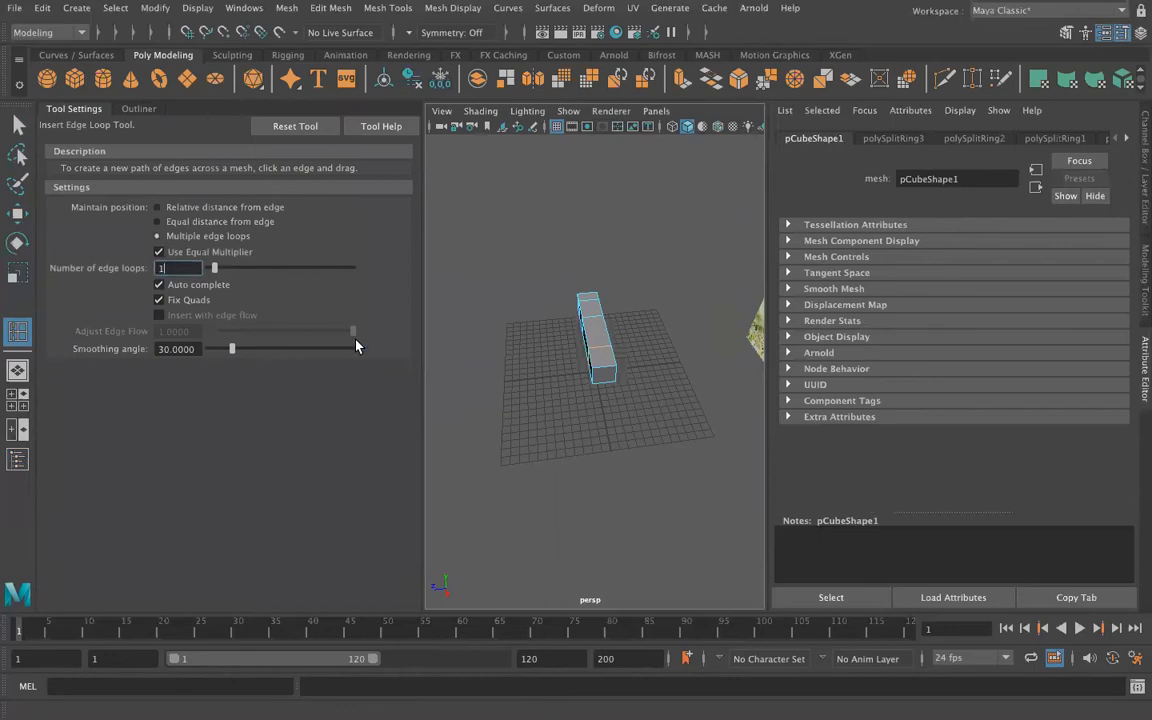
{"action": "left_click", "coordinate": [603, 366]}
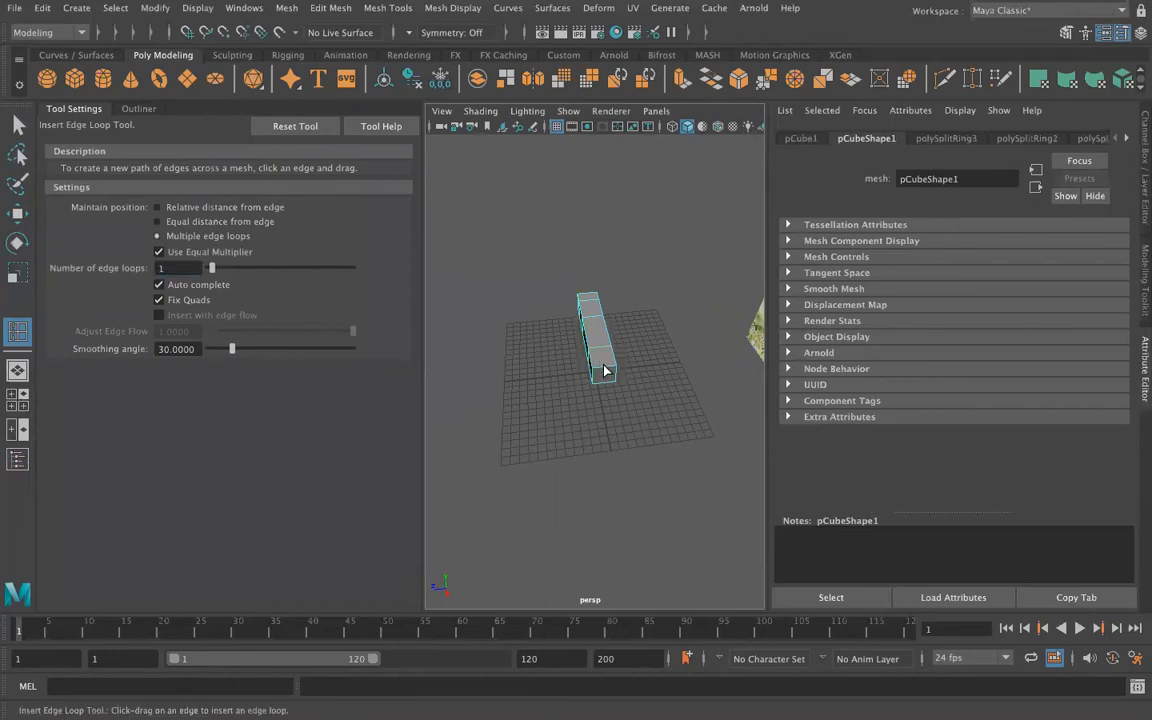
{"action": "left_click", "coordinate": [605, 377]}
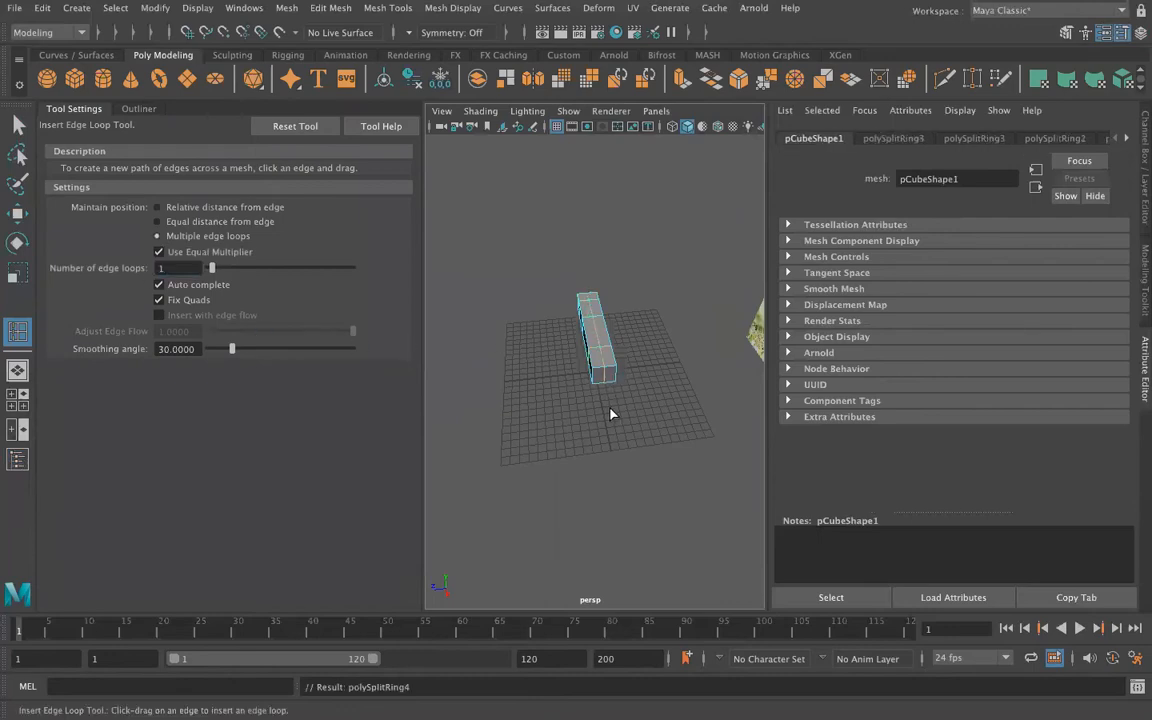
Step: Set the modeling symmetry to Object Z
{"action": "scroll", "coordinate": [622, 380], "scroll_direction": "up", "scroll_amount": 3}
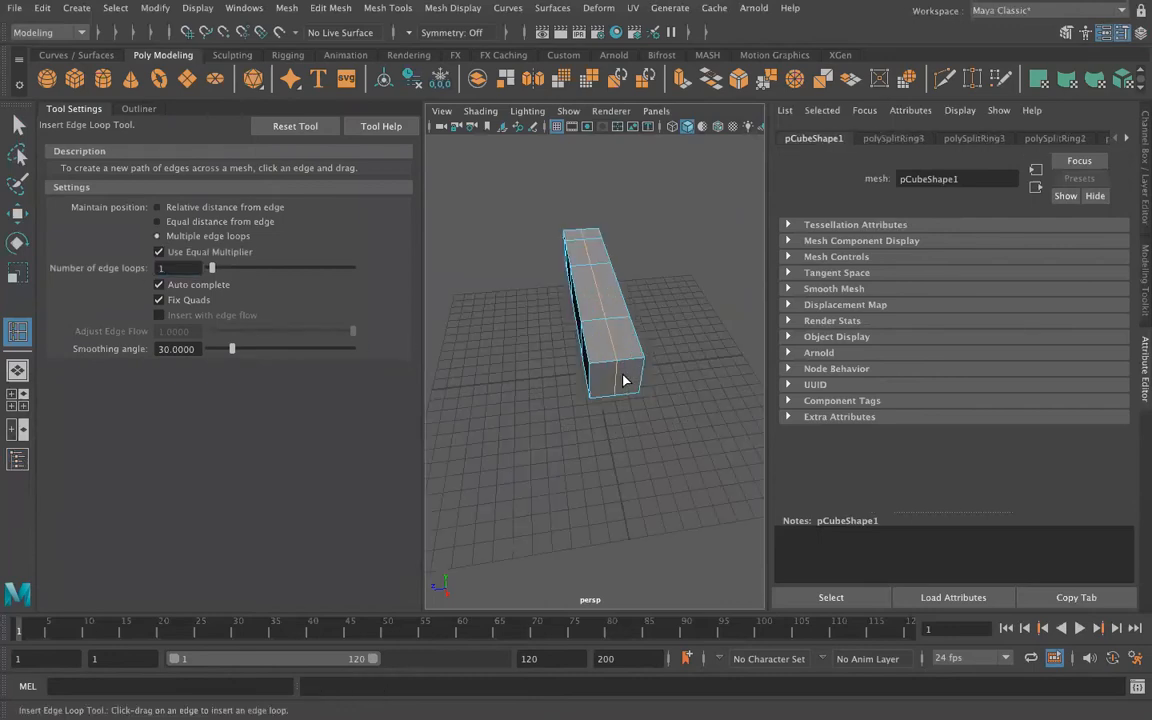
{"action": "left_click", "coordinate": [410, 37]}
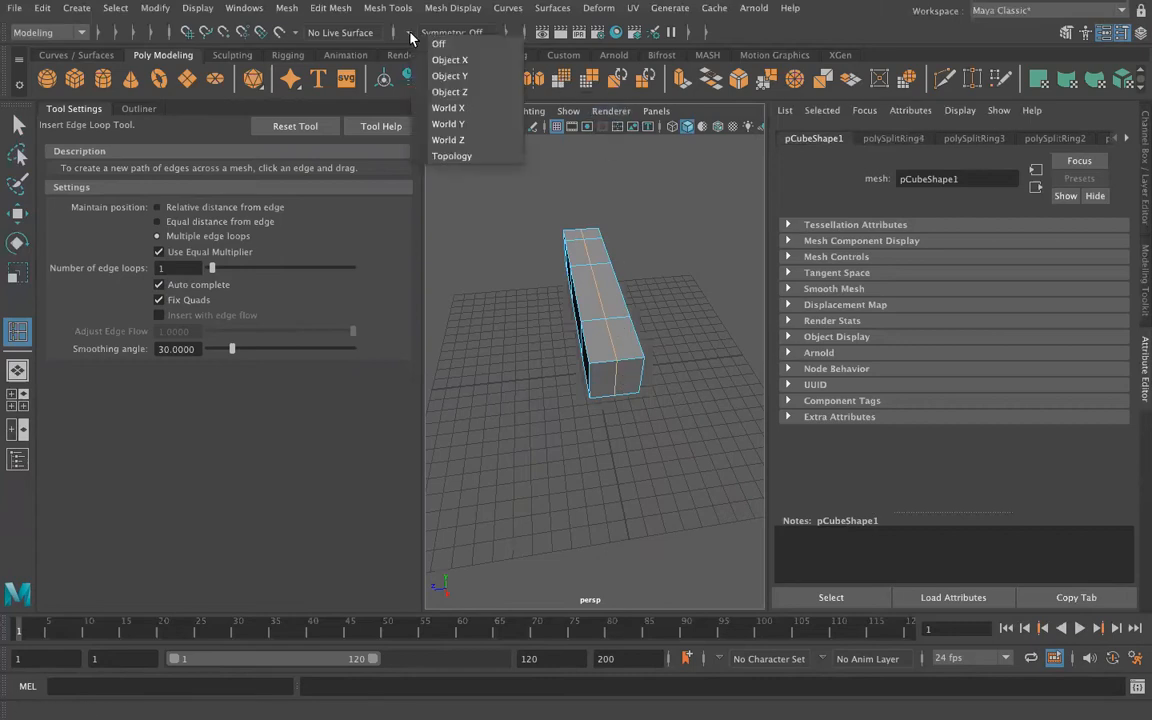
{"action": "left_click", "coordinate": [436, 91]}
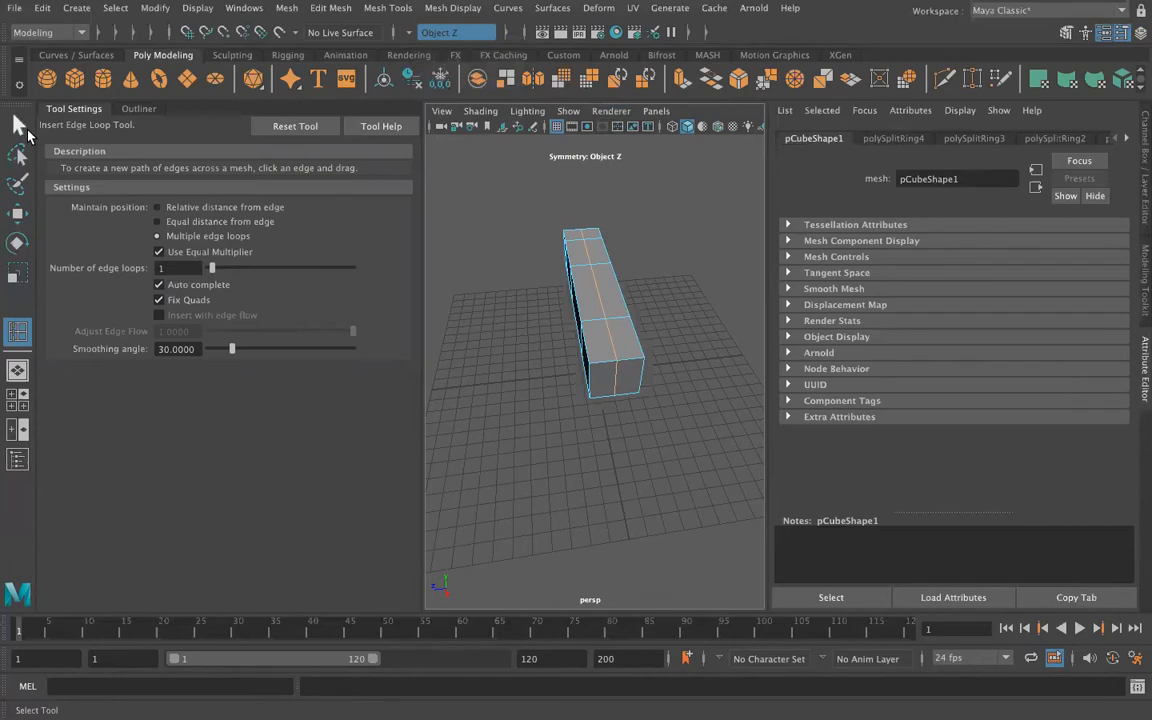
Step: Hide the grid and move the underside vertices of the bar's tailward edge loop down to form the belly
{"action": "left_click", "coordinate": [19, 123]}
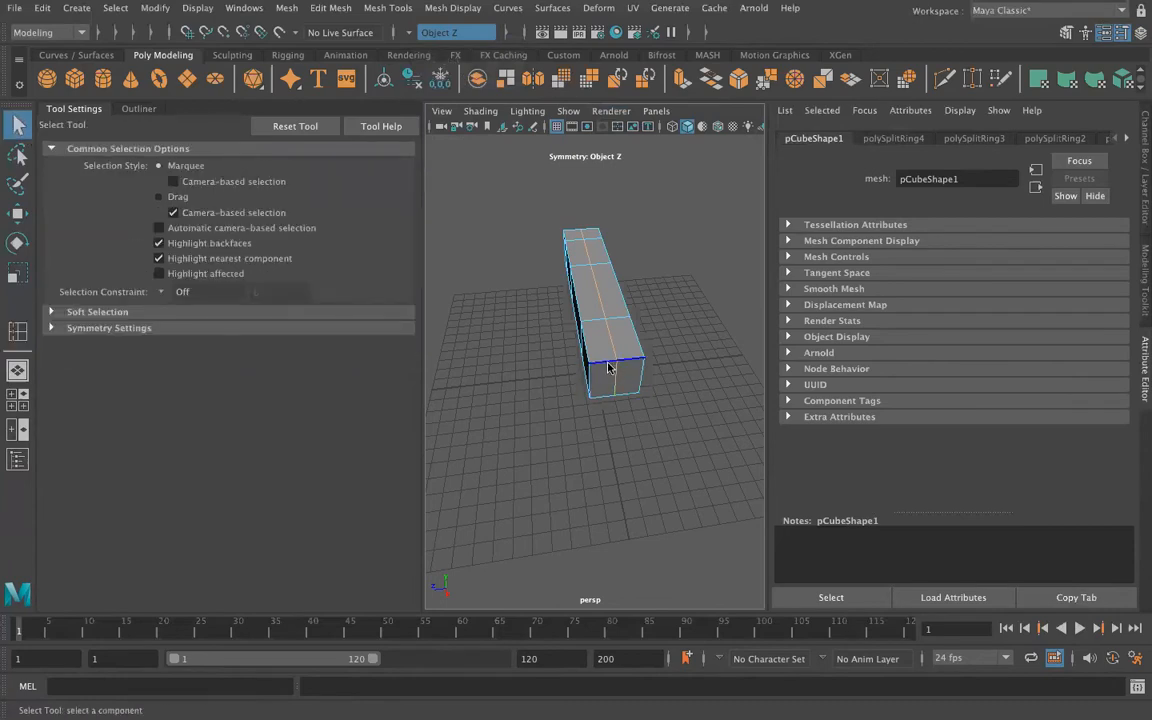
{"action": "right_click", "coordinate": [608, 262]}
{"action": "right_click_drag", "start_coordinate": [553, 270], "coordinate": [550, 270]}
{"action": "left_click_drag", "start_coordinate": [532, 468], "coordinate": [613, 284], "text": "alt"}
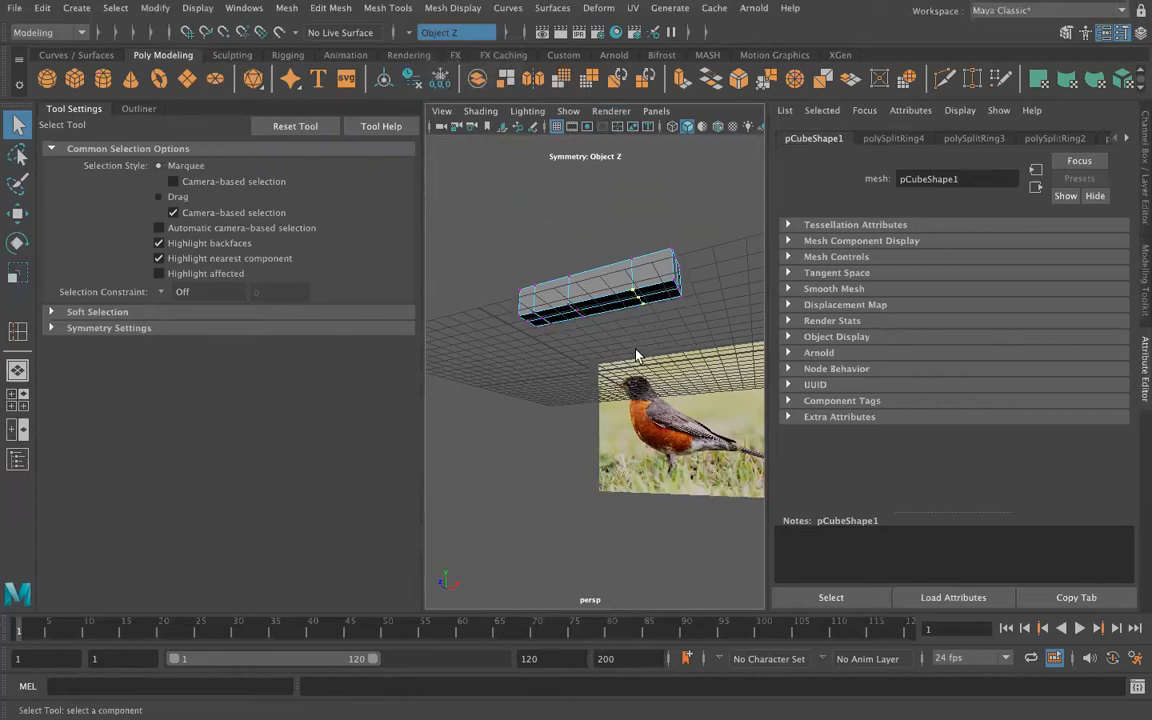
{"action": "key", "text": "w"}
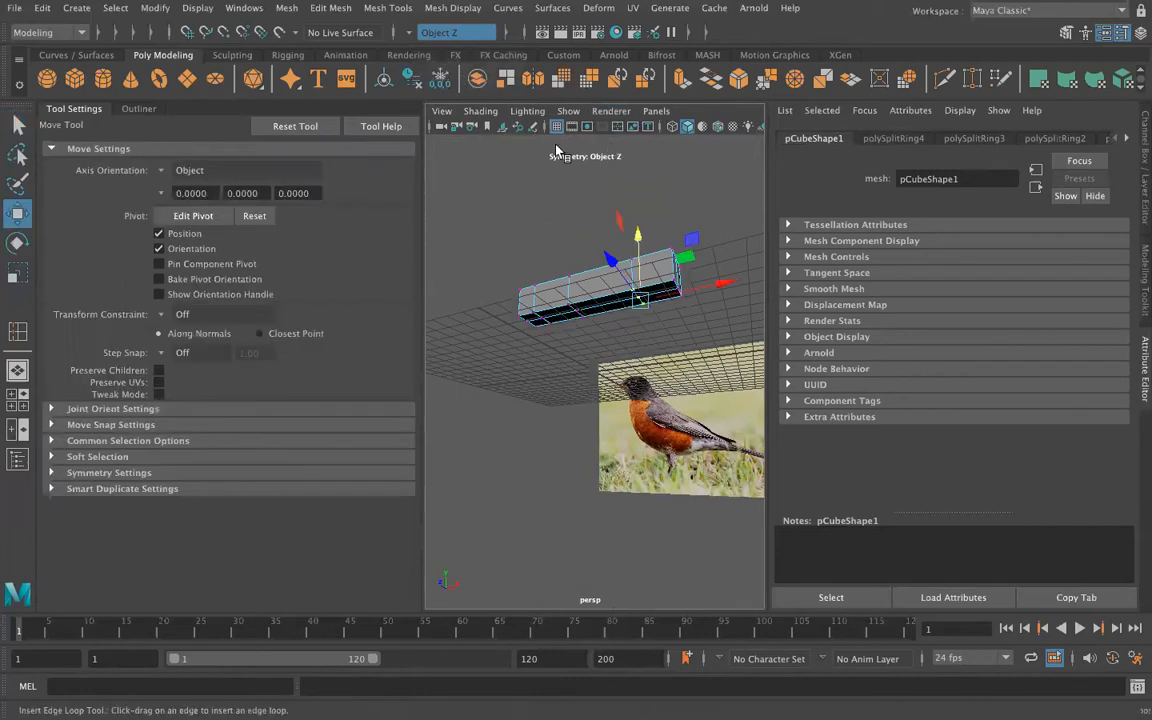
{"action": "left_click", "coordinate": [557, 127]}
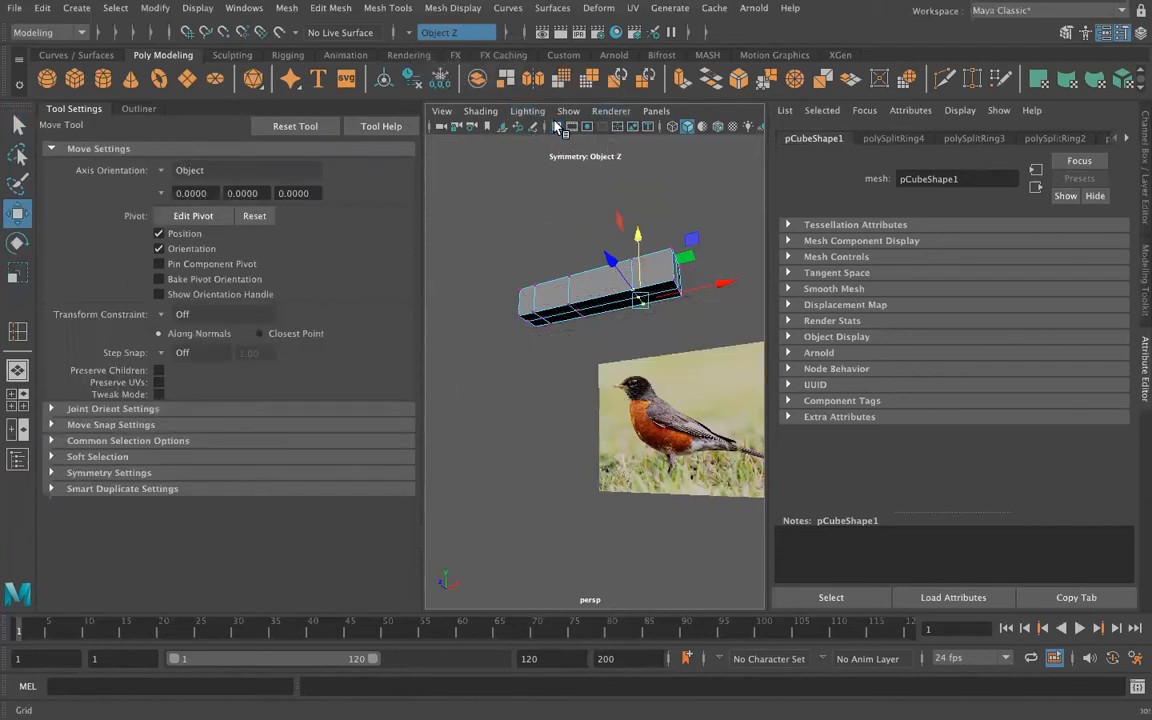
{"action": "left_click_drag", "start_coordinate": [637, 236], "coordinate": [643, 372]}
Step: Lower the underside vertices of the middle and headward edge loops to shape the bird's belly and chest
{"action": "left_click_drag", "start_coordinate": [597, 418], "coordinate": [587, 486], "text": "alt"}
{"action": "left_click_drag", "start_coordinate": [566, 312], "coordinate": [589, 297], "text": "alt"}
{"action": "left_click", "coordinate": [567, 318]}
{"action": "left_click_drag", "start_coordinate": [577, 235], "coordinate": [525, 315]}
{"action": "left_click_drag", "start_coordinate": [533, 233], "coordinate": [487, 422], "text": "alt"}
{"action": "left_click", "coordinate": [507, 230]}
{"action": "left_click_drag", "start_coordinate": [521, 301], "coordinate": [503, 142]}
Step: Adjust the body's upper profile vertices, raising the top vertices of the middle edge loop slightly
{"action": "left_click_drag", "start_coordinate": [633, 186], "coordinate": [614, 236], "text": "alt"}
{"action": "left_click", "coordinate": [614, 238]}
{"action": "left_click_drag", "start_coordinate": [553, 272], "coordinate": [550, 277]}
{"action": "left_click_drag", "start_coordinate": [566, 171], "coordinate": [568, 143]}
Step: Lower the tail end's bottom vertices and pull them outward along X to about 3.8 cm as a tail tip
{"action": "left_click_drag", "start_coordinate": [661, 424], "coordinate": [565, 397], "text": "alt"}
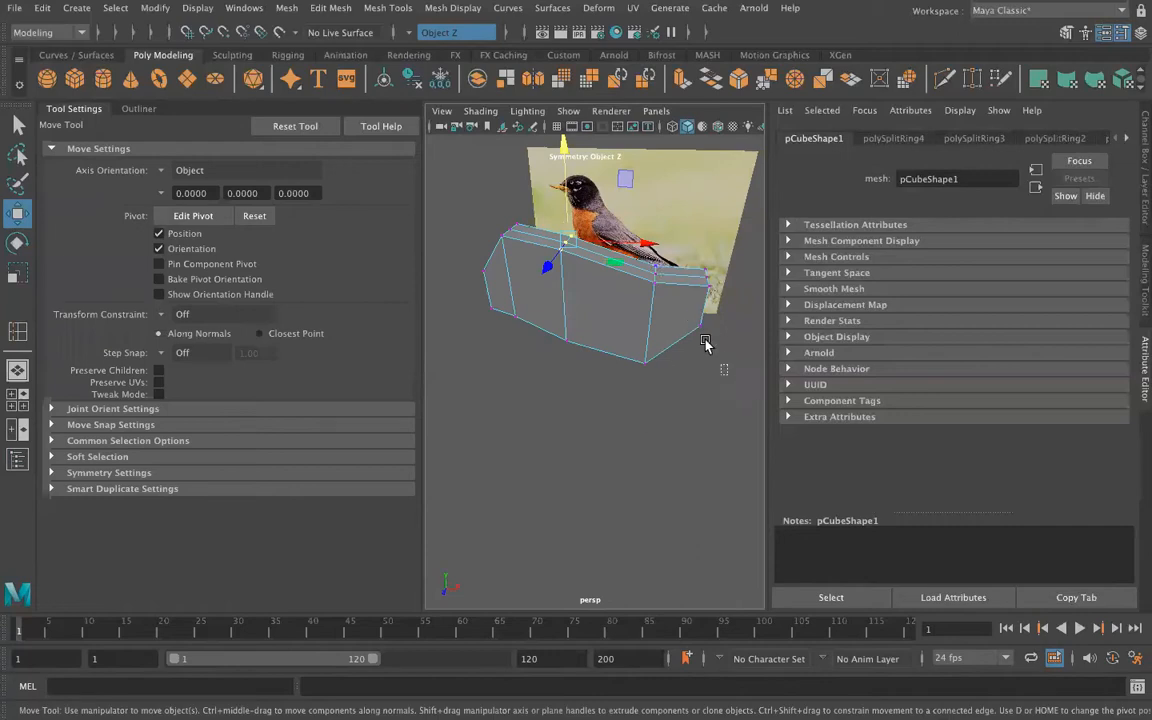
{"action": "left_click_drag", "start_coordinate": [700, 340], "coordinate": [672, 414], "text": "alt"}
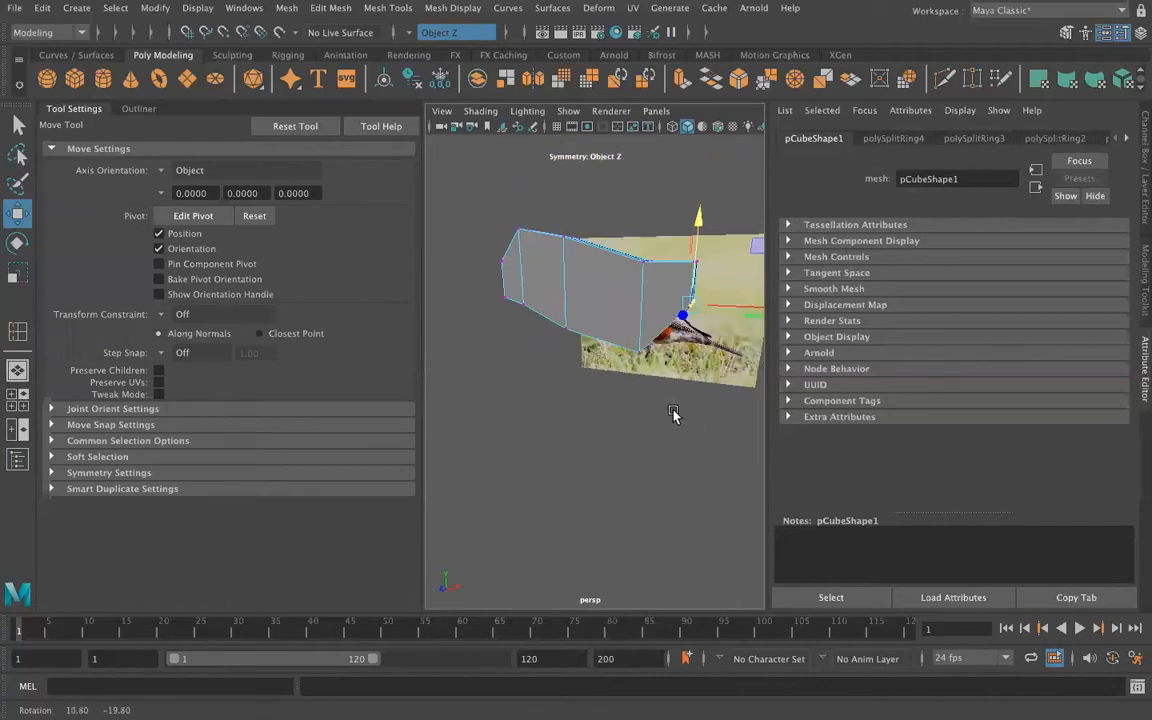
{"action": "left_click_drag", "start_coordinate": [702, 214], "coordinate": [723, 250]}
{"action": "left_click_drag", "start_coordinate": [652, 398], "coordinate": [690, 384], "text": "alt"}
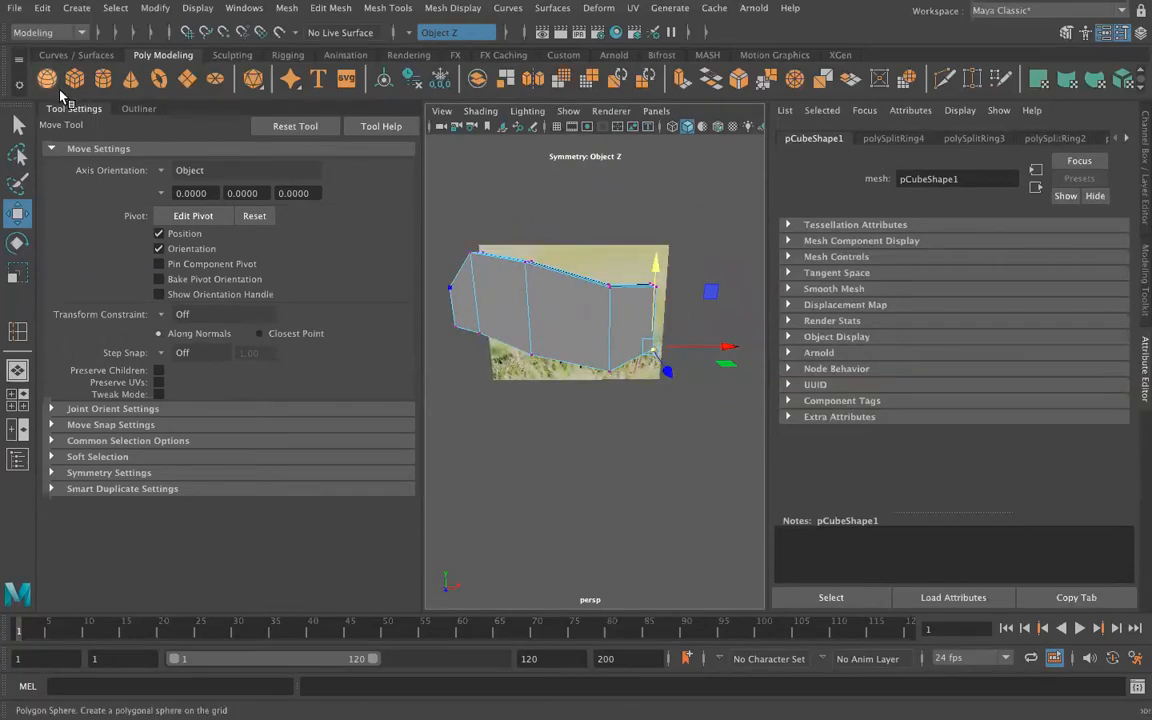
{"action": "left_click", "coordinate": [85, 110]}
{"action": "left_click_drag", "start_coordinate": [612, 318], "coordinate": [710, 319]}
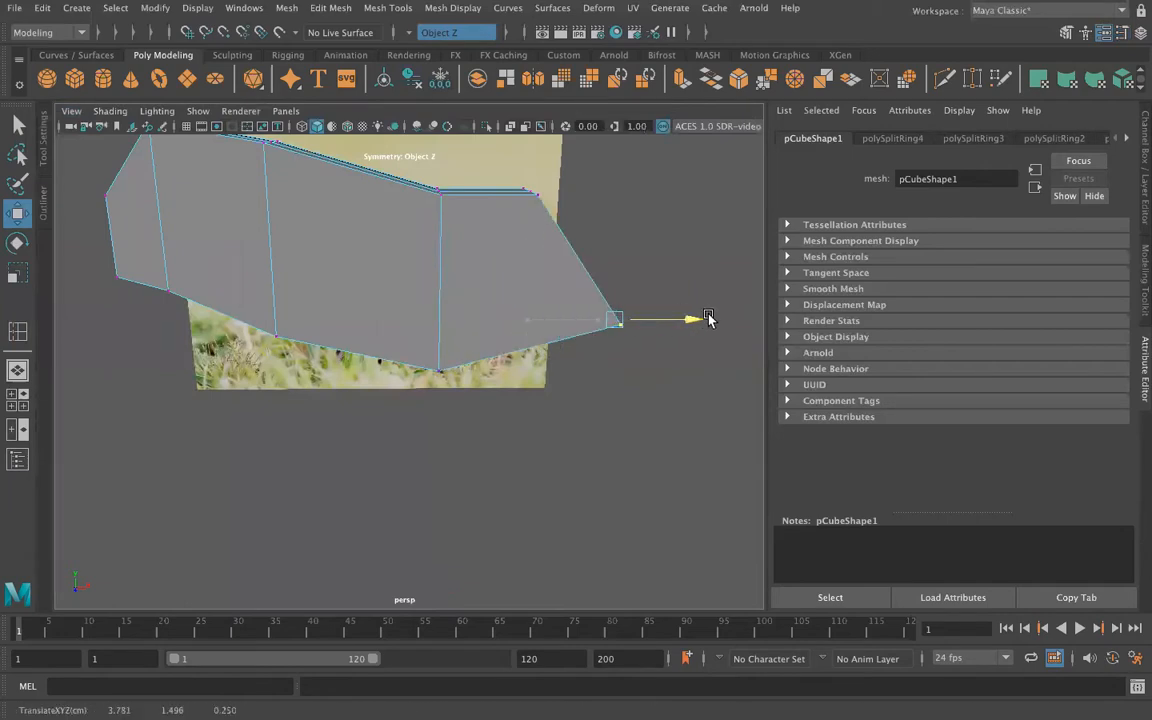
{"action": "left_click_drag", "start_coordinate": [522, 447], "coordinate": [495, 451], "text": "alt"}
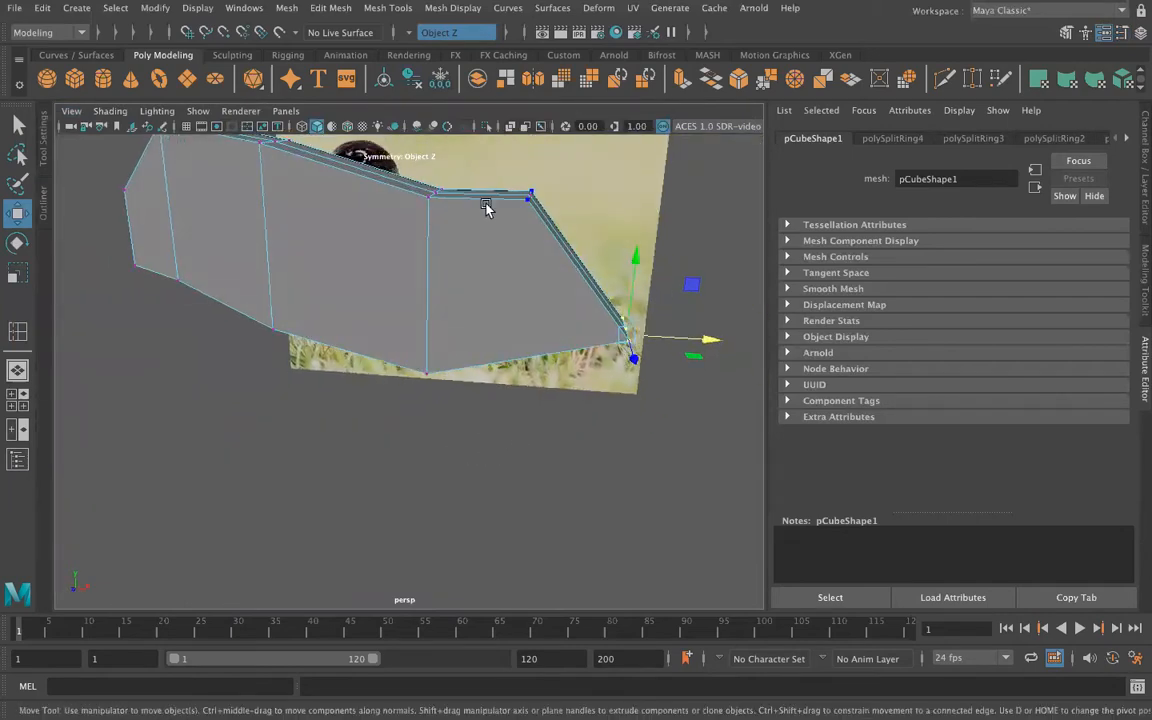
Step: Lower the tail end's top vertices to taper the body toward the tail tip
{"action": "left_click_drag", "start_coordinate": [542, 214], "coordinate": [499, 238]}
{"action": "scroll", "coordinate": [536, 178], "scroll_direction": "down", "scroll_amount": 3}
{"action": "left_click_drag", "start_coordinate": [445, 311], "coordinate": [433, 408], "text": "alt"}
Step: Adjust the chest-end vertices slightly to refine the front of the bird's profile
{"action": "left_click_drag", "start_coordinate": [256, 315], "coordinate": [259, 321]}
{"action": "left_click_drag", "start_coordinate": [260, 383], "coordinate": [270, 364], "text": "alt"}
{"action": "left_click_drag", "start_coordinate": [251, 210], "coordinate": [252, 224]}
{"action": "left_click_drag", "start_coordinate": [188, 356], "coordinate": [275, 501], "text": "alt"}
{"action": "mouse_move", "coordinate": [201, 511]}
{"action": "left_mouse_down", "text": "alt"}
{"action": "mouse_move", "coordinate": [195, 499]}
{"action": "mouse_move", "coordinate": [283, 504]}
{"action": "mouse_move", "coordinate": [167, 509]}
{"action": "mouse_move", "coordinate": [183, 499]}
{"action": "left_mouse_up", "text": "alt"}
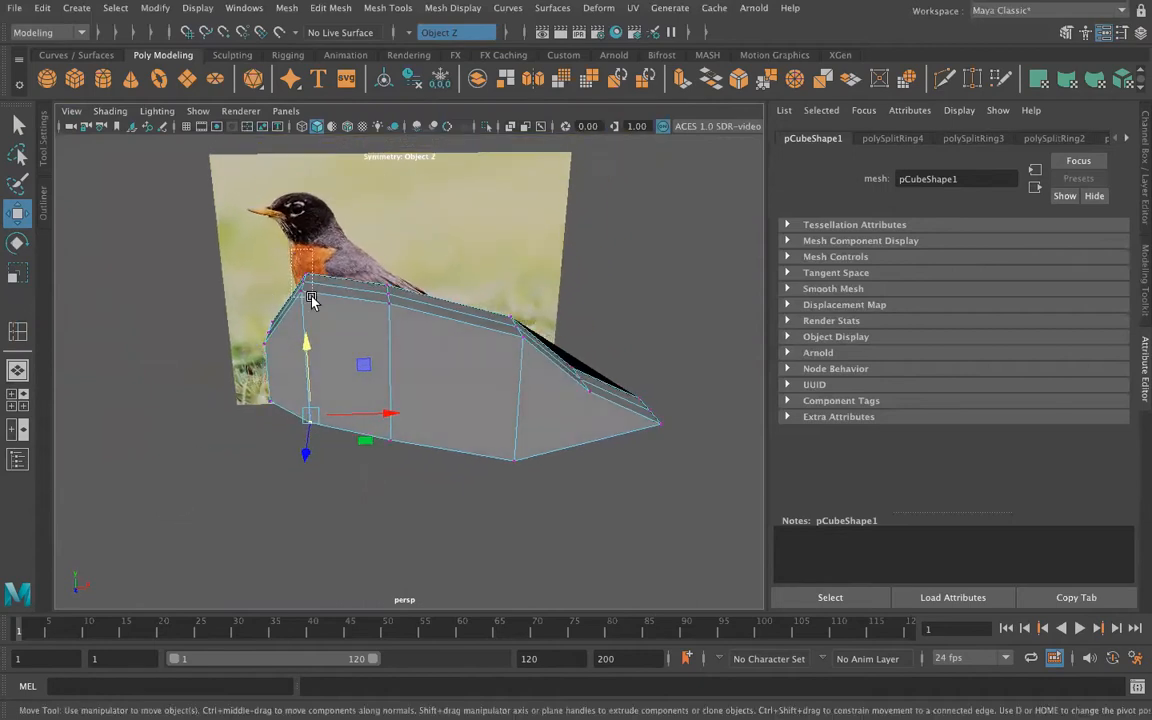
Step: Raise the top vertices of the headward edge loop to about 4.7 cm and those of the middle loop to match
{"action": "left_click", "coordinate": [322, 283]}
{"action": "left_click_drag", "start_coordinate": [298, 203], "coordinate": [301, 154]}
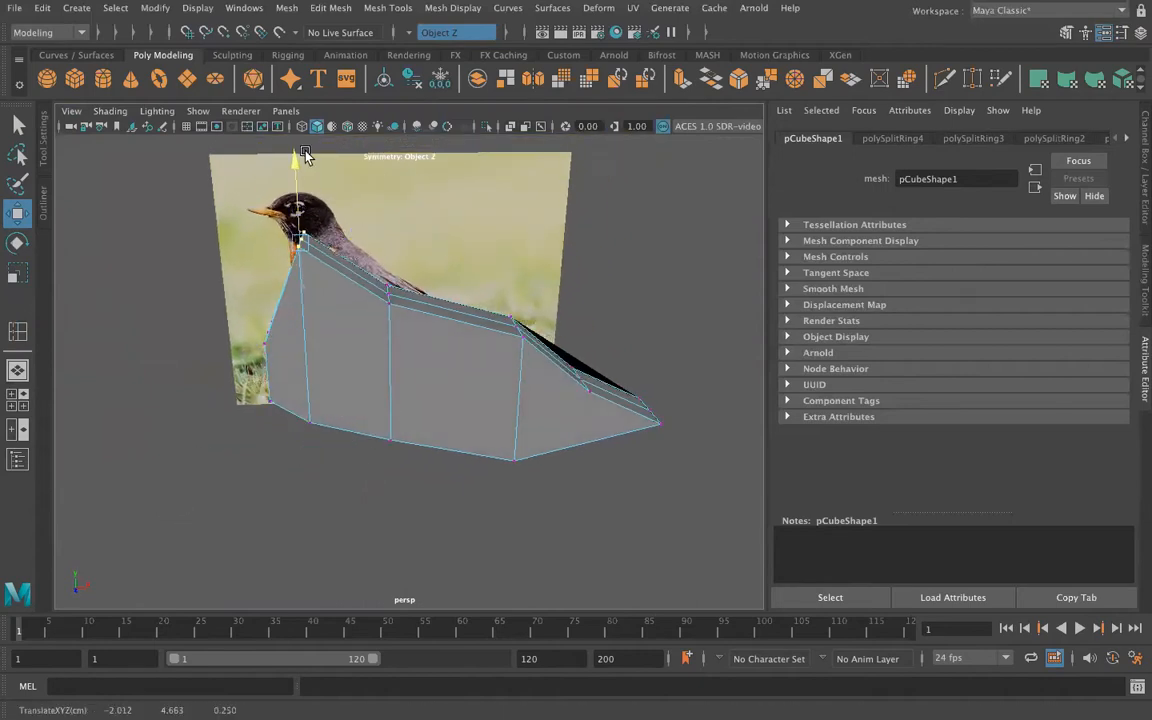
{"action": "left_click", "coordinate": [386, 288]}
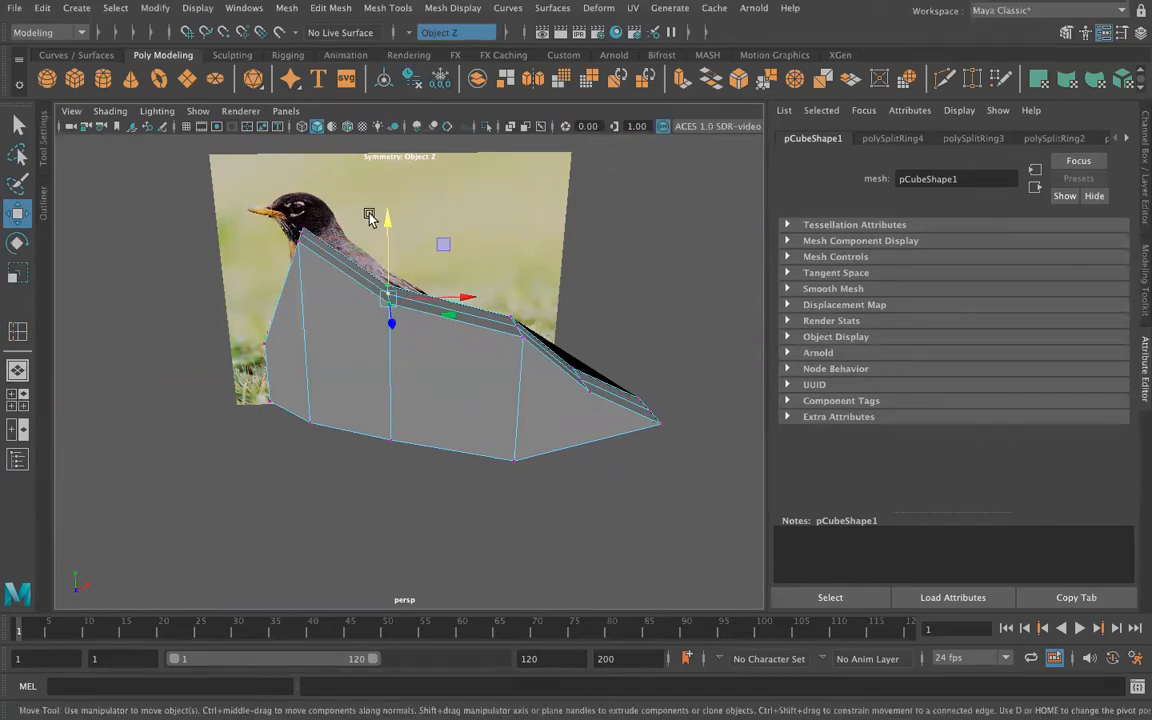
{"action": "left_click_drag", "start_coordinate": [384, 210], "coordinate": [374, 156]}
Step: Insert an edge loop across the body between the middle and tailward loops and lower its top vertices
{"action": "left_click", "coordinate": [23, 335]}
{"action": "left_click_drag", "start_coordinate": [436, 285], "coordinate": [442, 311]}
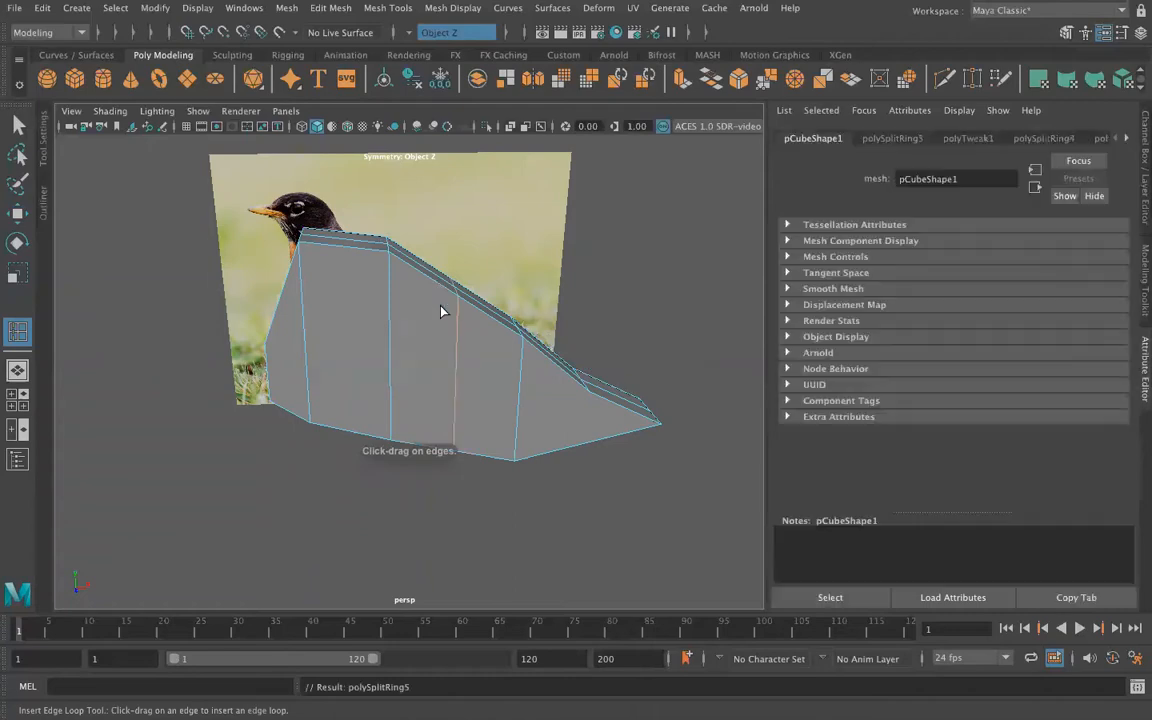
{"action": "left_click", "coordinate": [16, 124]}
{"action": "right_click_drag", "start_coordinate": [451, 293], "coordinate": [373, 261]}
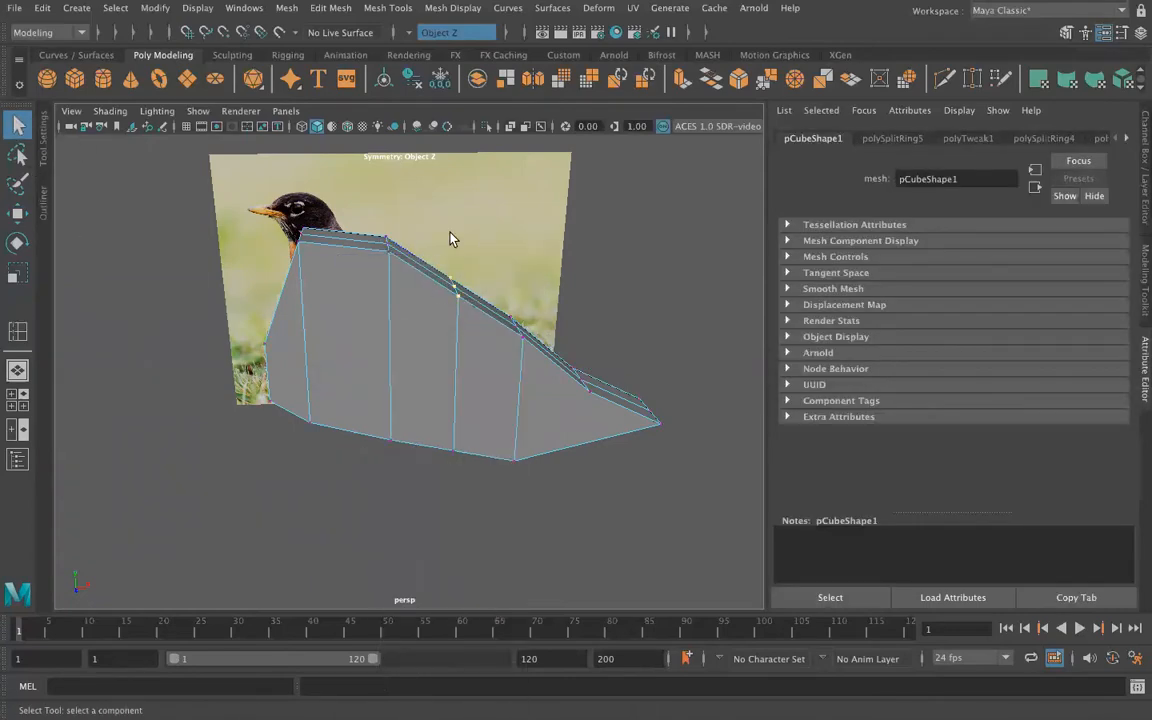
{"action": "key", "text": "w"}
{"action": "left_click_drag", "start_coordinate": [449, 228], "coordinate": [451, 257]}
Step: Lower the top vertices of the tailward edge loop to continue the back's slope into the tail
{"action": "left_click_drag", "start_coordinate": [602, 316], "coordinate": [546, 308], "text": "alt"}
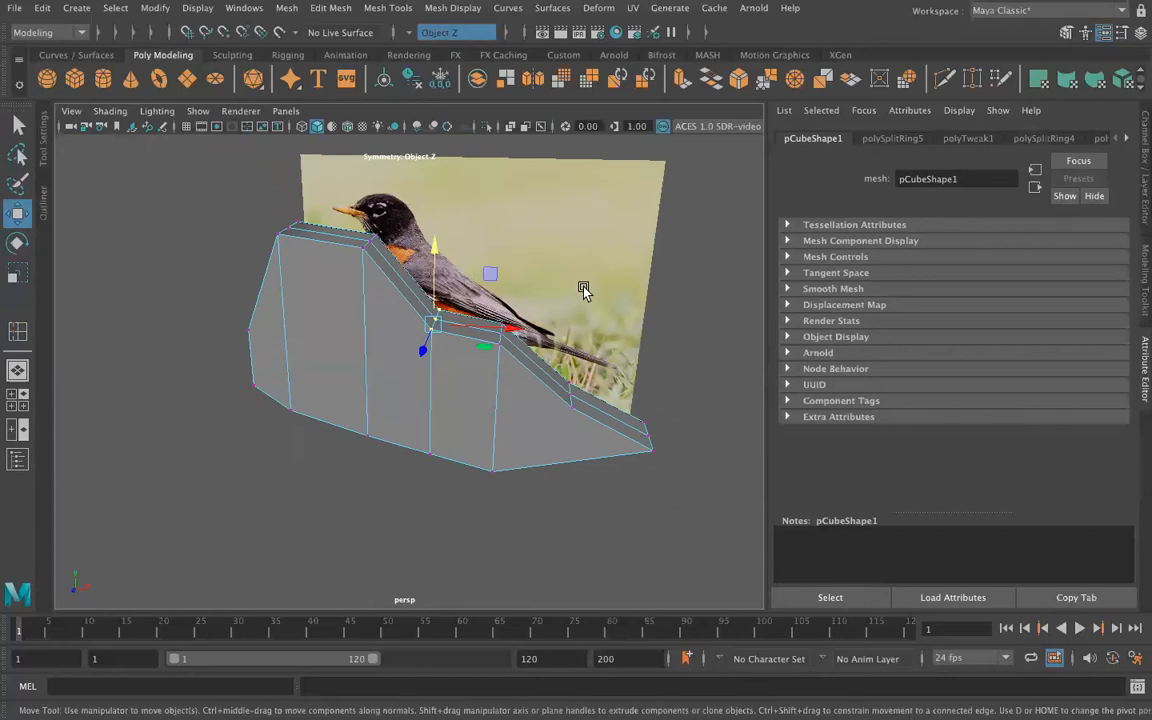
{"action": "left_click", "coordinate": [585, 290]}
{"action": "left_click", "coordinate": [498, 333]}
{"action": "left_click_drag", "start_coordinate": [506, 262], "coordinate": [506, 287]}
{"action": "mouse_move", "coordinate": [350, 385]}
{"action": "left_mouse_down", "text": "alt"}
{"action": "mouse_move", "coordinate": [375, 373]}
{"action": "mouse_move", "coordinate": [393, 383]}
{"action": "mouse_move", "coordinate": [372, 385]}
{"action": "left_mouse_up", "text": "alt"}
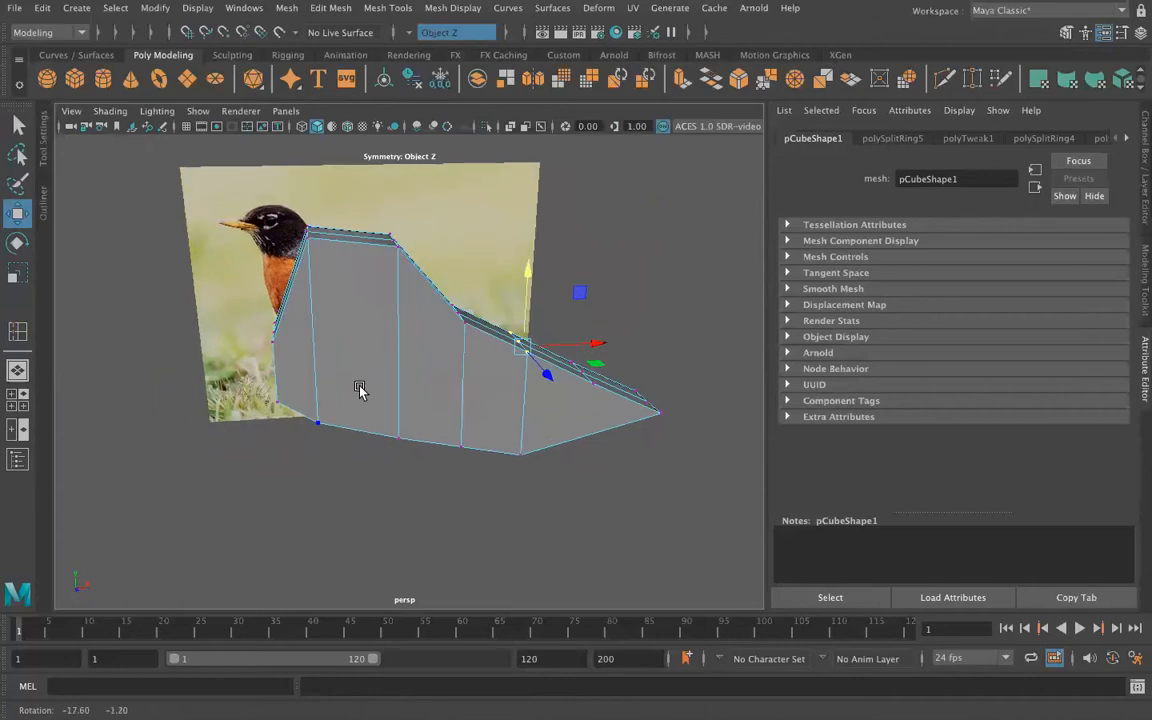
Step: Try to insert a lengthwise edge loop halfway up the body's sides
{"action": "left_click", "coordinate": [17, 331]}
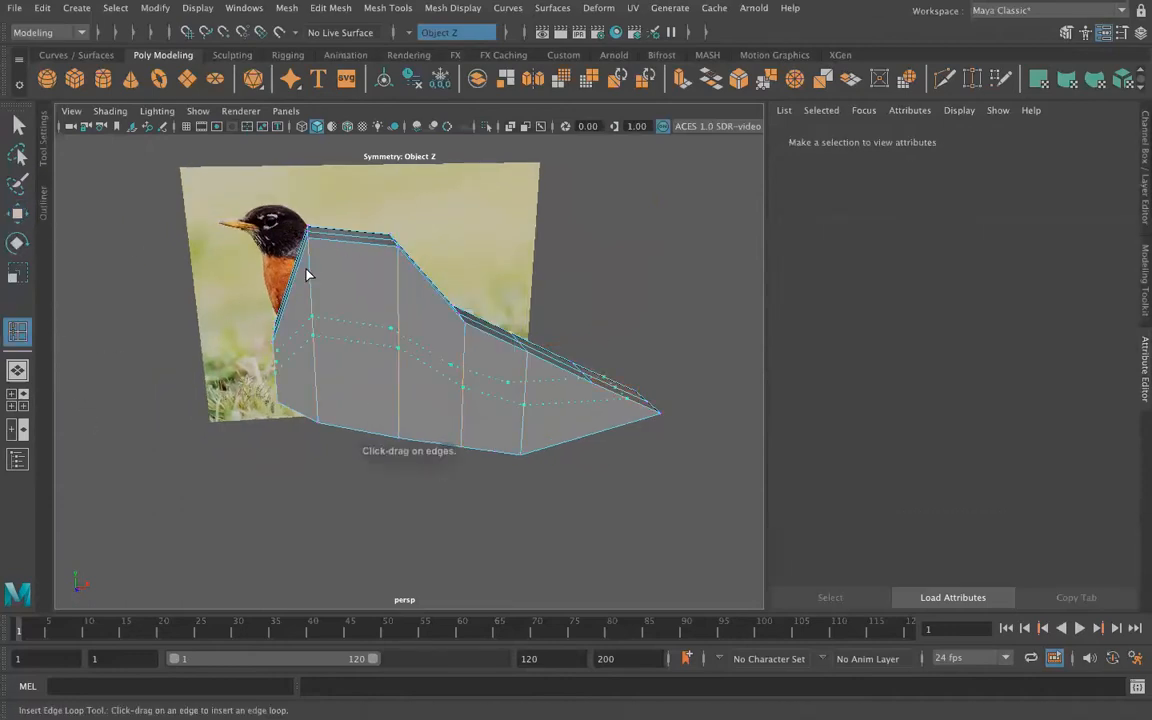
{"action": "left_click", "coordinate": [307, 274]}
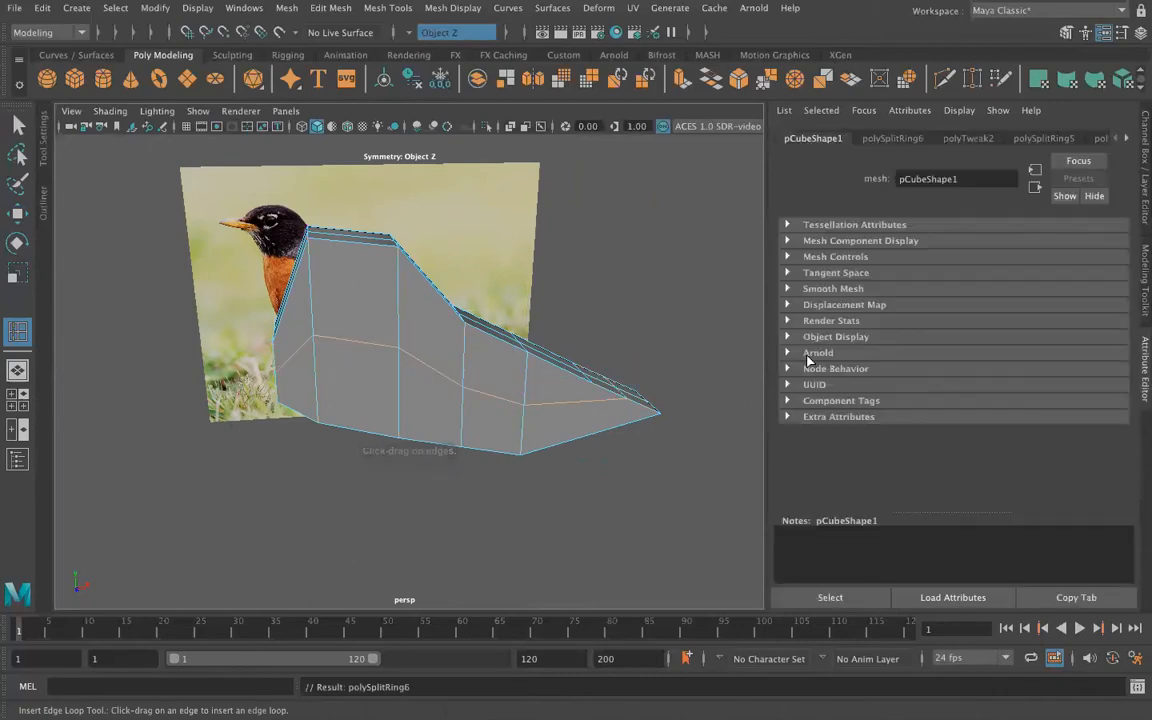
Step: Undo the lengthwise edge loop and use Multi-Cut to cut a line from the neck-base vertex across the side to the chest vertex
{"action": "left_click", "coordinate": [1142, 300]}
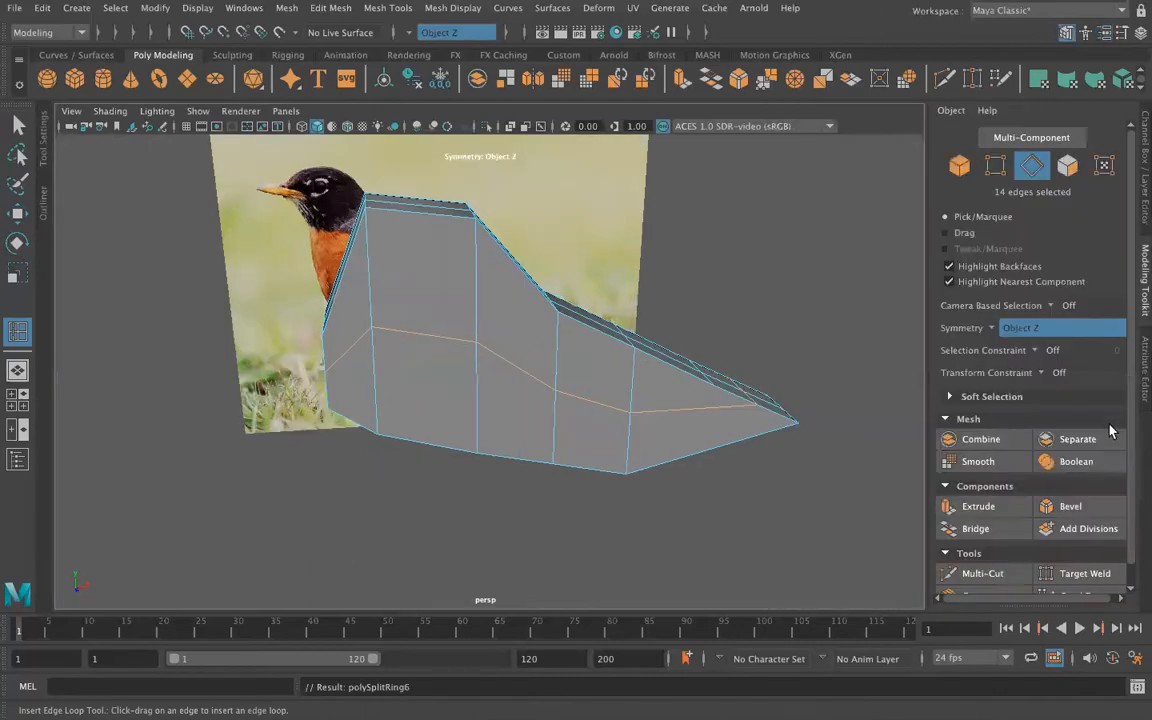
{"action": "left_click", "coordinate": [982, 573]}
{"action": "left_click", "coordinate": [559, 314]}
{"action": "left_click", "coordinate": [322, 337]}
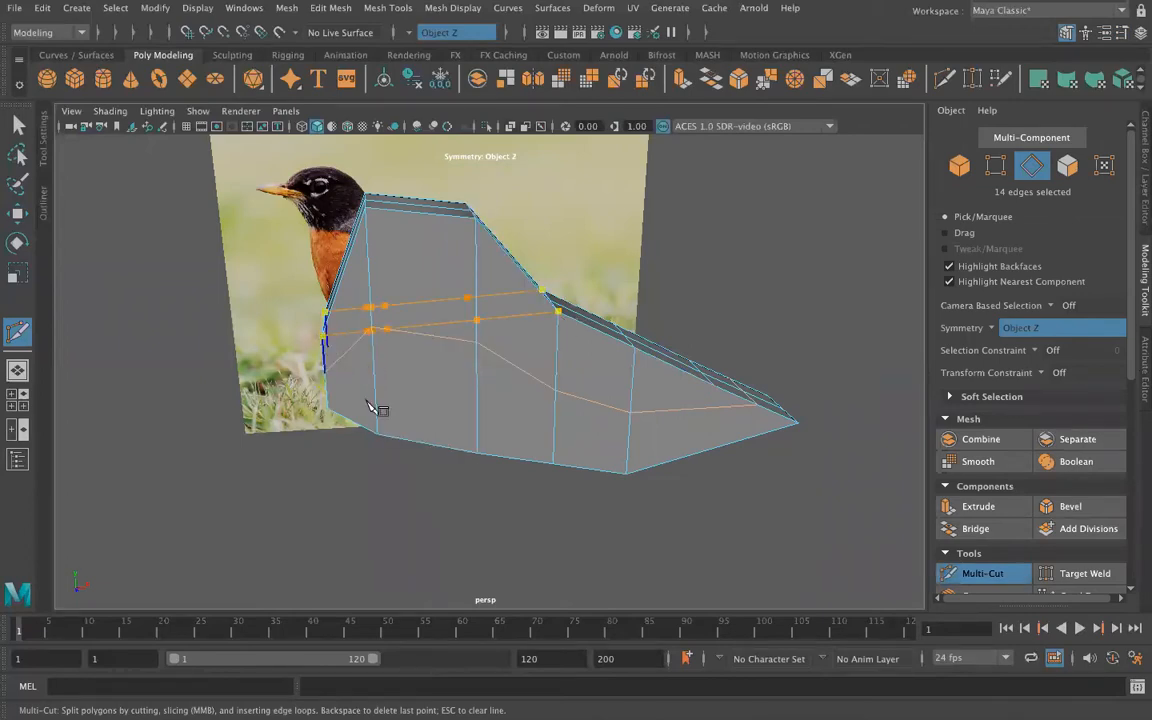
{"action": "mouse_move", "coordinate": [551, 556]}
{"action": "left_mouse_down", "text": "alt"}
{"action": "mouse_move", "coordinate": [458, 558]}
{"action": "mouse_move", "coordinate": [501, 537]}
{"action": "mouse_move", "coordinate": [546, 540]}
{"action": "left_mouse_up", "text": "alt"}
{"action": "key", "text": "ctrl+z"}
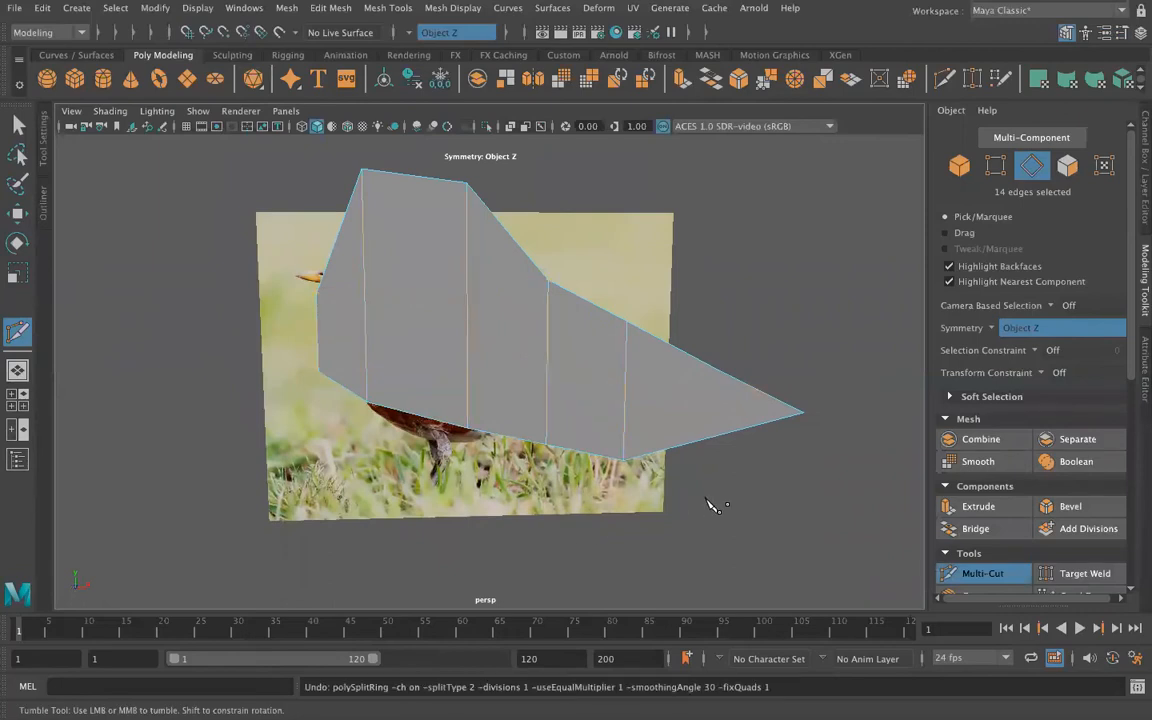
{"action": "left_click", "coordinate": [548, 280]}
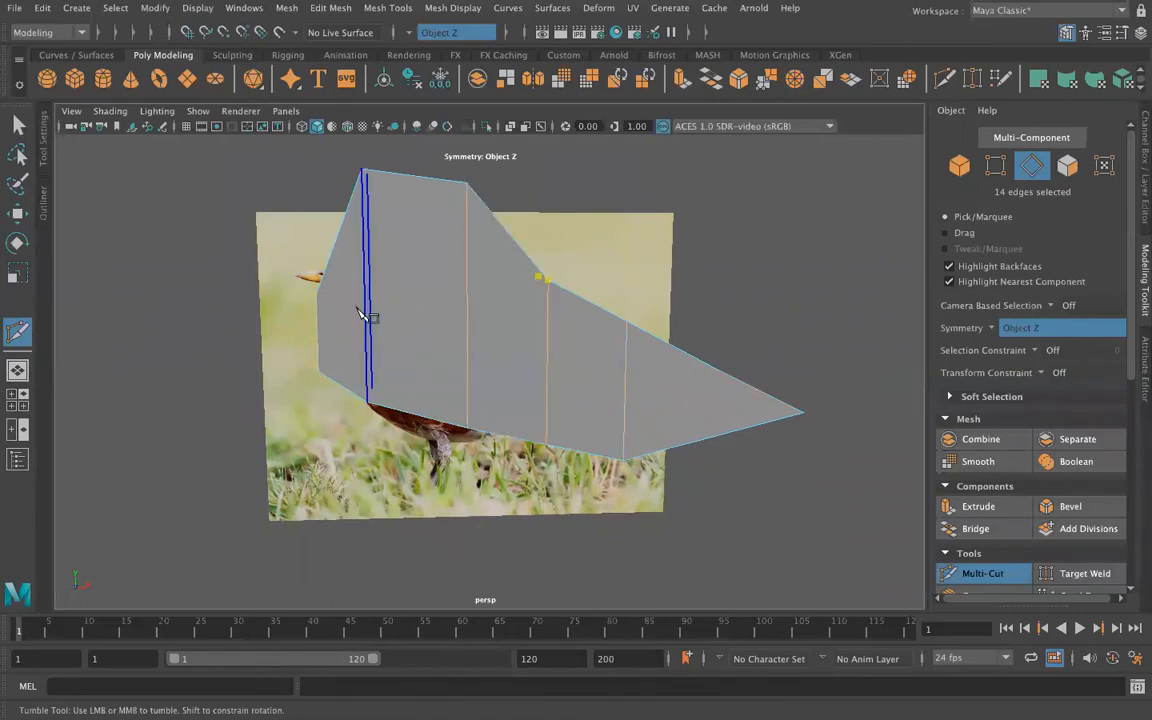
{"action": "key", "text": "Return"}
{"action": "left_click_drag", "start_coordinate": [210, 408], "coordinate": [226, 432], "text": "alt"}
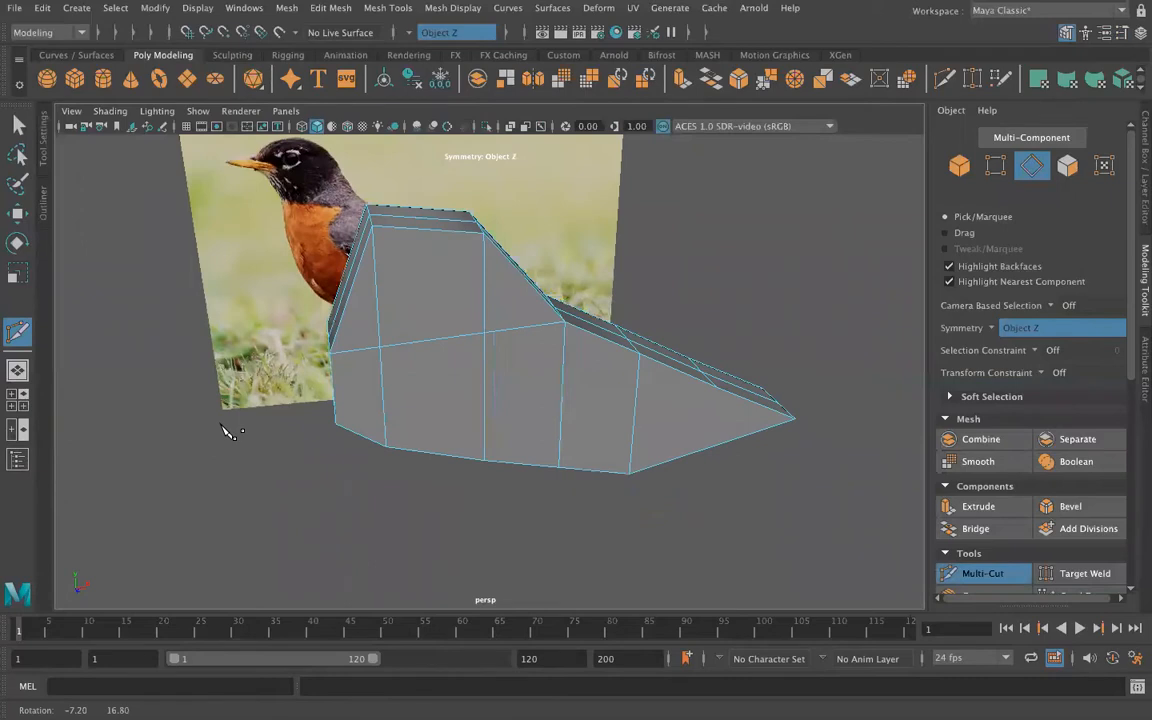
Step: Multi-Cut a second line across the side above the first, from the nape edge to the front edge
{"action": "left_click", "coordinate": [523, 277]}
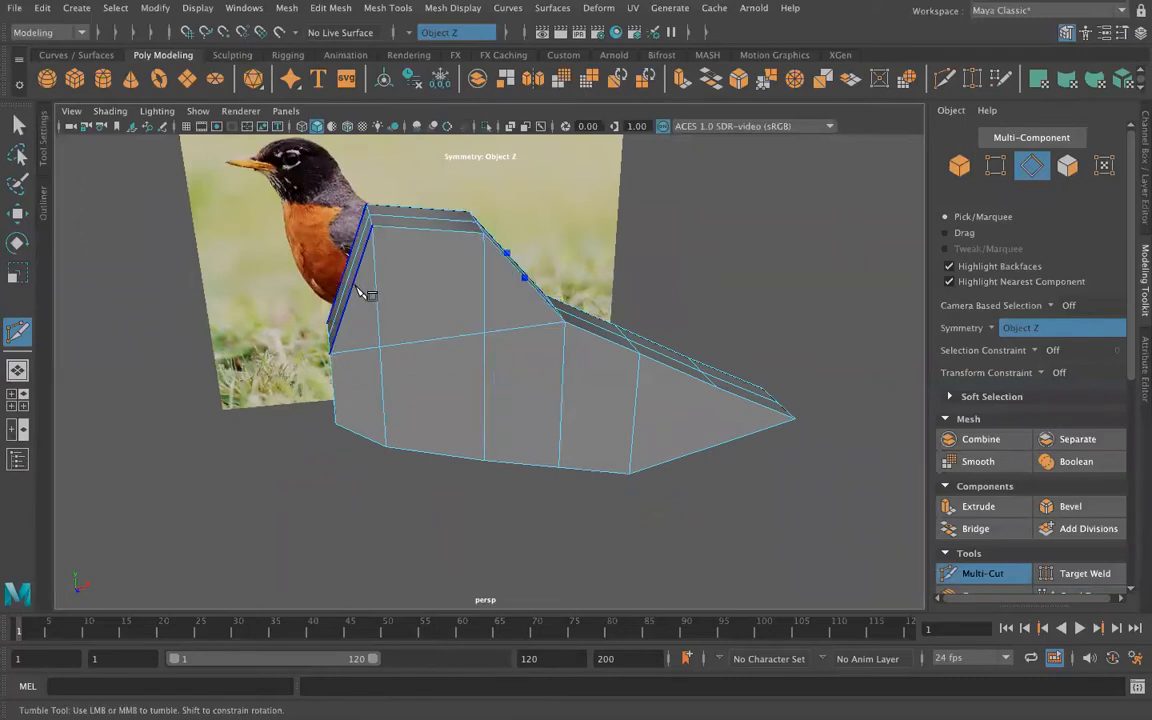
{"action": "left_click", "coordinate": [360, 292]}
{"action": "left_click_drag", "start_coordinate": [296, 501], "coordinate": [229, 508], "text": "alt"}
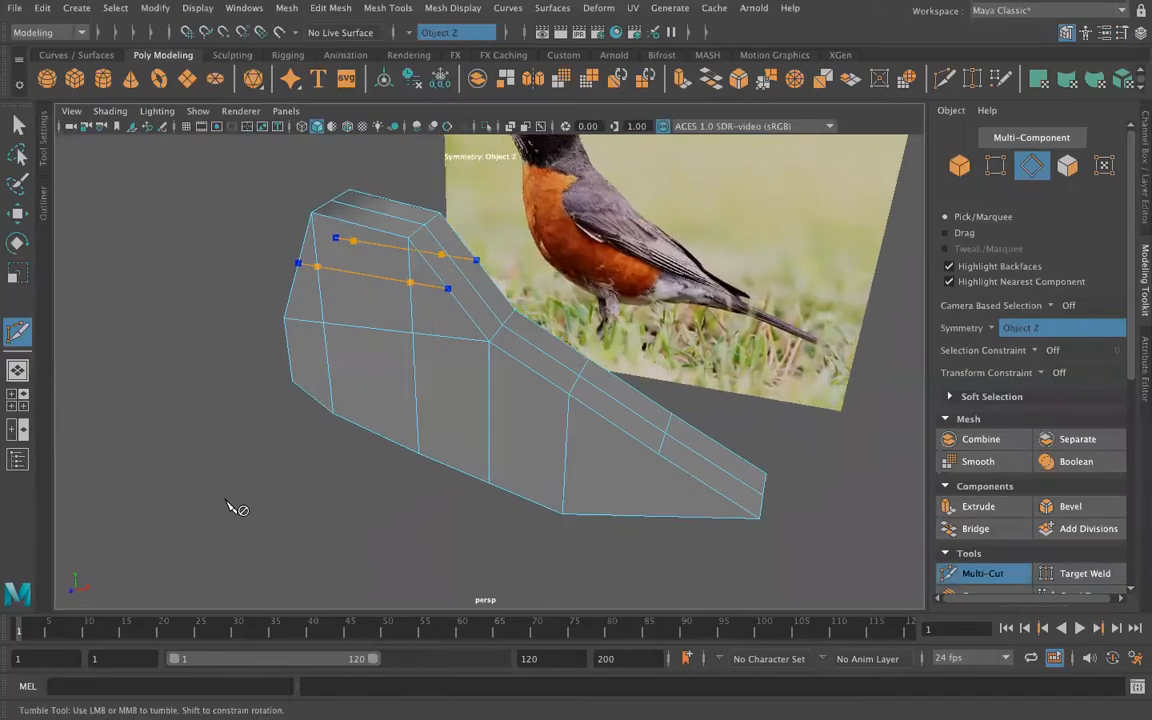
{"action": "left_click_drag", "start_coordinate": [236, 445], "coordinate": [265, 481], "text": "alt"}
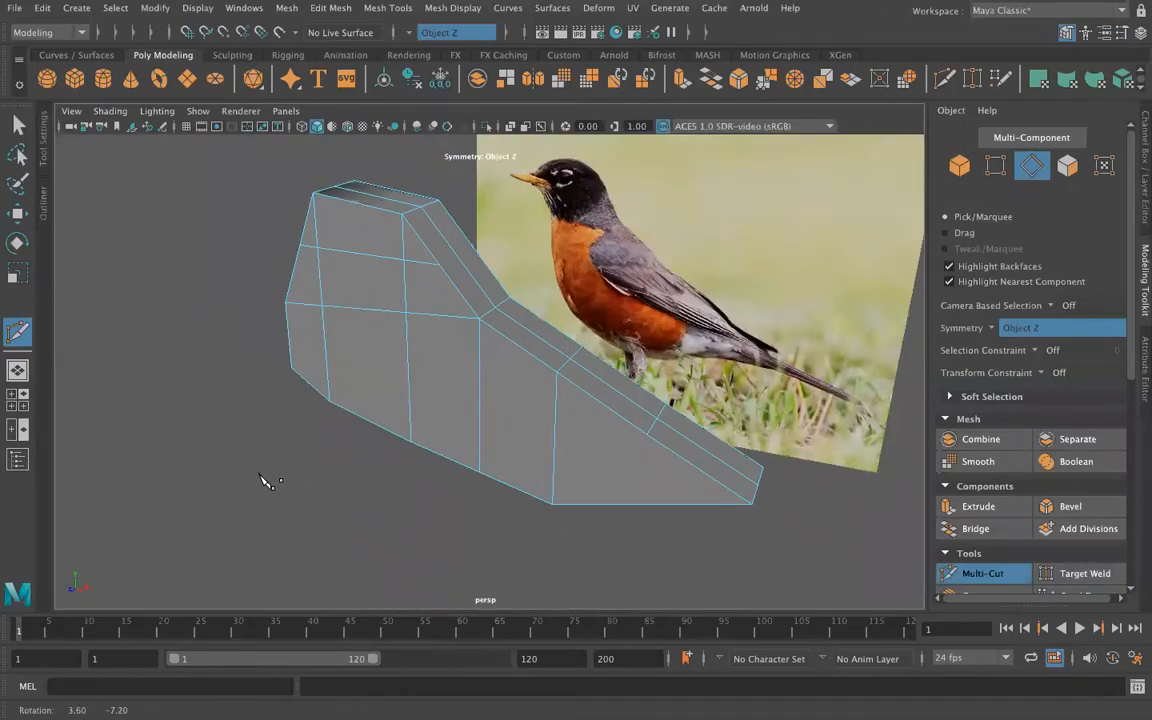
Step: Turn symmetry off and use Multi-Cut to connect the upper side cuts across the nape
{"action": "left_click", "coordinate": [439, 267]}
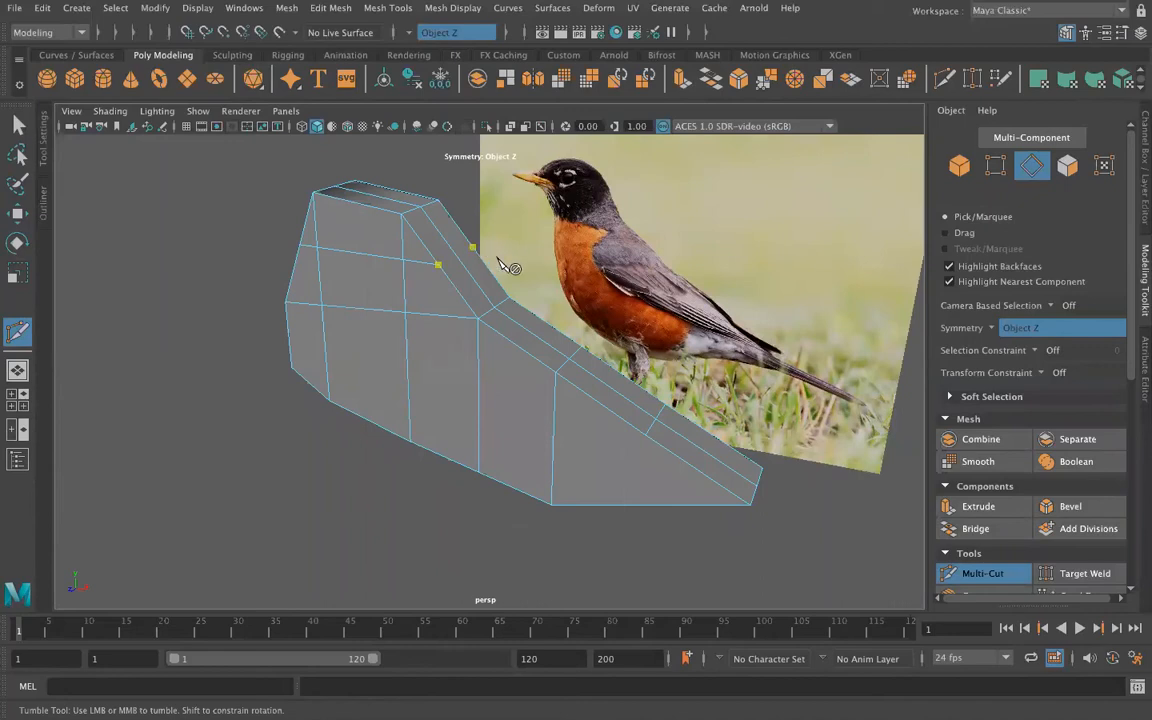
{"action": "key", "text": "ctrl+z"}
{"action": "left_click", "coordinate": [18, 124]}
{"action": "left_click", "coordinate": [414, 36]}
{"action": "left_click", "coordinate": [419, 42]}
{"action": "left_click", "coordinate": [24, 328]}
{"action": "left_click_drag", "start_coordinate": [381, 404], "coordinate": [267, 432], "text": "alt"}
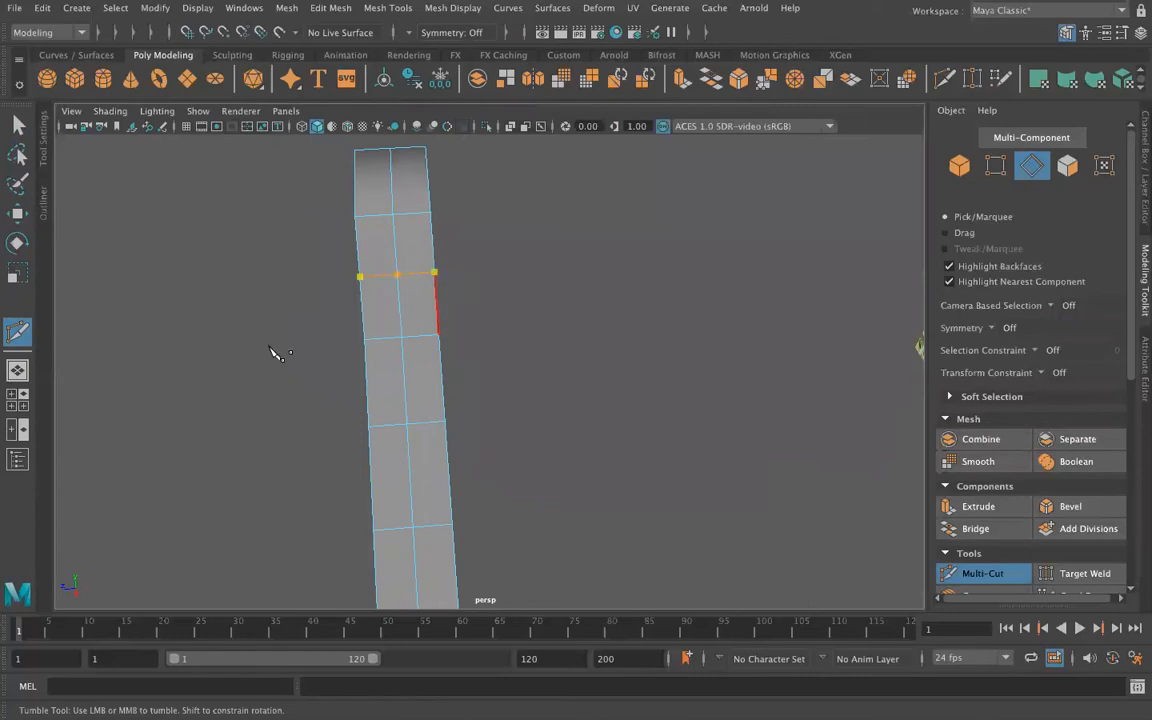
{"action": "left_click_drag", "start_coordinate": [95, 410], "coordinate": [399, 365], "text": "alt"}
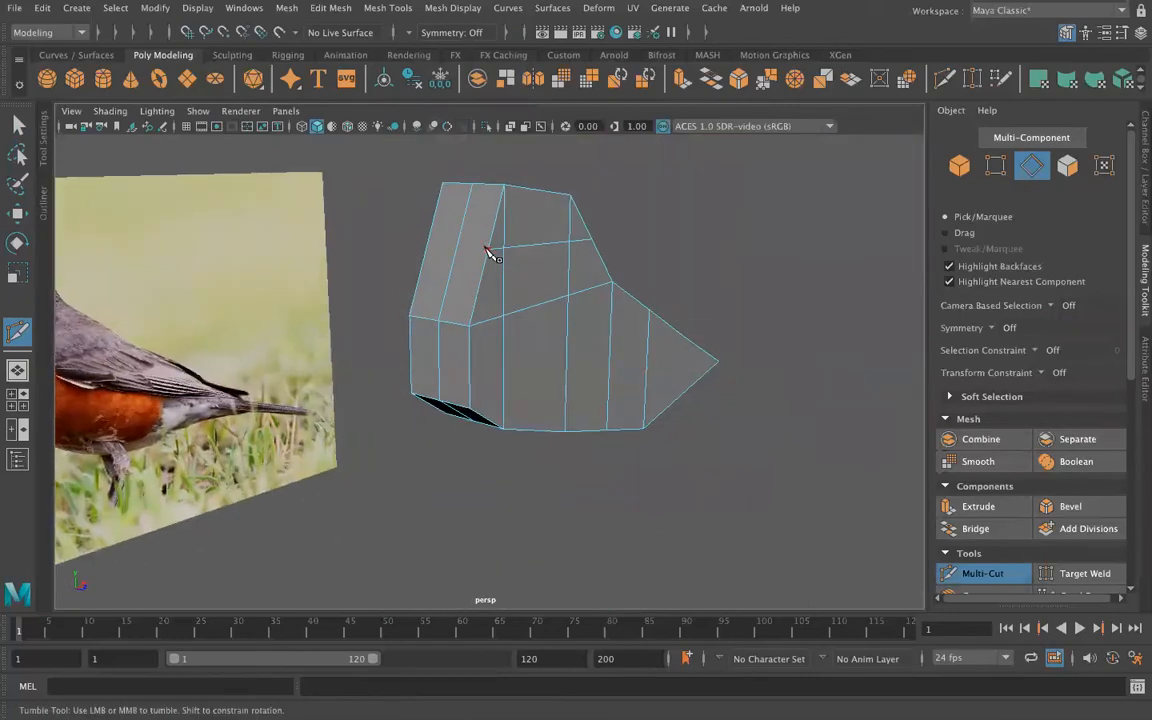
Step: Use Multi-Cut to connect the upper side cuts across the front face and leave the tool
{"action": "left_click_drag", "start_coordinate": [373, 316], "coordinate": [613, 289], "text": "alt"}
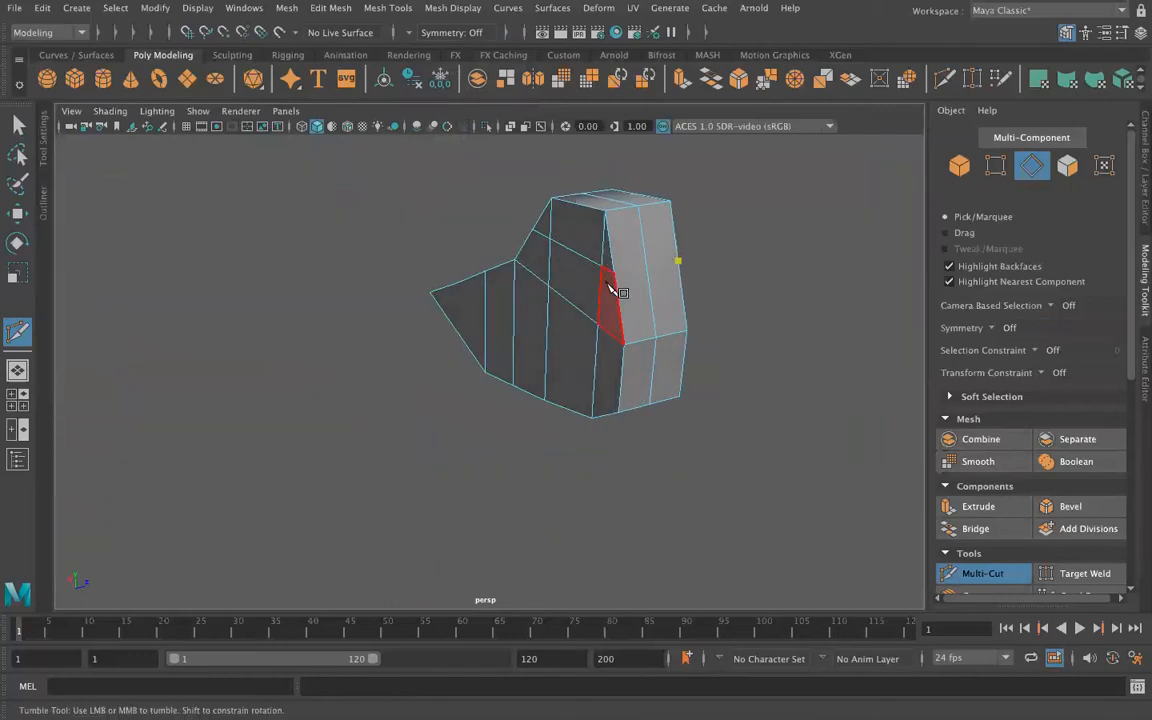
{"action": "left_click_drag", "start_coordinate": [777, 415], "coordinate": [515, 380], "text": "alt"}
{"action": "key", "text": "q"}
{"action": "left_click_drag", "start_coordinate": [275, 378], "coordinate": [310, 473], "text": "alt"}
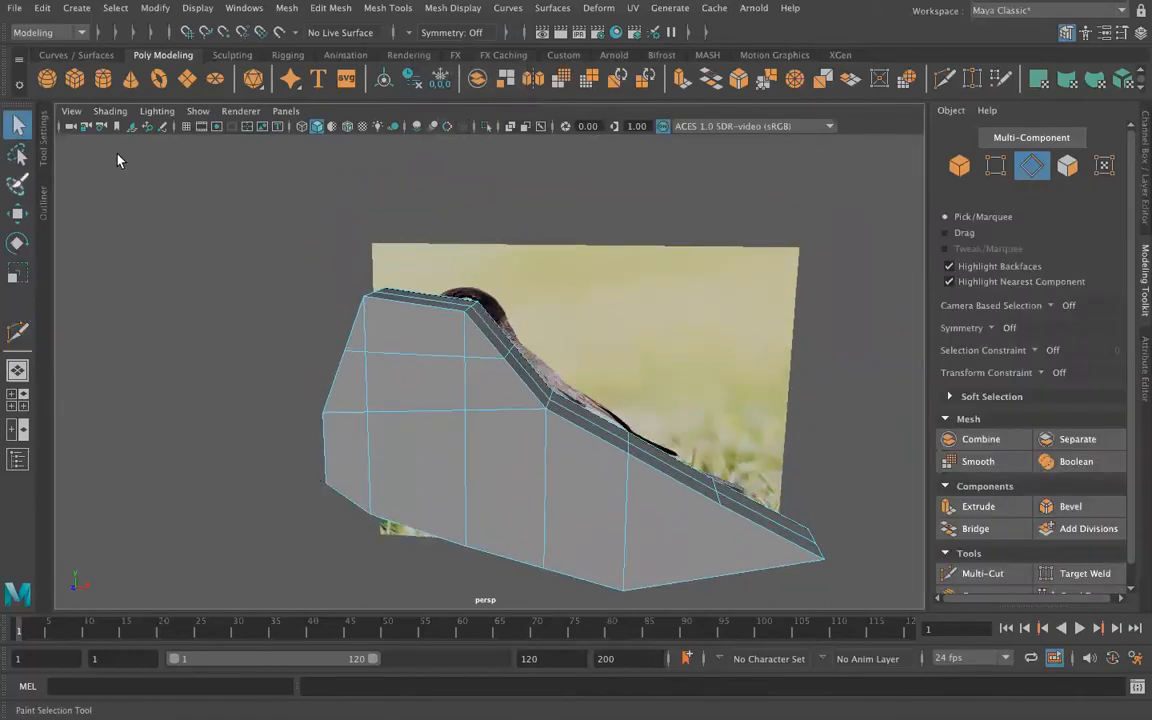
Step: Set symmetry back to Object Z and move the three nape vertices of the new cut headward along X to narrow the neck
{"action": "left_click", "coordinate": [426, 33]}
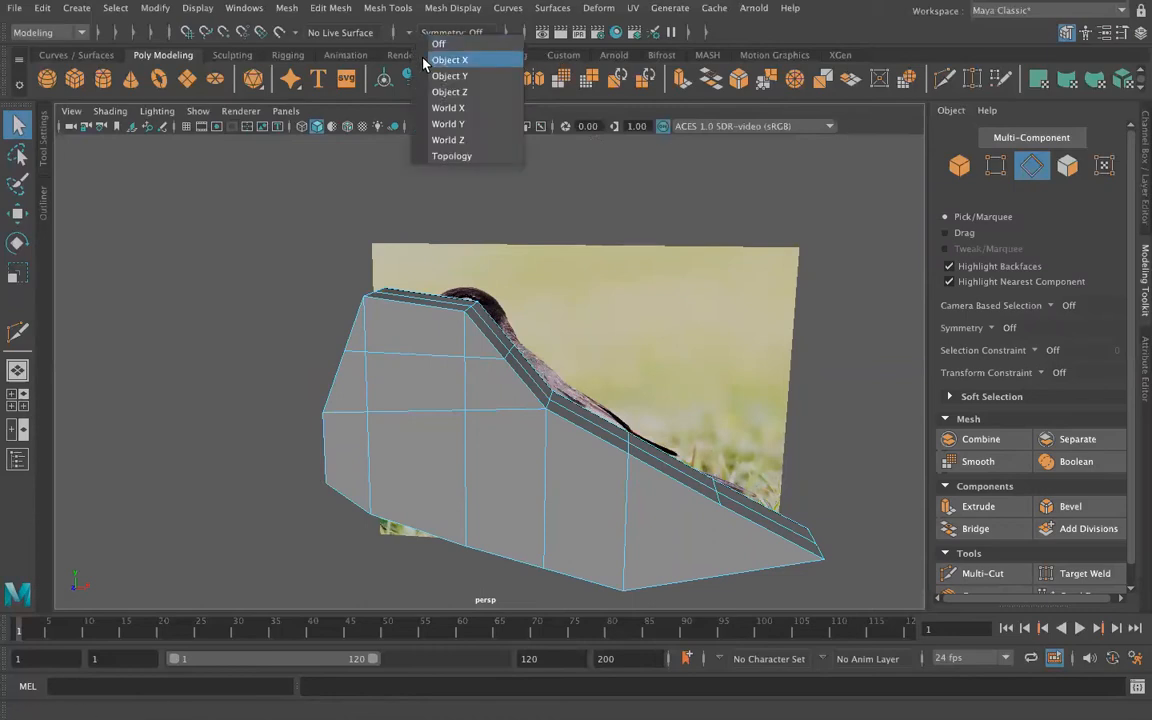
{"action": "left_click", "coordinate": [449, 91]}
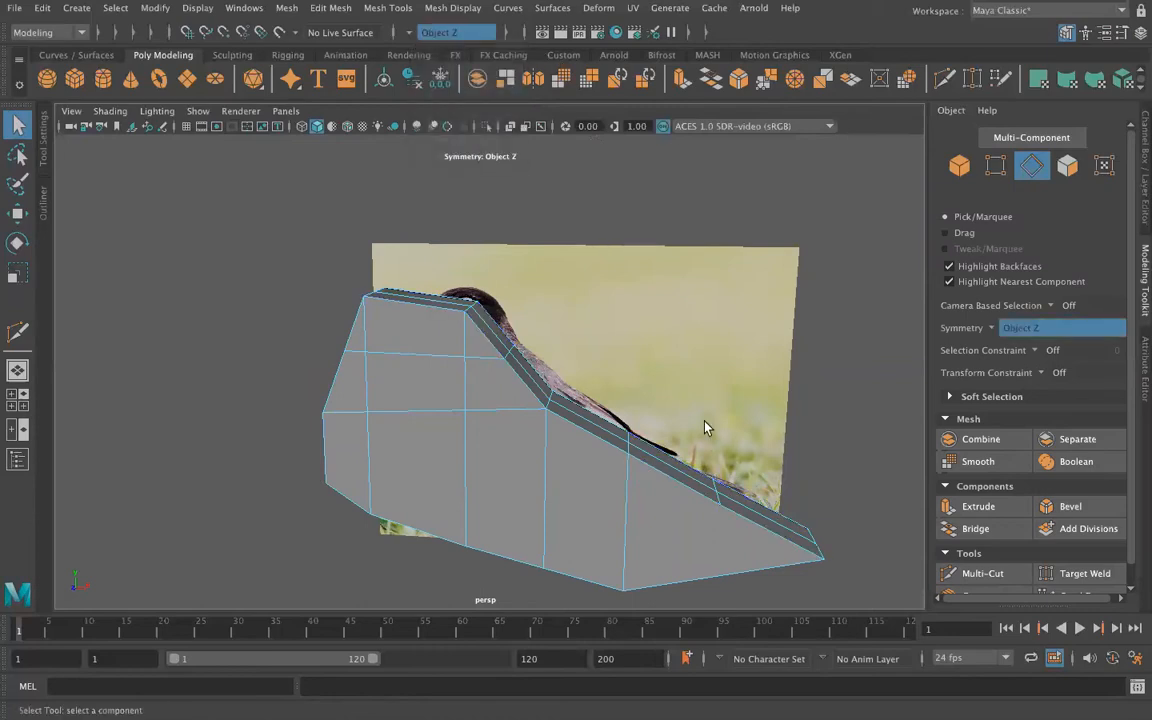
{"action": "right_click", "coordinate": [501, 440]}
{"action": "mouse_move", "coordinate": [501, 440]}
{"action": "right_mouse_down"}
{"action": "mouse_move", "coordinate": [432, 465]}
{"action": "mouse_move", "coordinate": [380, 437]}
{"action": "right_mouse_up"}
{"action": "left_click_drag", "start_coordinate": [376, 446], "coordinate": [312, 486], "text": "alt"}
{"action": "left_click_drag", "start_coordinate": [475, 370], "coordinate": [541, 352]}
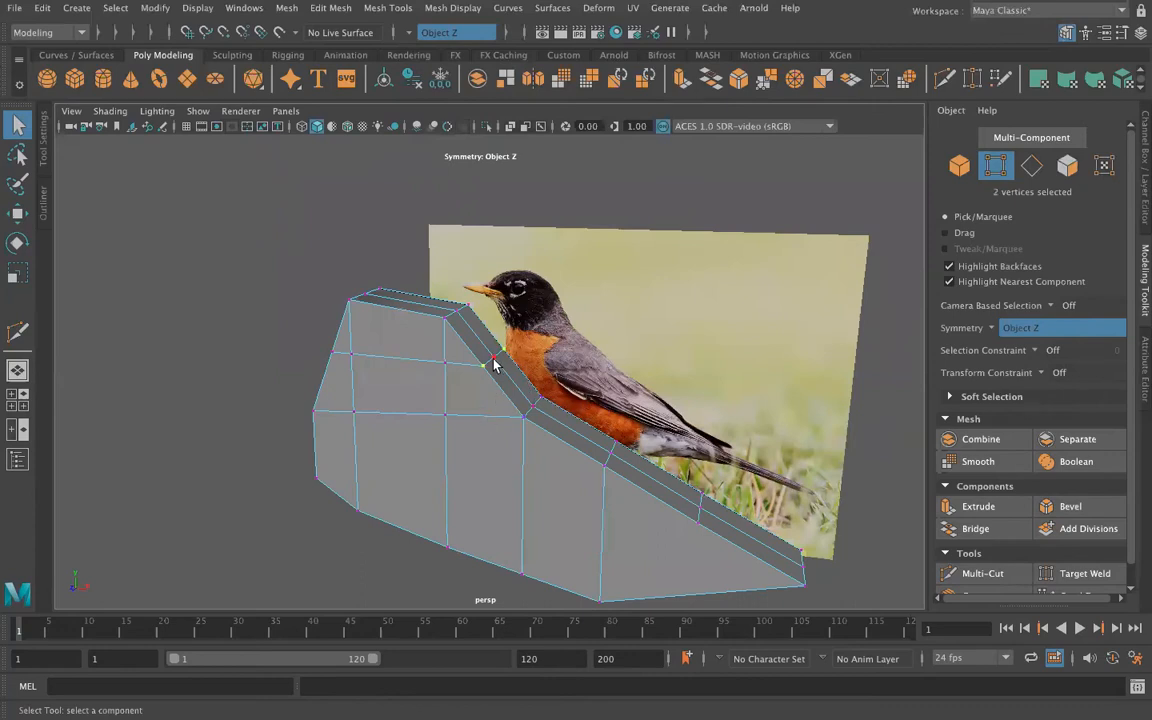
{"action": "key", "text": "w"}
{"action": "left_click_drag", "start_coordinate": [567, 368], "coordinate": [540, 368]}
{"action": "left_click_drag", "start_coordinate": [268, 298], "coordinate": [296, 303], "text": "alt"}
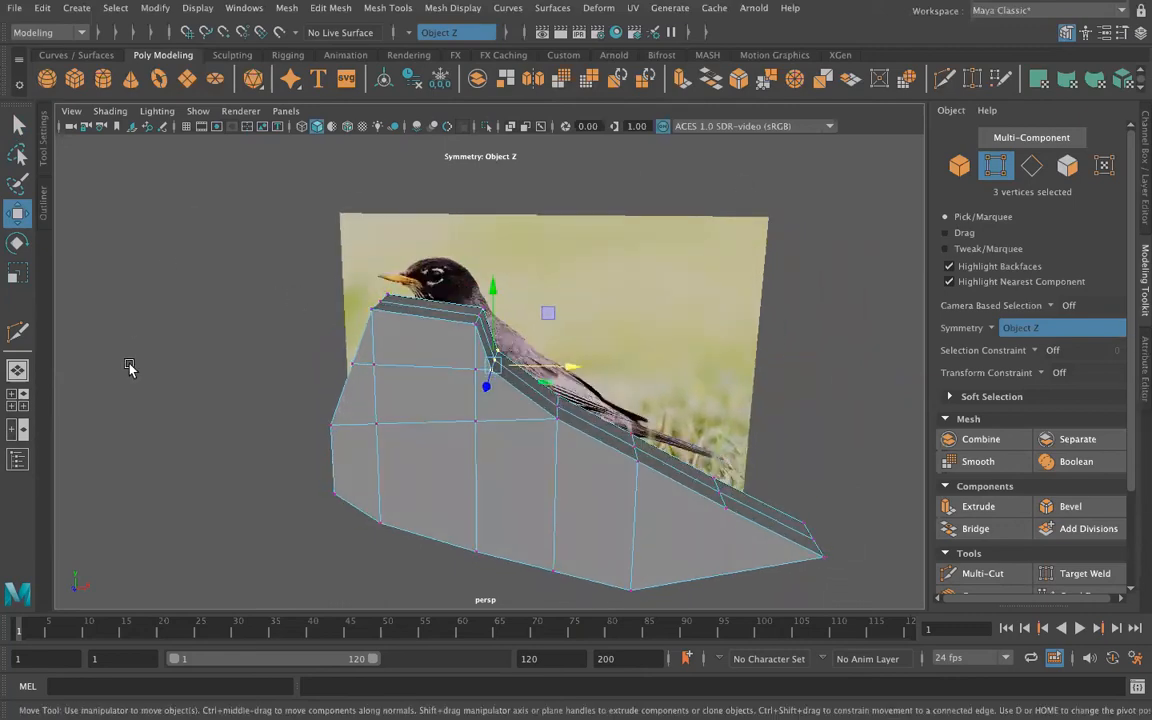
Step: Insert a vertical edge loop through the middle of the head and down the body, then leave the tool
{"action": "left_click", "coordinate": [386, 8]}
{"action": "left_click", "coordinate": [420, 128]}
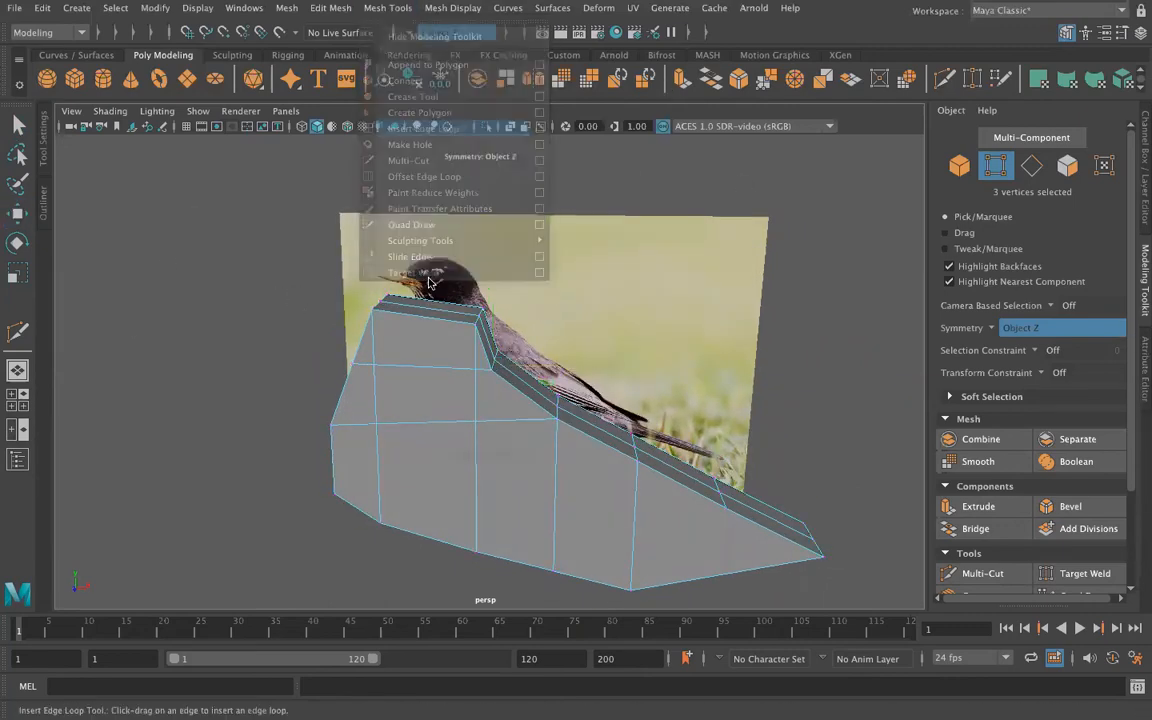
{"action": "left_click", "coordinate": [422, 320]}
{"action": "left_click", "coordinate": [18, 122]}
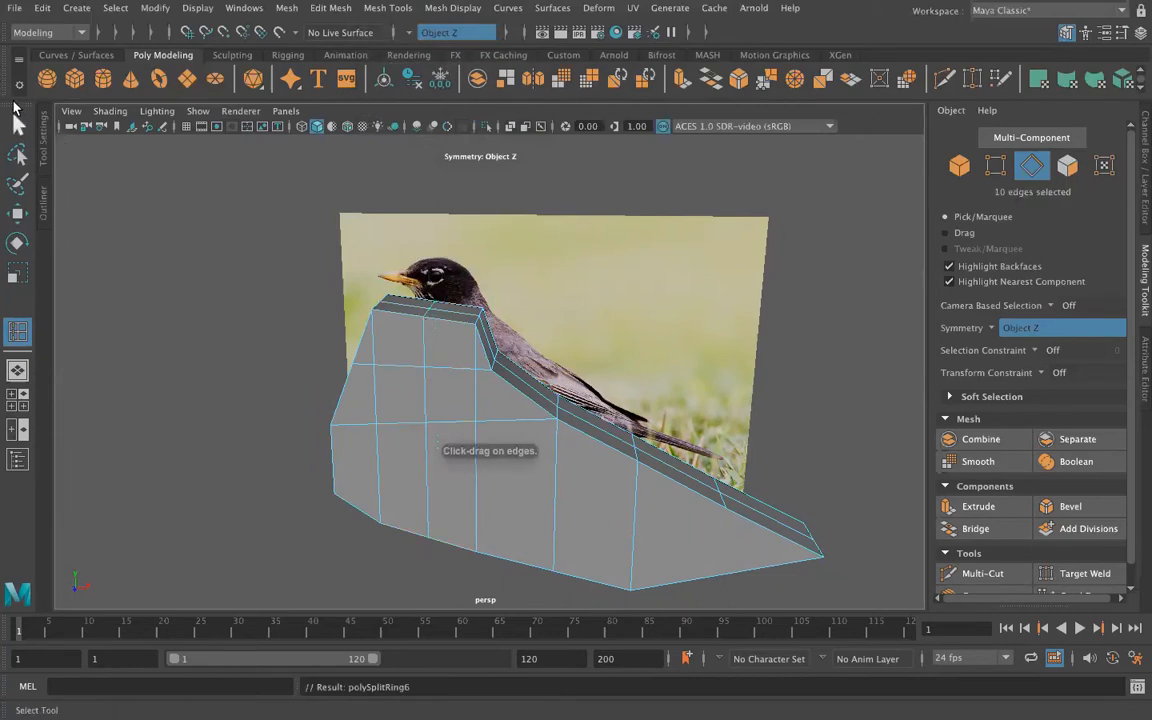
Step: Switch to vertices and raise the three vertices at the upper rear edge of the head along Y
{"action": "right_click", "coordinate": [470, 325]}
{"action": "right_click_drag", "start_coordinate": [470, 325], "coordinate": [430, 298]}
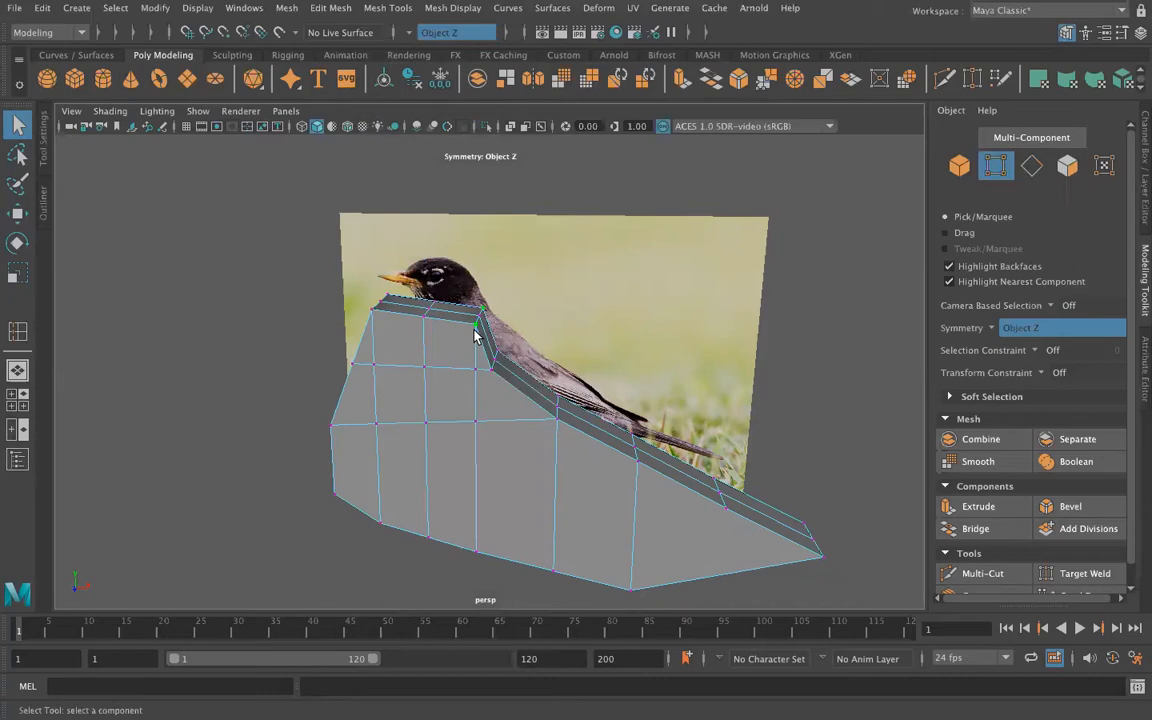
{"action": "key", "text": "w"}
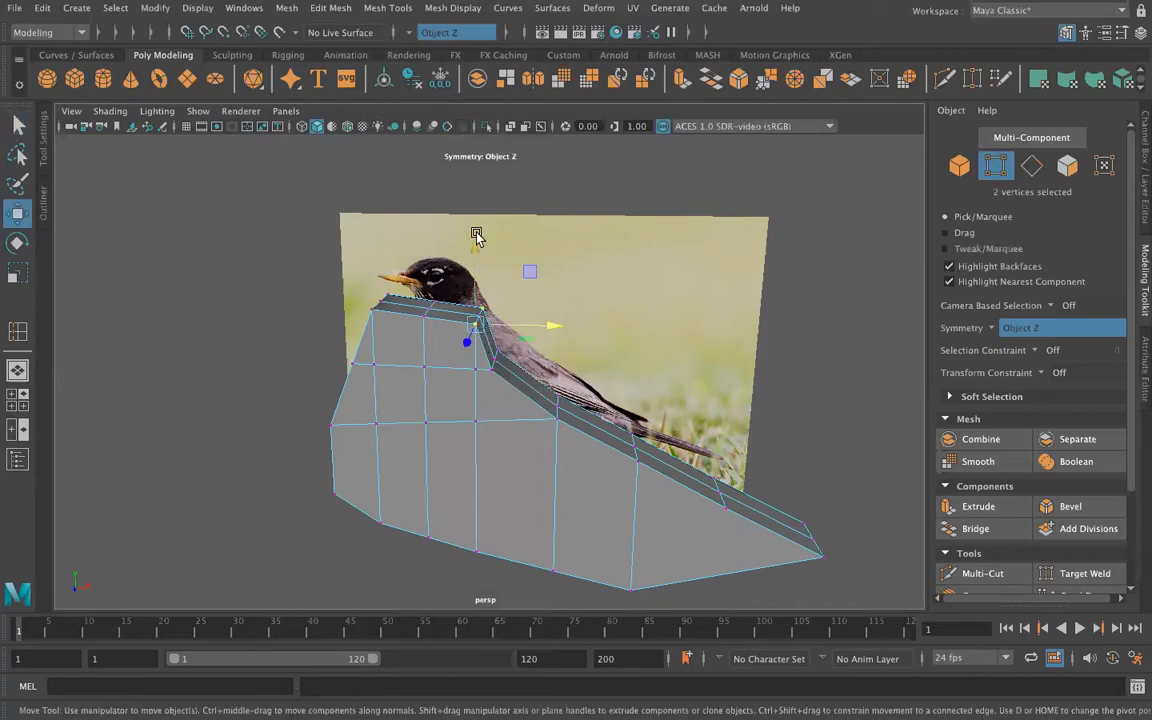
{"action": "left_click", "coordinate": [551, 428]}
{"action": "left_click", "coordinate": [485, 311]}
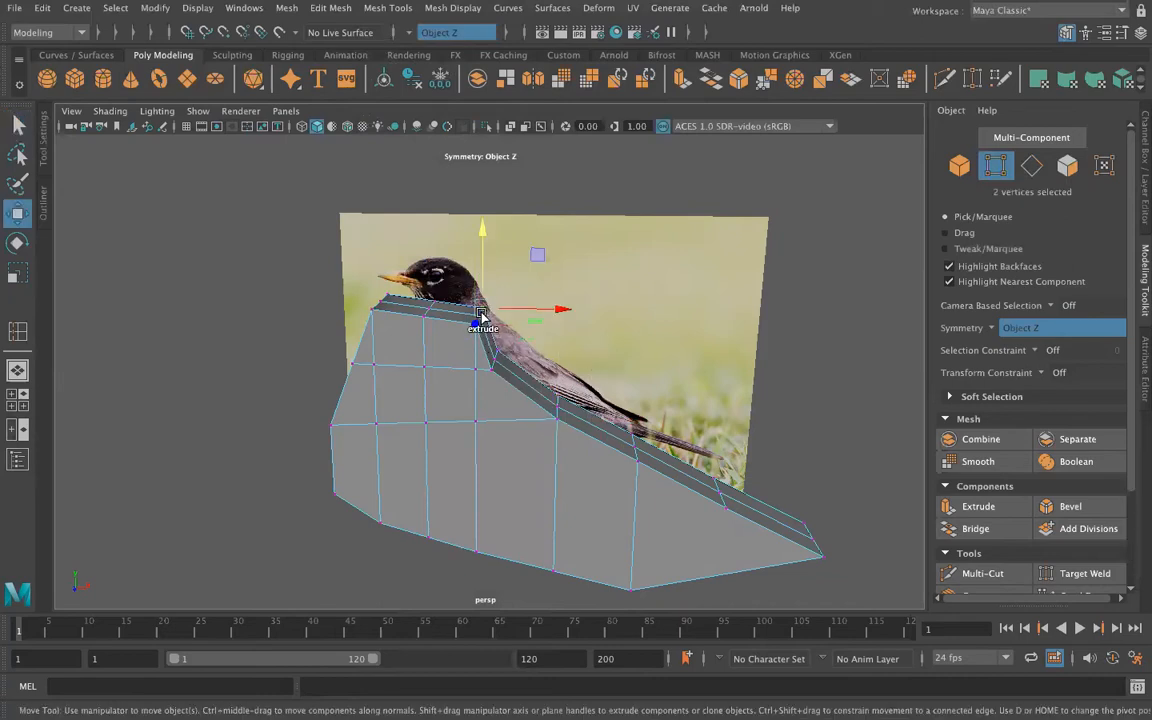
{"action": "scroll", "coordinate": [508, 375], "scroll_direction": "up", "scroll_amount": 3}
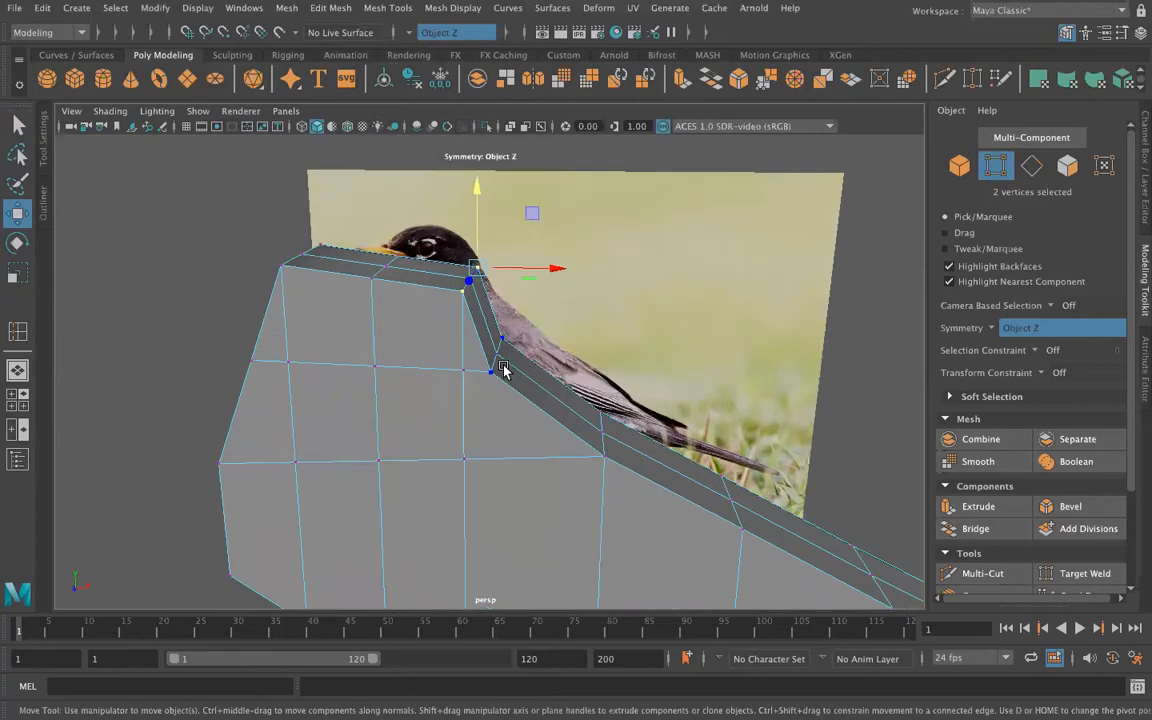
{"action": "scroll", "coordinate": [503, 370], "scroll_direction": "up", "scroll_amount": 2}
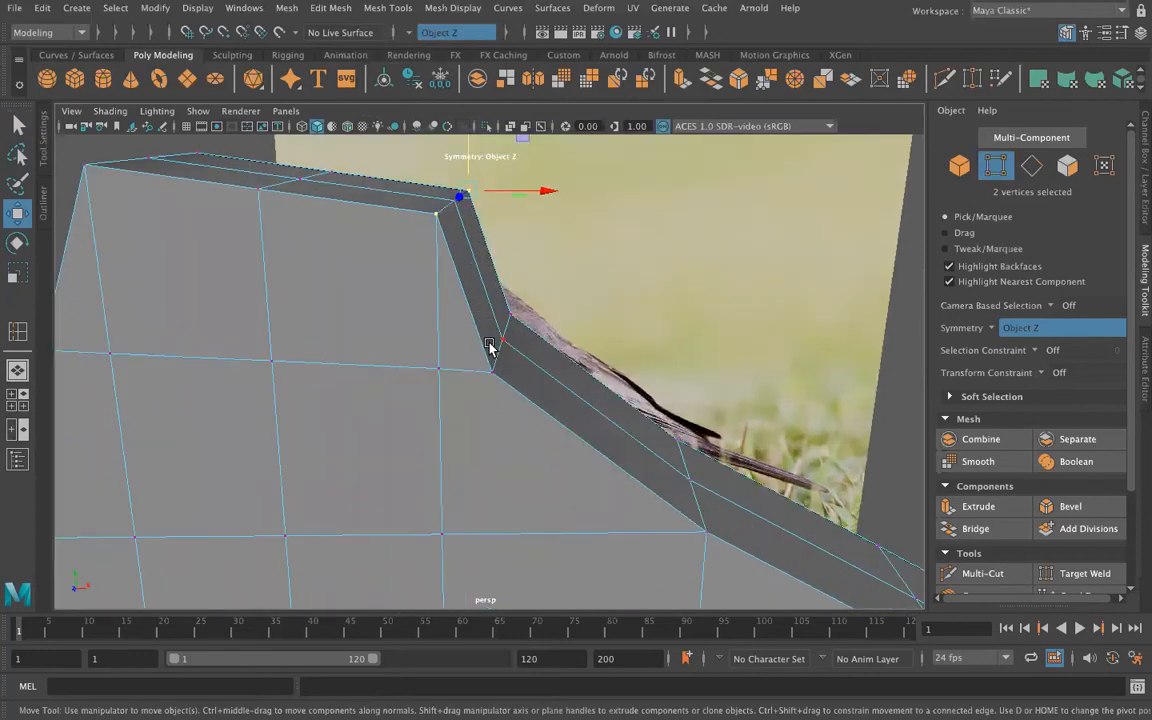
{"action": "mouse_move", "coordinate": [470, 300]}
{"action": "left_mouse_down", "text": "alt"}
{"action": "mouse_move", "coordinate": [458, 319]}
{"action": "mouse_move", "coordinate": [412, 305]}
{"action": "left_mouse_up", "text": "alt"}
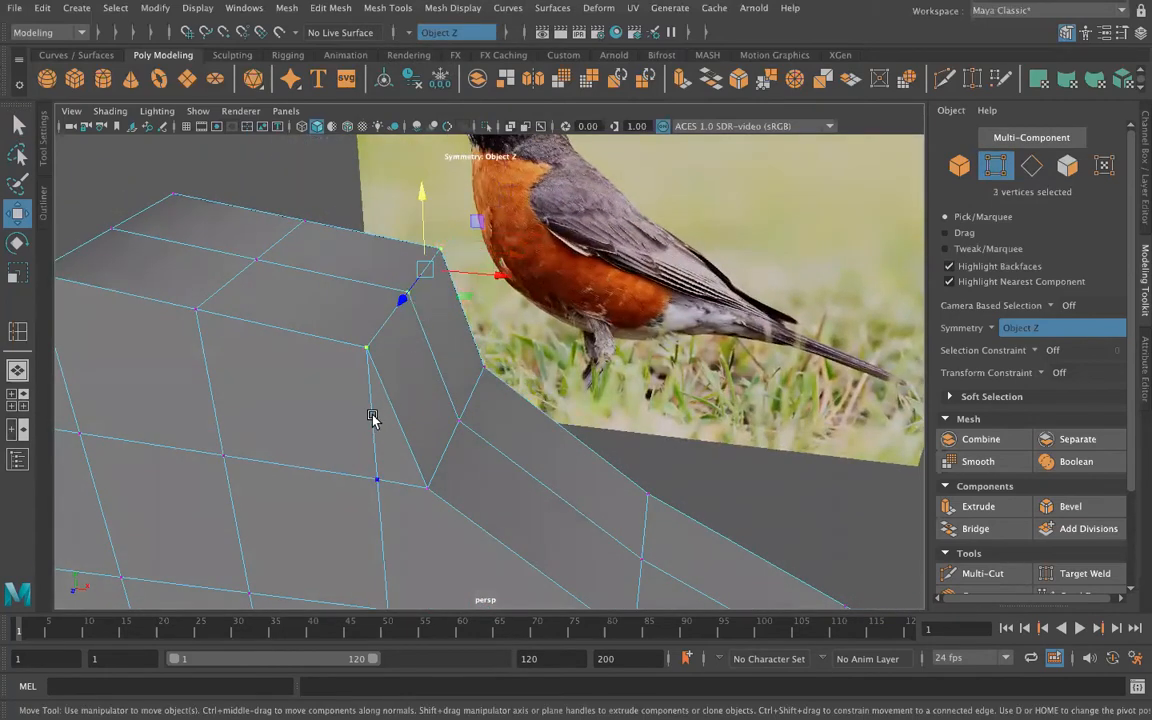
{"action": "left_click_drag", "start_coordinate": [372, 418], "coordinate": [399, 396], "text": "alt"}
{"action": "scroll", "coordinate": [399, 396], "scroll_direction": "down", "scroll_amount": 2}
{"action": "scroll", "coordinate": [445, 288], "scroll_direction": "down", "scroll_amount": 2}
{"action": "left_click_drag", "start_coordinate": [495, 196], "coordinate": [489, 170]}
Step: Raise the middle row of head-top vertices into a peak and lift the front row of head vertices
{"action": "left_click_drag", "start_coordinate": [391, 243], "coordinate": [424, 335]}
{"action": "left_click_drag", "start_coordinate": [410, 204], "coordinate": [370, 82]}
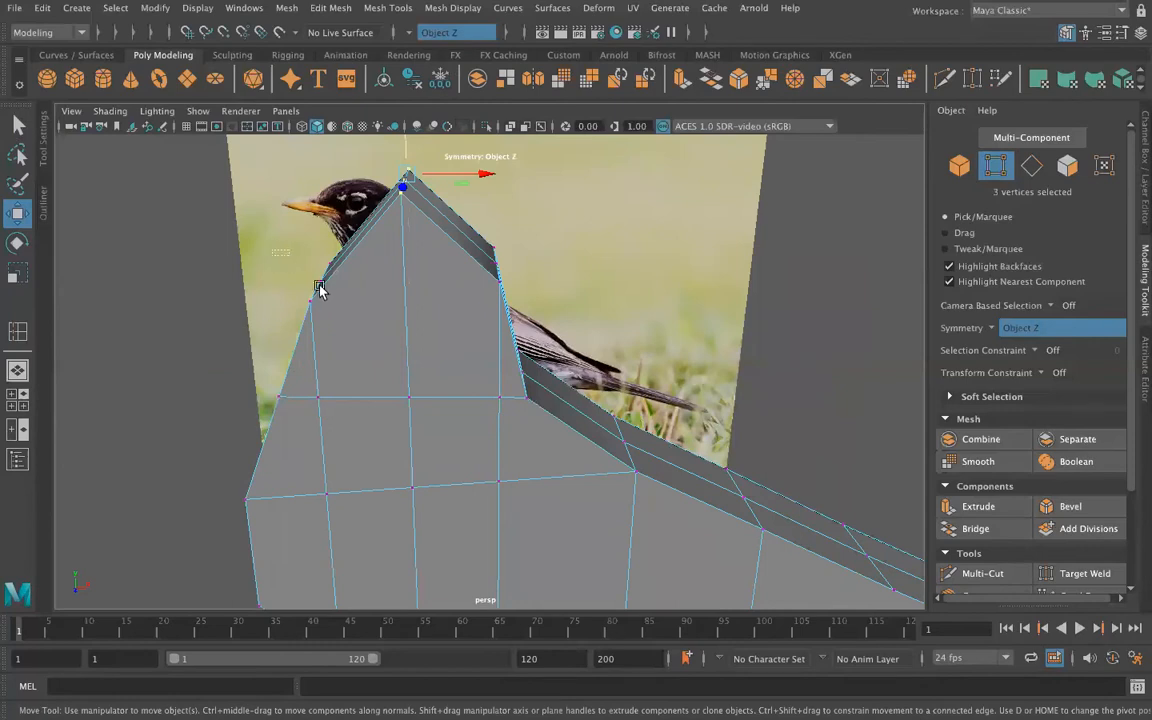
{"action": "left_click_drag", "start_coordinate": [340, 317], "coordinate": [309, 151]}
{"action": "left_click_drag", "start_coordinate": [284, 452], "coordinate": [327, 365], "text": "alt"}
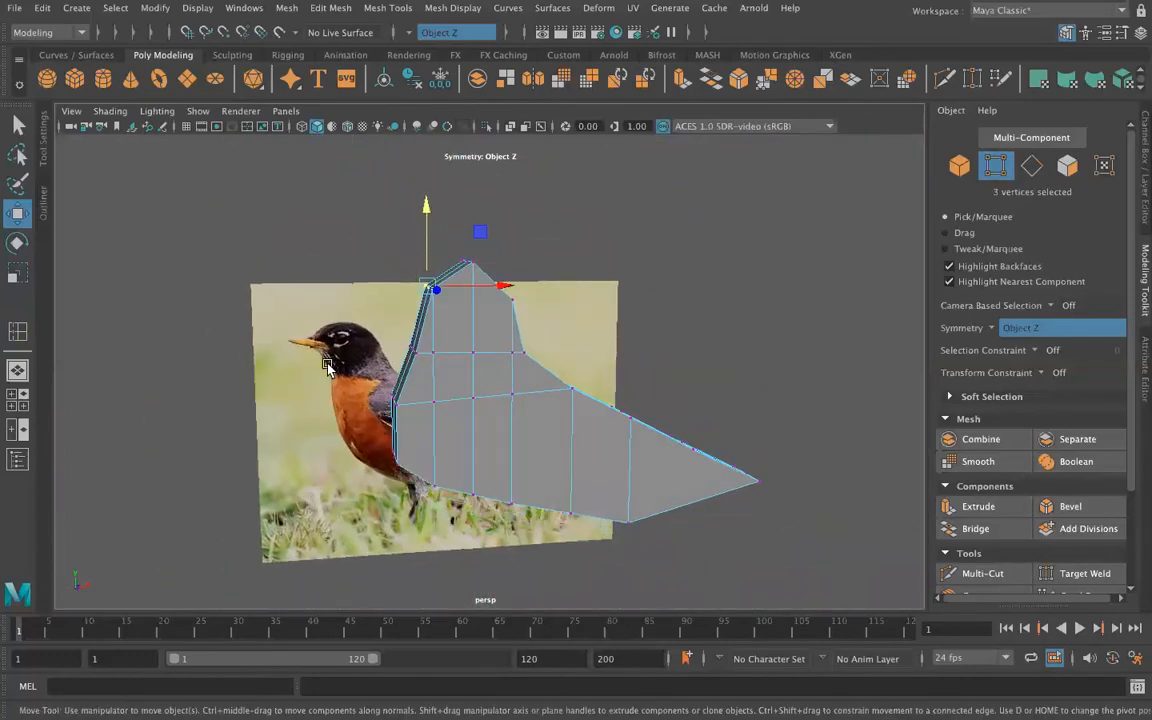
Step: Move the upper and lower rows of front breast vertices tailward along X to round the breast
{"action": "left_click", "coordinate": [398, 418]}
{"action": "left_click_drag", "start_coordinate": [465, 396], "coordinate": [479, 394]}
{"action": "mouse_move", "coordinate": [379, 440]}
{"action": "left_mouse_down"}
{"action": "mouse_move", "coordinate": [412, 473]}
{"action": "mouse_move", "coordinate": [494, 448]}
{"action": "left_mouse_up"}
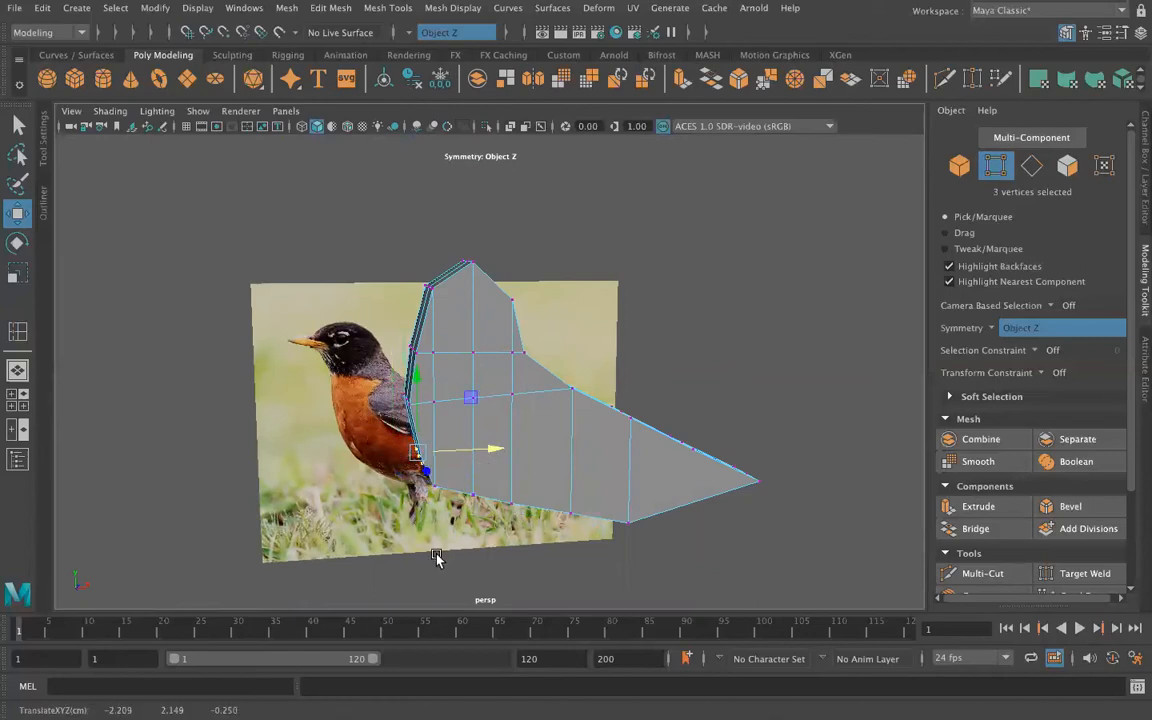
Step: Select the three vertices at the front bottom corner of the body and move them tailward along X
{"action": "left_click_drag", "start_coordinate": [417, 553], "coordinate": [395, 450], "text": "alt"}
{"action": "left_click", "coordinate": [425, 416]}
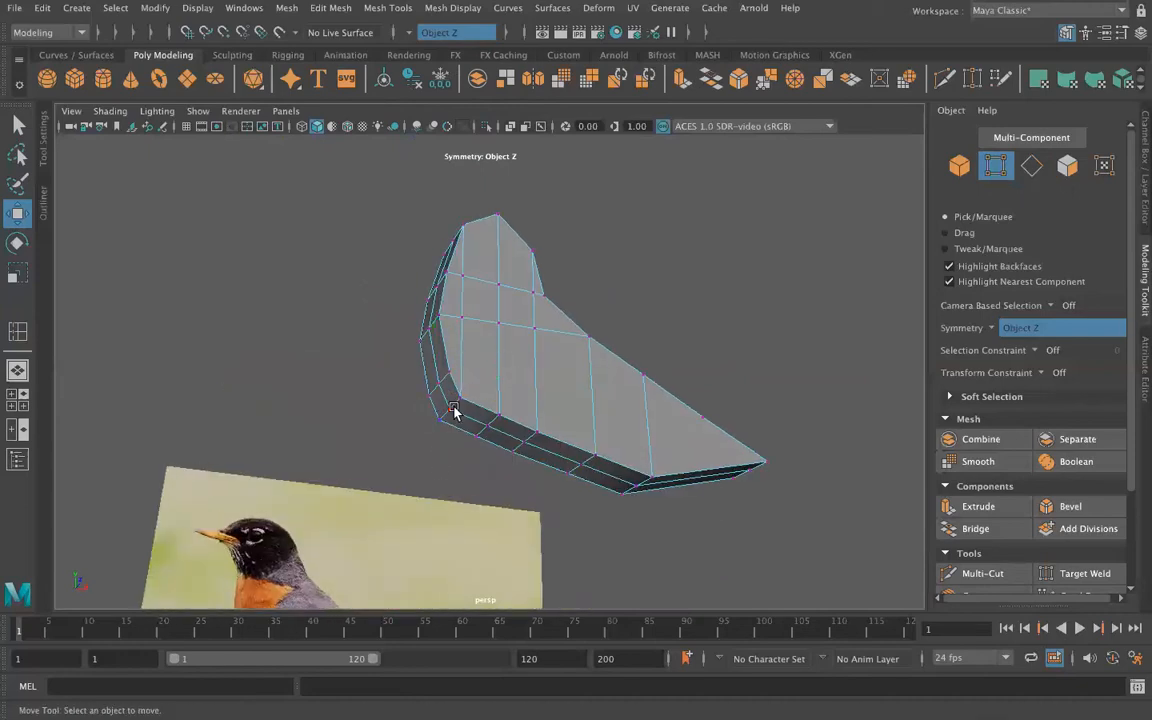
{"action": "left_click", "coordinate": [450, 413]}
{"action": "left_click", "coordinate": [435, 426], "text": "shift"}
{"action": "scroll", "coordinate": [440, 460], "scroll_direction": "up", "scroll_amount": 3}
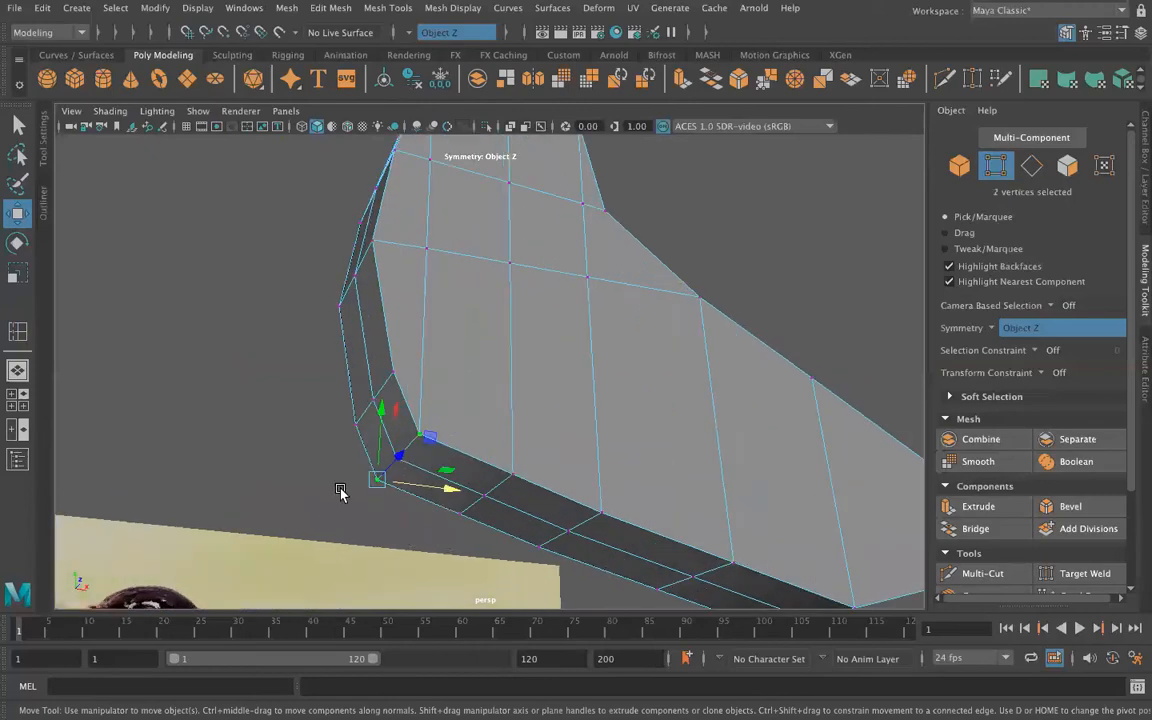
{"action": "left_click_drag", "start_coordinate": [377, 486], "coordinate": [391, 471], "text": "alt"}
{"action": "left_click", "coordinate": [391, 471]}
{"action": "left_click_drag", "start_coordinate": [492, 297], "coordinate": [429, 373]}
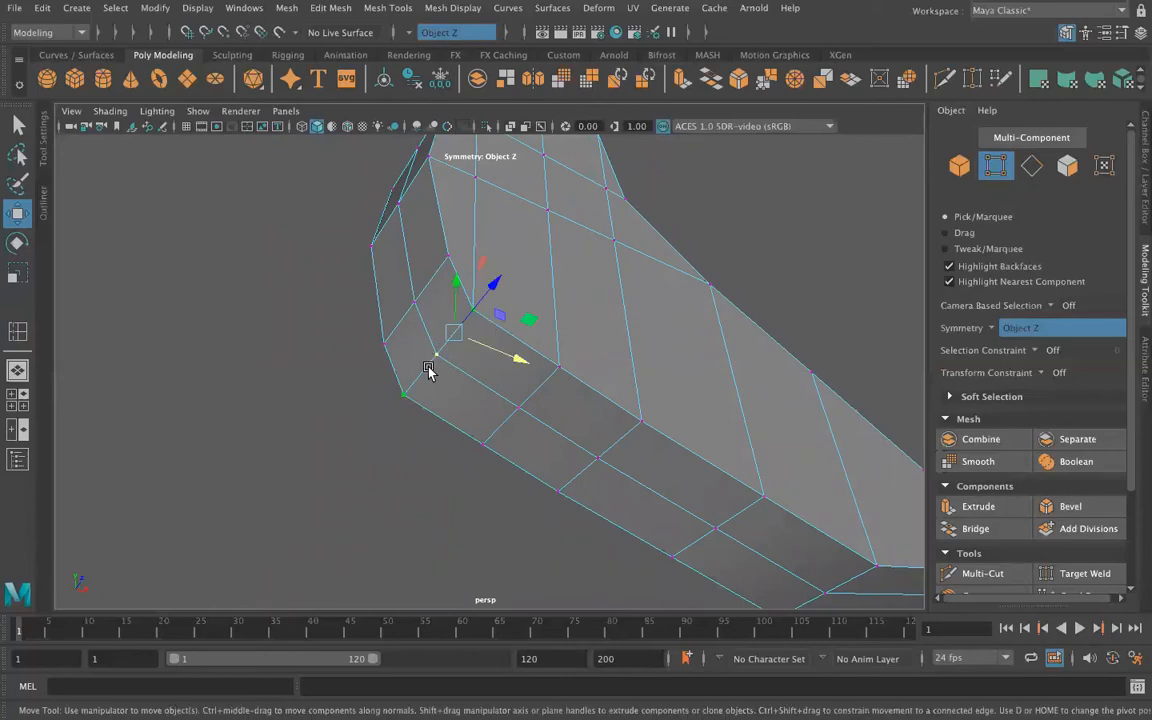
{"action": "left_click_drag", "start_coordinate": [535, 367], "coordinate": [514, 417]}
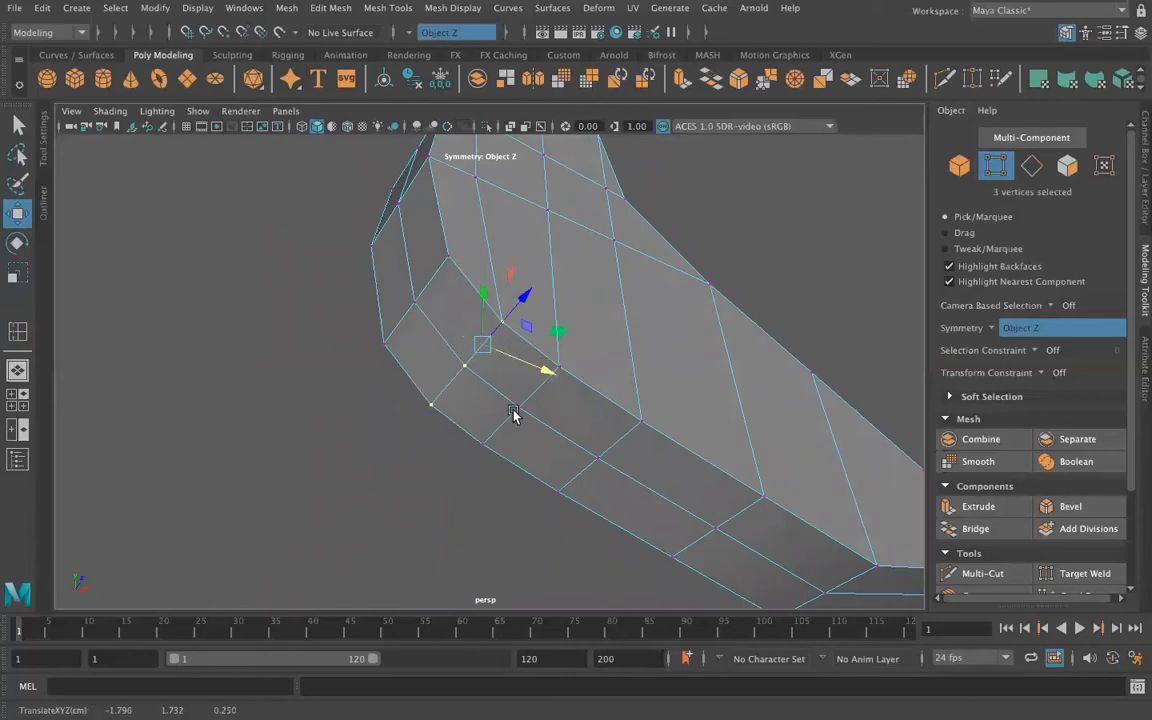
Step: Move the second row of three underside vertices tailward along X
{"action": "left_click", "coordinate": [427, 527]}
{"action": "left_click", "coordinate": [557, 366]}
{"action": "left_click", "coordinate": [517, 407]}
{"action": "scroll", "coordinate": [450, 502], "scroll_direction": "down", "scroll_amount": 3}
{"action": "left_click", "coordinate": [485, 424], "text": "shift"}
{"action": "left_click_drag", "start_coordinate": [445, 505], "coordinate": [547, 496], "text": "alt"}
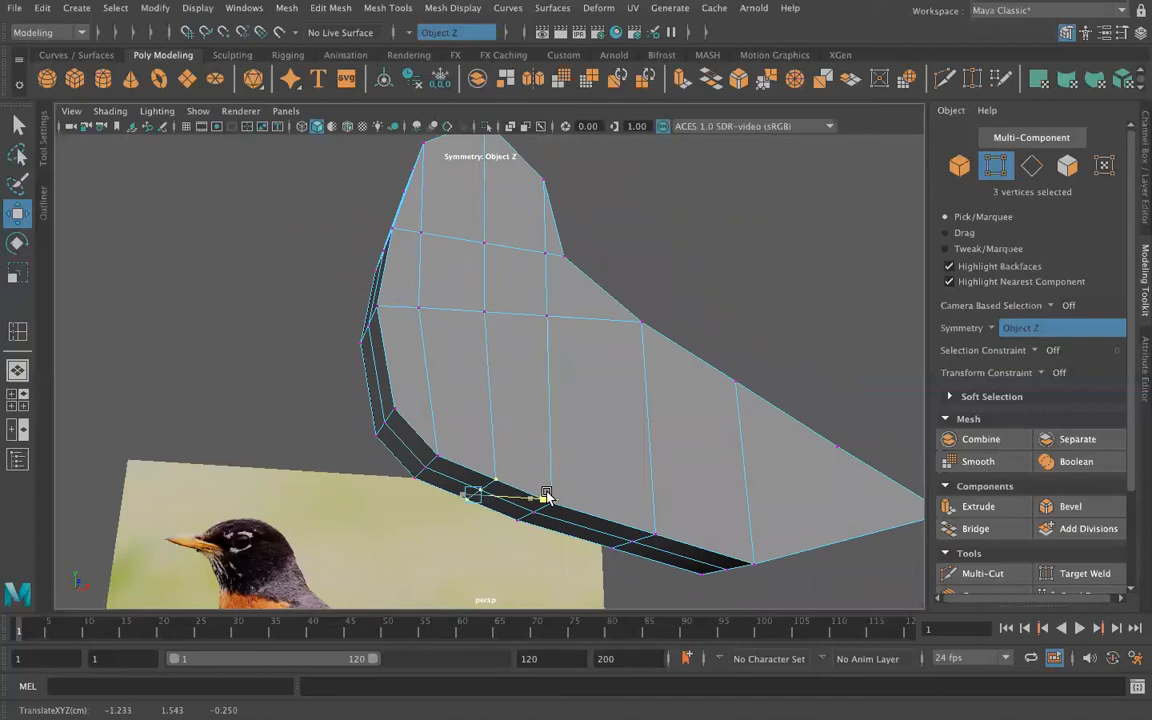
Step: Move the third row of underside vertices tailward along X and adjust its height along Y to smooth the belly
{"action": "left_click_drag", "start_coordinate": [522, 553], "coordinate": [552, 470], "text": "alt"}
{"action": "left_click", "coordinate": [588, 339]}
{"action": "left_click", "coordinate": [563, 385], "text": "shift"}
{"action": "left_click_drag", "start_coordinate": [624, 389], "coordinate": [653, 406]}
{"action": "left_click_drag", "start_coordinate": [545, 488], "coordinate": [490, 557], "text": "alt"}
{"action": "left_click_drag", "start_coordinate": [490, 432], "coordinate": [462, 451]}
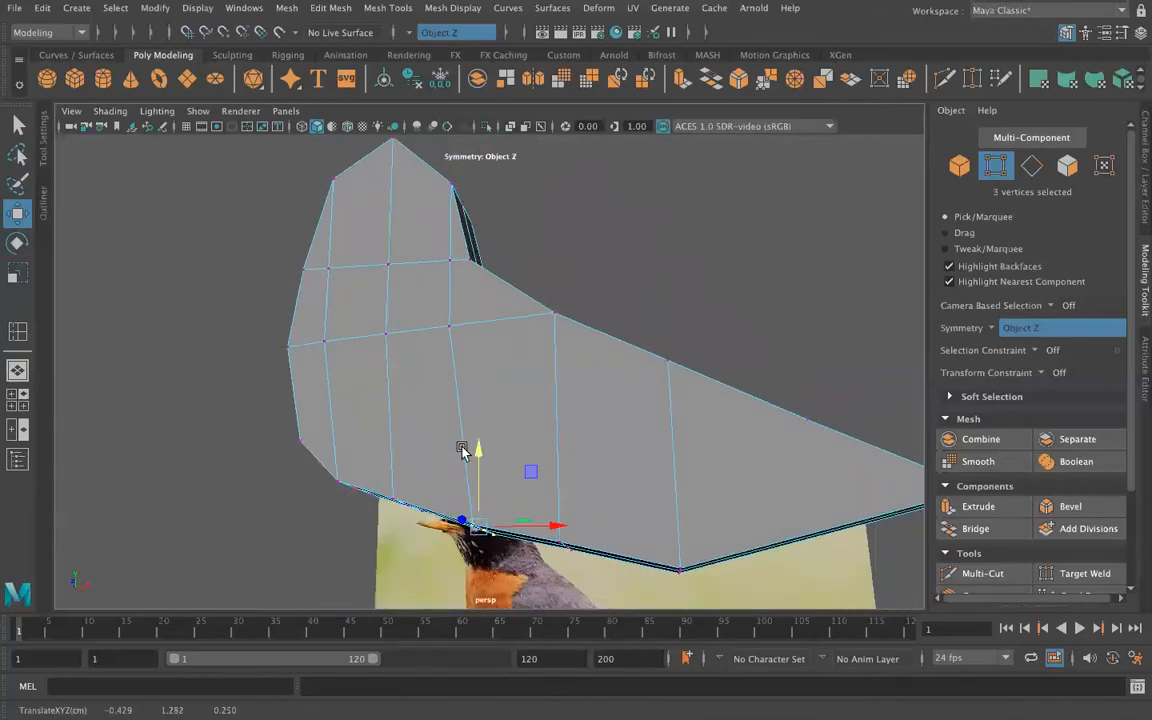
Step: Use Target Weld to merge the outer breast-edge and nape-edge vertices onto the neighbouring side vertices
{"action": "scroll", "coordinate": [249, 458], "scroll_direction": "down", "scroll_amount": 3}
{"action": "left_click_drag", "start_coordinate": [255, 466], "coordinate": [294, 484], "text": "alt"}
{"action": "left_click", "coordinate": [454, 361]}
{"action": "left_click_drag", "start_coordinate": [287, 373], "coordinate": [288, 467], "text": "alt"}
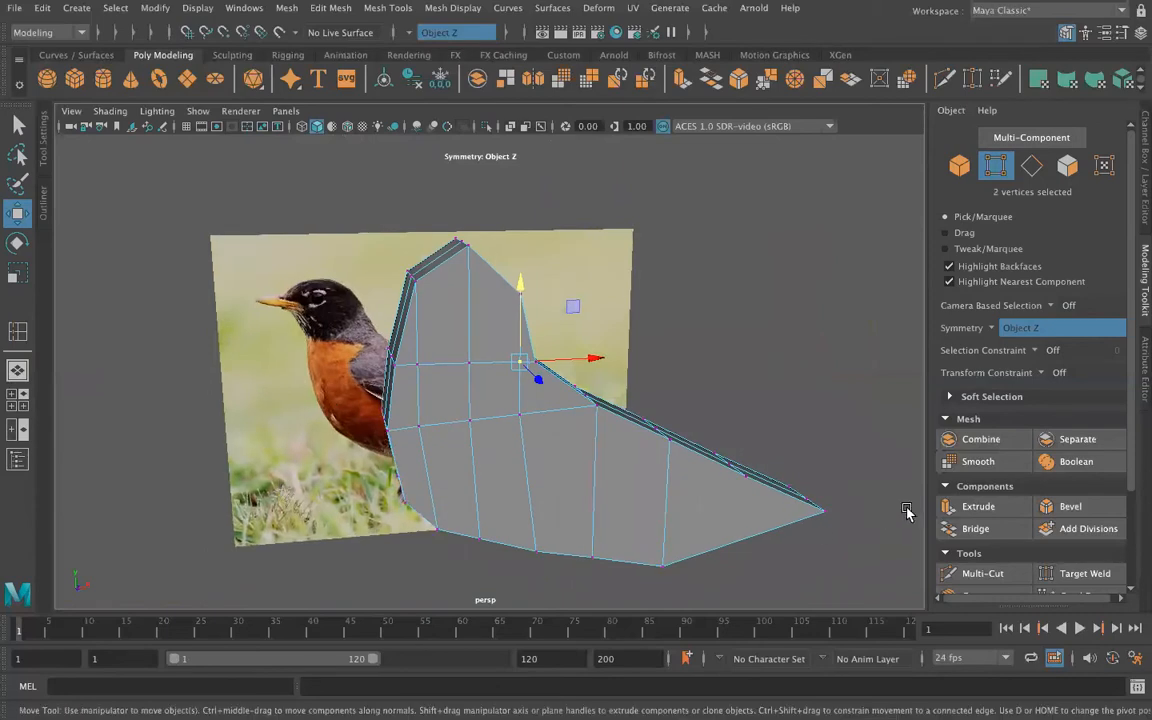
{"action": "left_click", "coordinate": [1085, 573]}
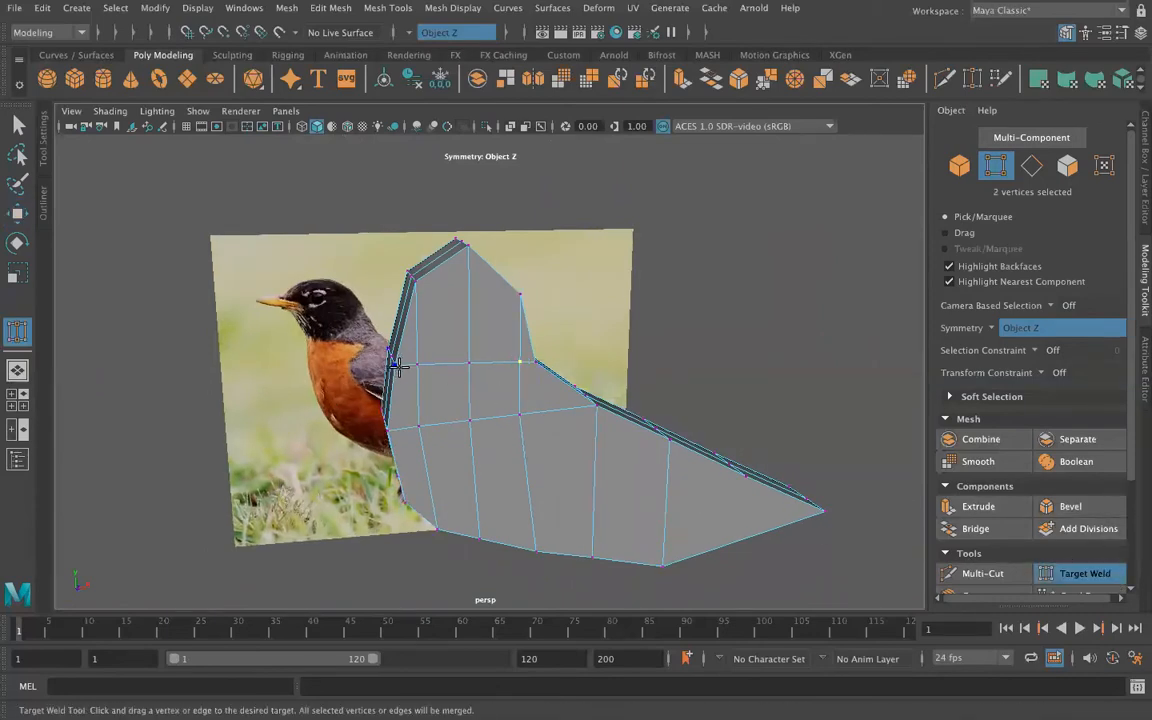
{"action": "left_click_drag", "start_coordinate": [397, 366], "coordinate": [419, 367]}
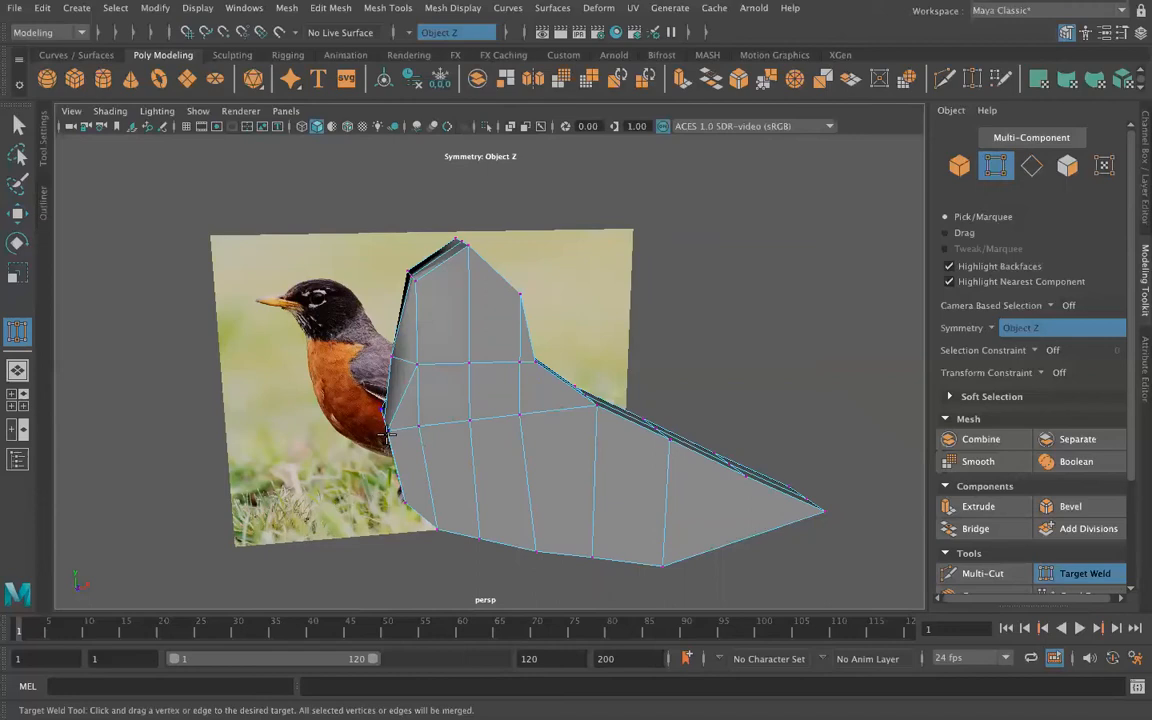
{"action": "left_click_drag", "start_coordinate": [365, 550], "coordinate": [443, 462], "text": "alt"}
{"action": "left_click_drag", "start_coordinate": [445, 548], "coordinate": [438, 585], "text": "alt"}
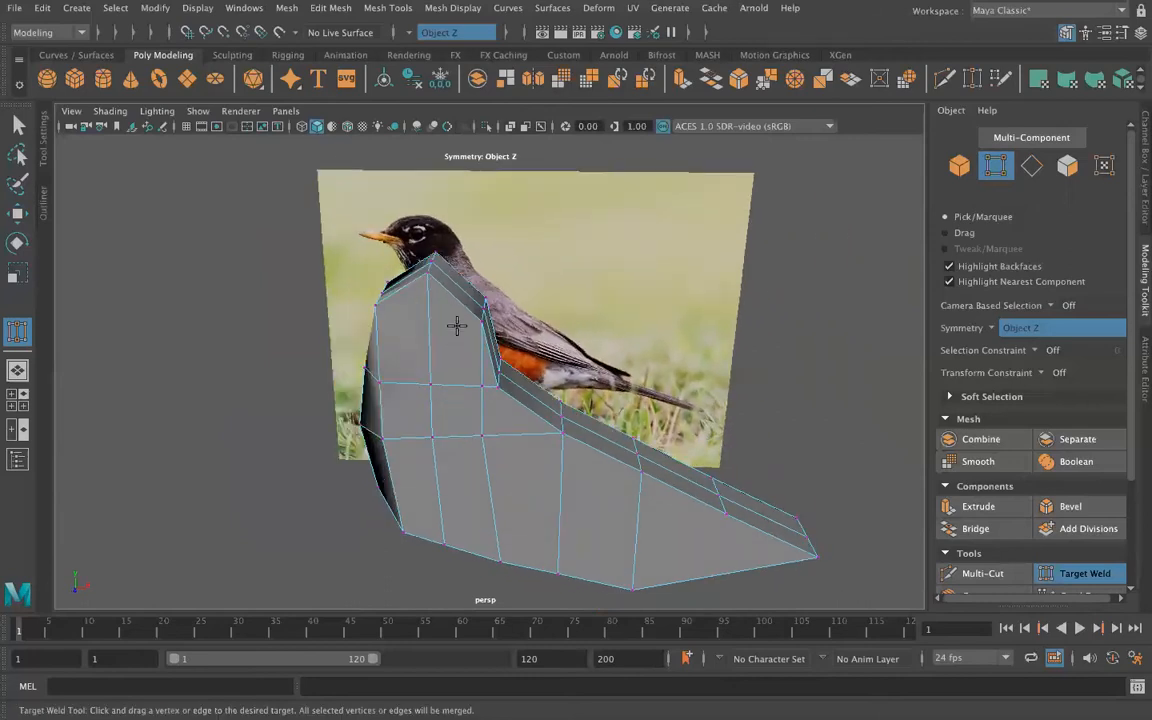
{"action": "left_click_drag", "start_coordinate": [262, 519], "coordinate": [318, 506], "text": "alt"}
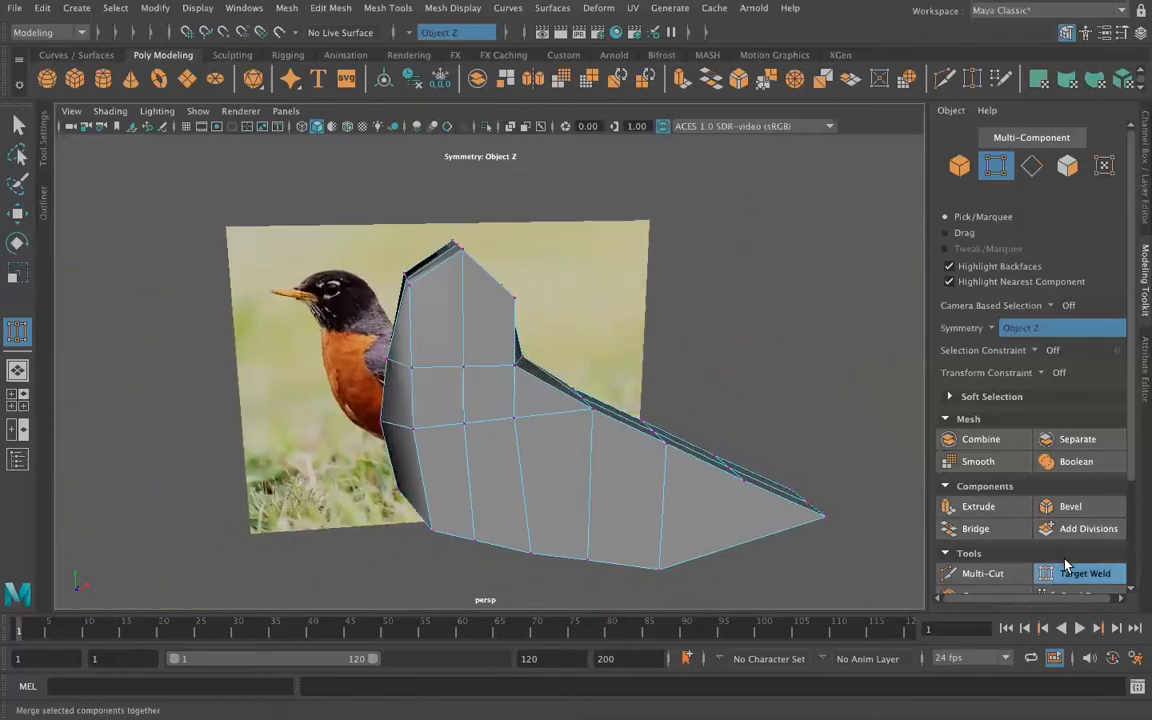
Step: Insert a horizontal edge loop around the head above the neck and leave the tool
{"action": "left_click", "coordinate": [326, 9]}
{"action": "mouse_move", "coordinate": [370, 10]}
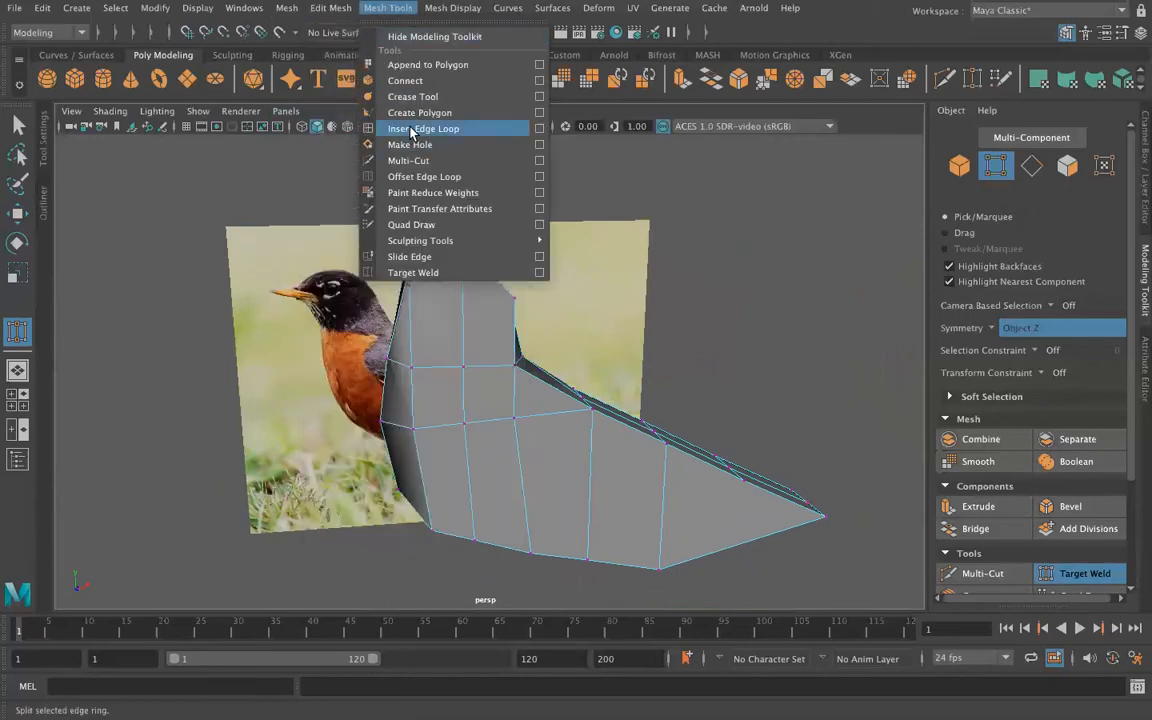
{"action": "left_click", "coordinate": [422, 134]}
{"action": "left_click", "coordinate": [414, 322]}
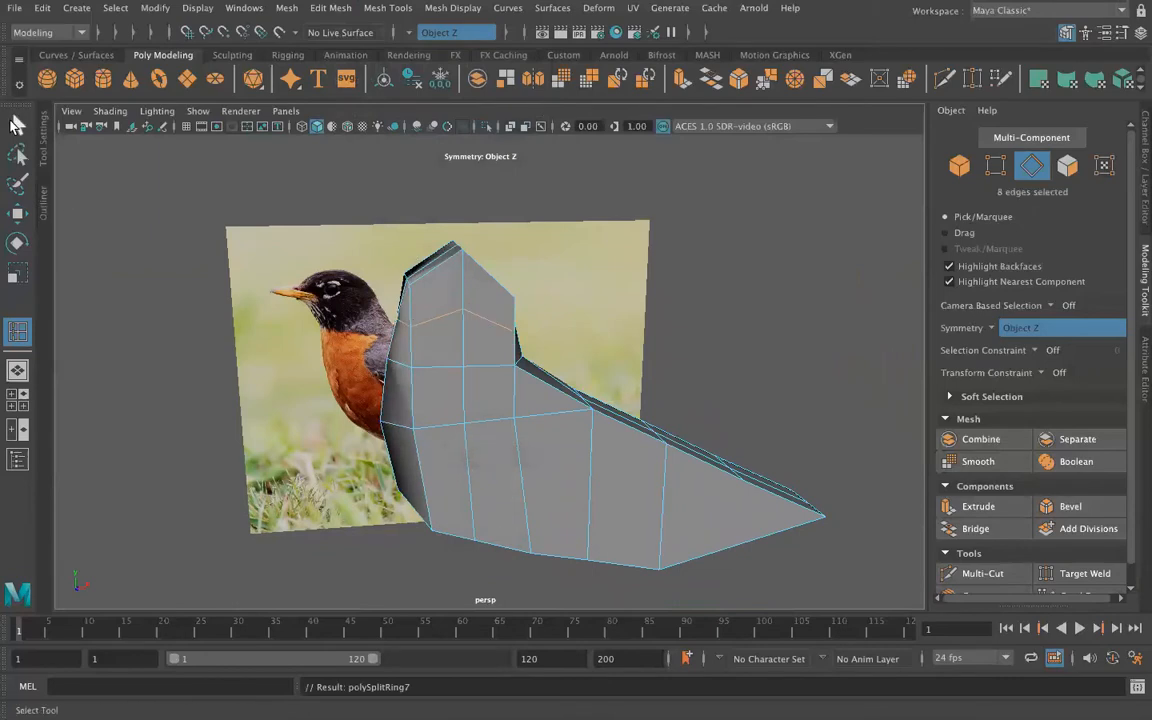
{"action": "right_click_drag", "start_coordinate": [440, 265], "coordinate": [372, 258]}
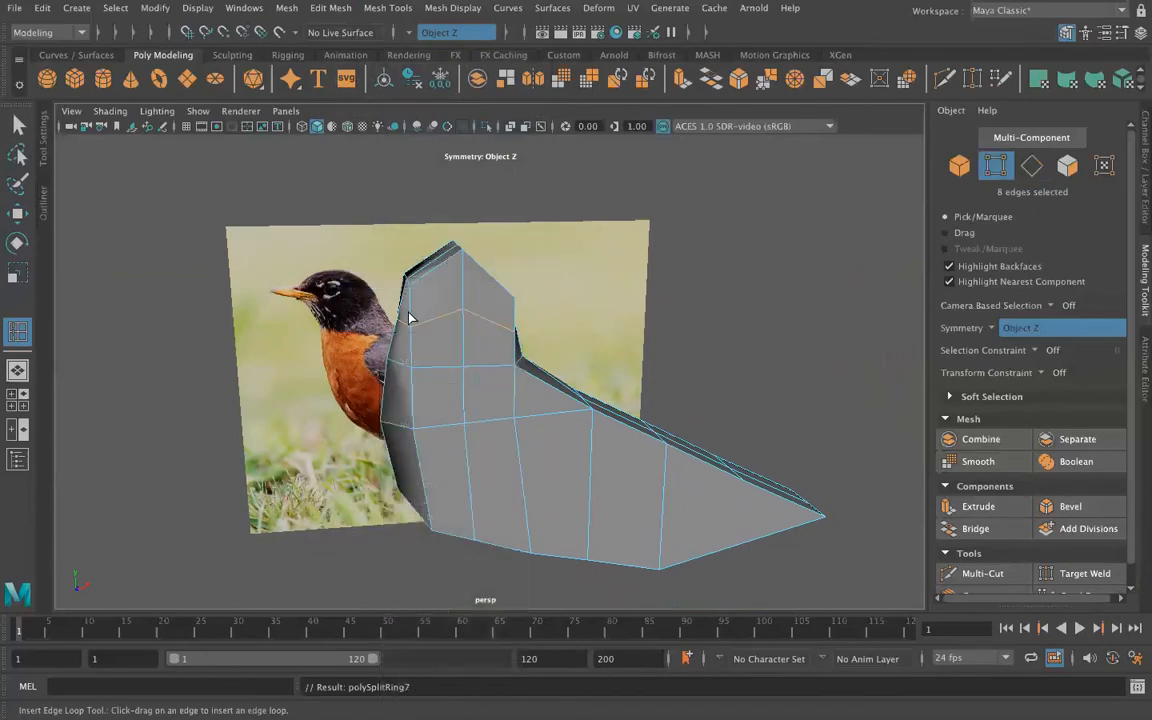
{"action": "left_click", "coordinate": [400, 322]}
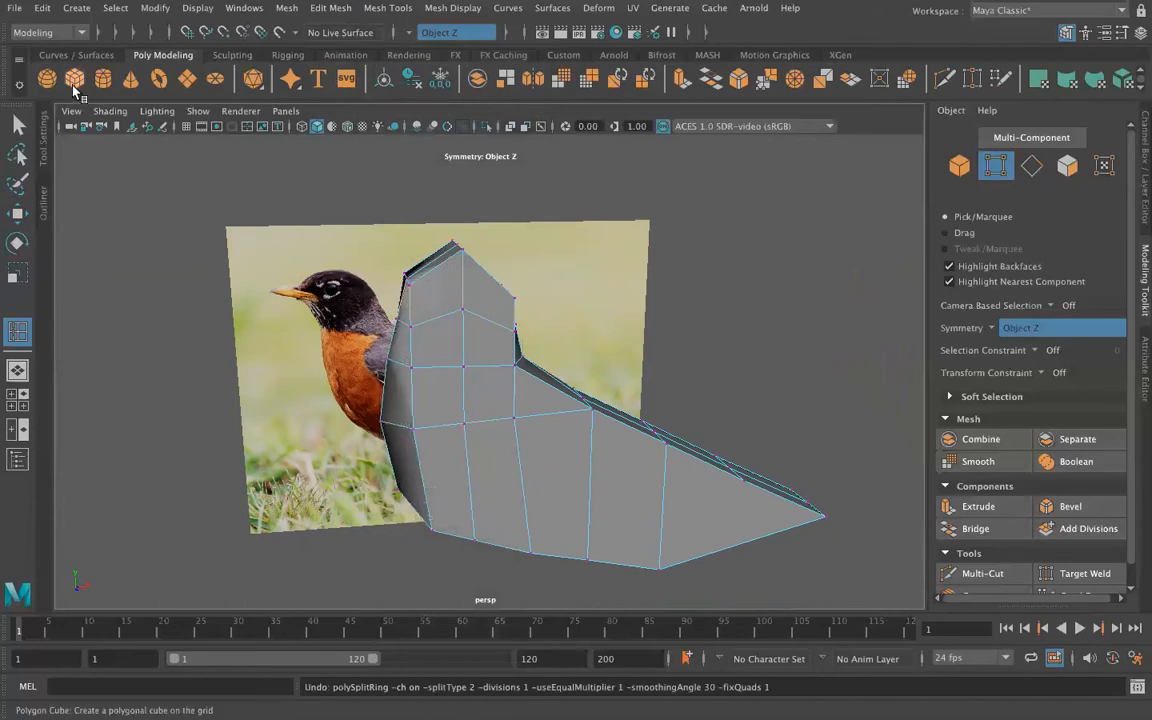
{"action": "key", "text": "q"}
Step: Pull the center front vertex of the new head loop forward along X to form the beak
{"action": "left_click", "coordinate": [411, 366]}
{"action": "left_click_drag", "start_coordinate": [411, 366], "coordinate": [467, 401], "text": "alt"}
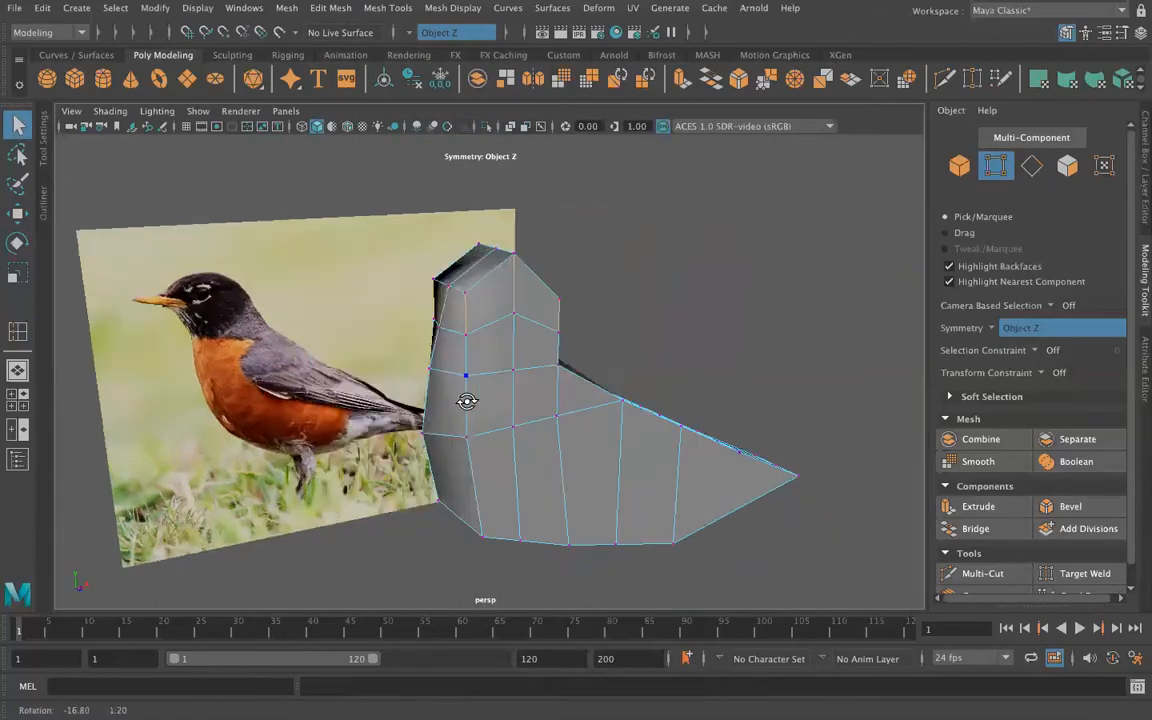
{"action": "left_click", "coordinate": [437, 327]}
{"action": "key", "text": "w"}
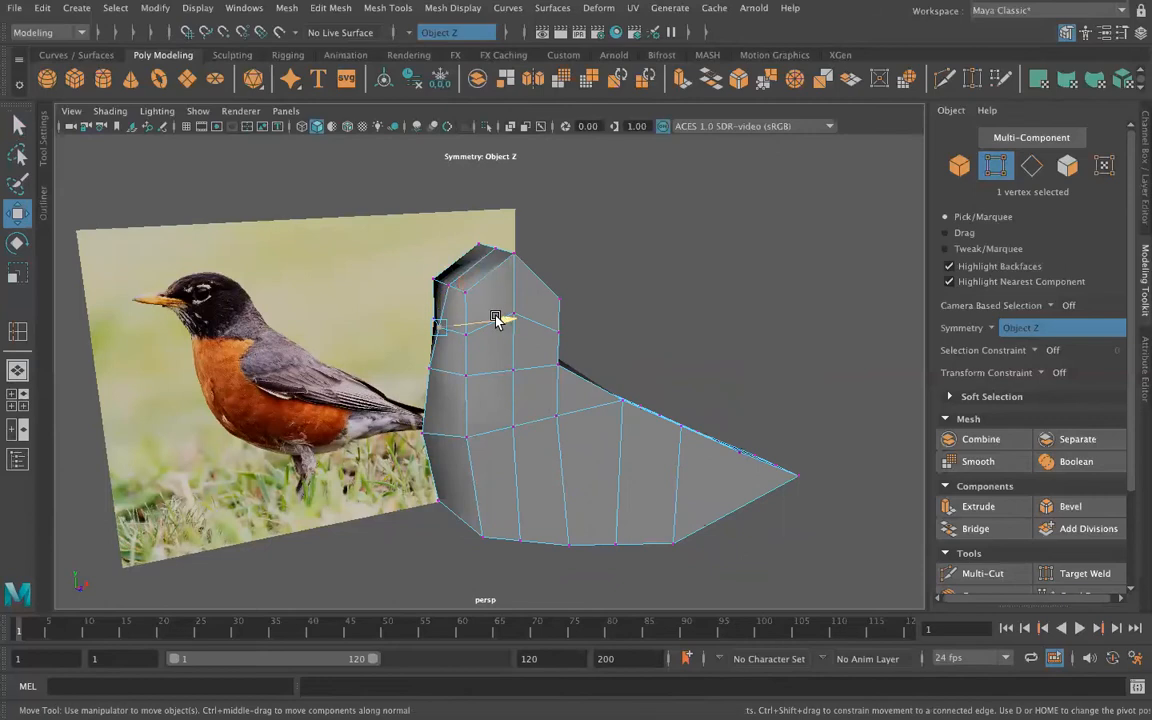
{"action": "left_click_drag", "start_coordinate": [500, 320], "coordinate": [458, 322]}
{"action": "left_click_drag", "start_coordinate": [458, 468], "coordinate": [442, 440], "text": "alt"}
{"action": "left_click_drag", "start_coordinate": [437, 314], "coordinate": [415, 316]}
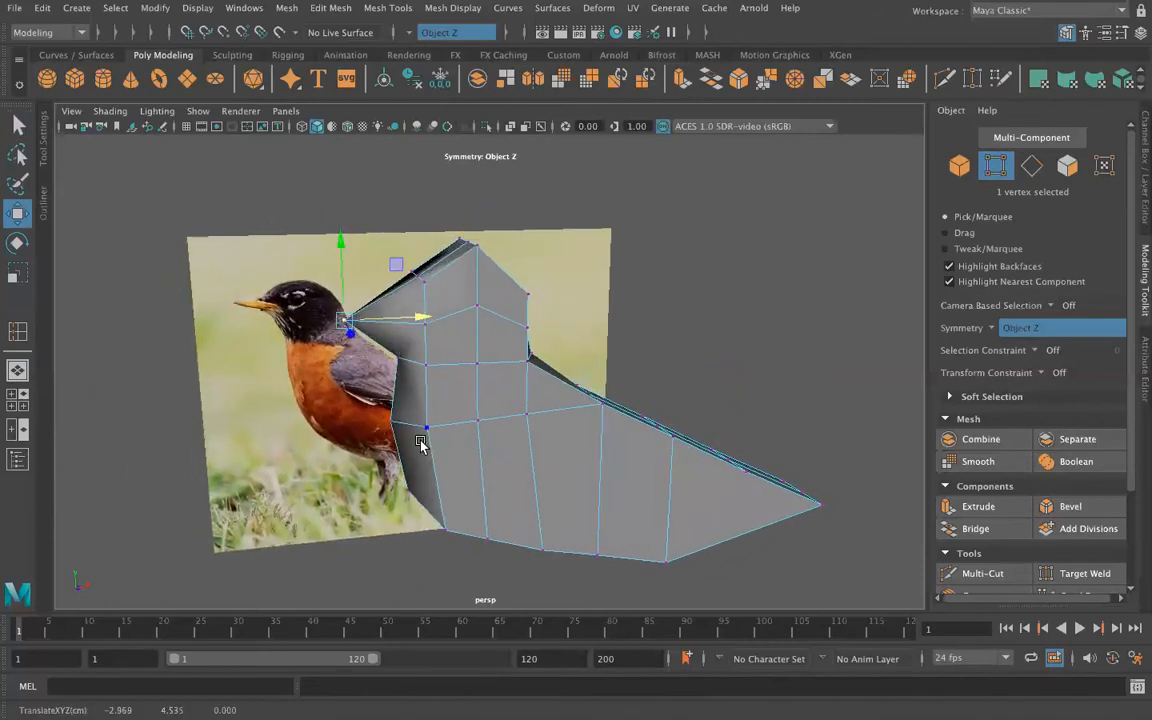
Step: Lower the head's upper side vertices along Y and move the upper rear side vertices headward to round the head
{"action": "left_click", "coordinate": [478, 315]}
{"action": "left_click_drag", "start_coordinate": [429, 384], "coordinate": [460, 306], "text": "alt"}
{"action": "left_click_drag", "start_coordinate": [455, 248], "coordinate": [456, 267]}
{"action": "left_click_drag", "start_coordinate": [514, 403], "coordinate": [478, 432], "text": "alt"}
{"action": "left_click", "coordinate": [437, 287]}
{"action": "middle_click_drag", "start_coordinate": [421, 196], "coordinate": [423, 209]}
{"action": "left_click_drag", "start_coordinate": [565, 323], "coordinate": [545, 322]}
{"action": "left_click_drag", "start_coordinate": [447, 409], "coordinate": [476, 327], "text": "alt"}
Step: Lower the middle and front side vertices of the neck row along Y
{"action": "left_click_drag", "start_coordinate": [484, 250], "coordinate": [417, 418], "text": "alt"}
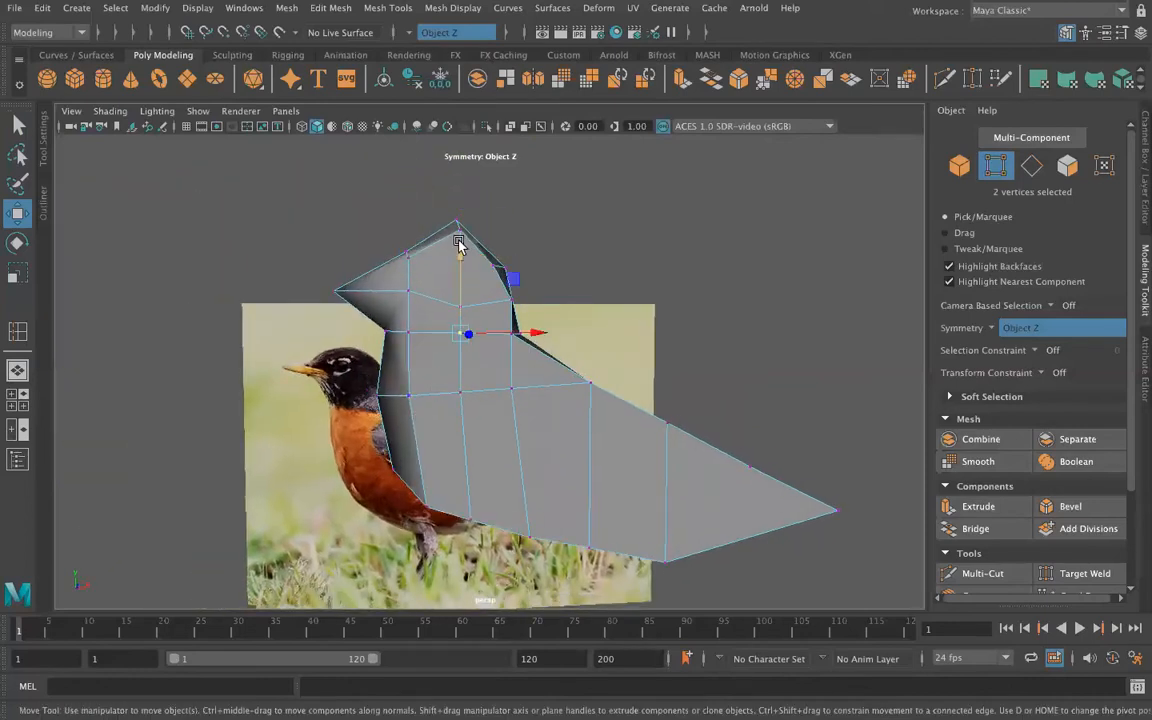
{"action": "left_click_drag", "start_coordinate": [460, 265], "coordinate": [501, 325], "text": "alt"}
{"action": "left_click", "coordinate": [499, 325]}
{"action": "middle_click_drag", "start_coordinate": [499, 255], "coordinate": [495, 268]}
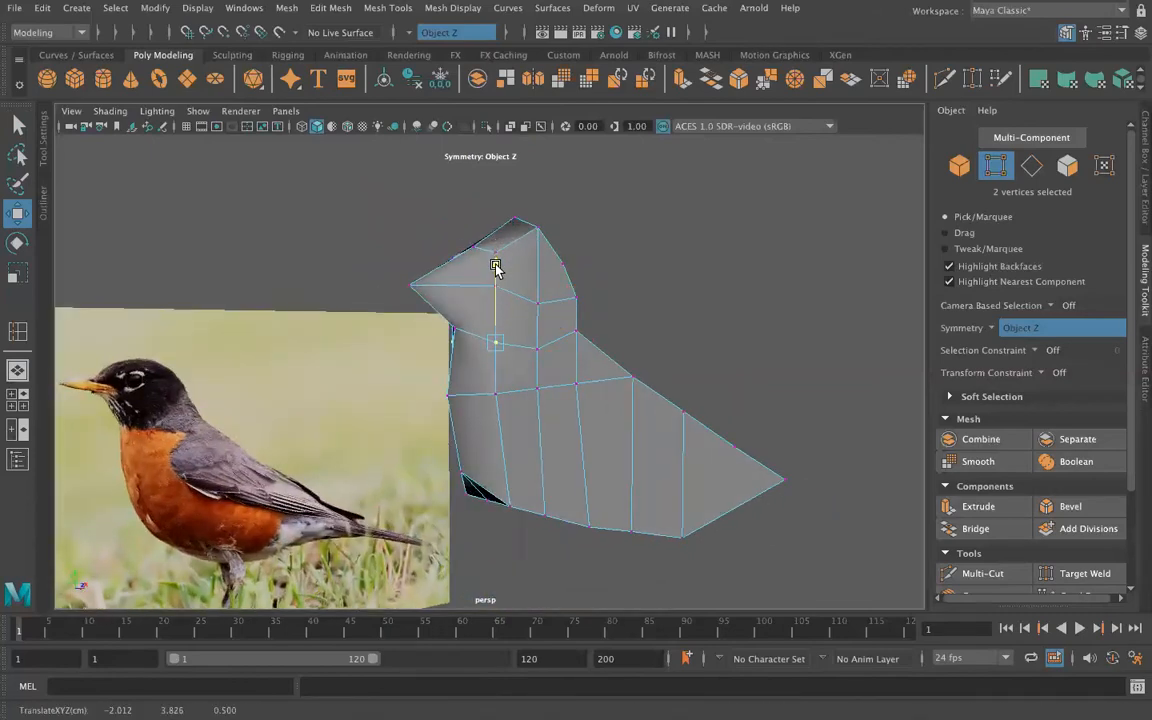
Step: Select the middle side vertices of the neck and breast rows and move them outward along Z to widen the body
{"action": "left_click_drag", "start_coordinate": [497, 268], "coordinate": [678, 391], "text": "alt"}
{"action": "left_click_drag", "start_coordinate": [637, 458], "coordinate": [533, 383], "text": "alt"}
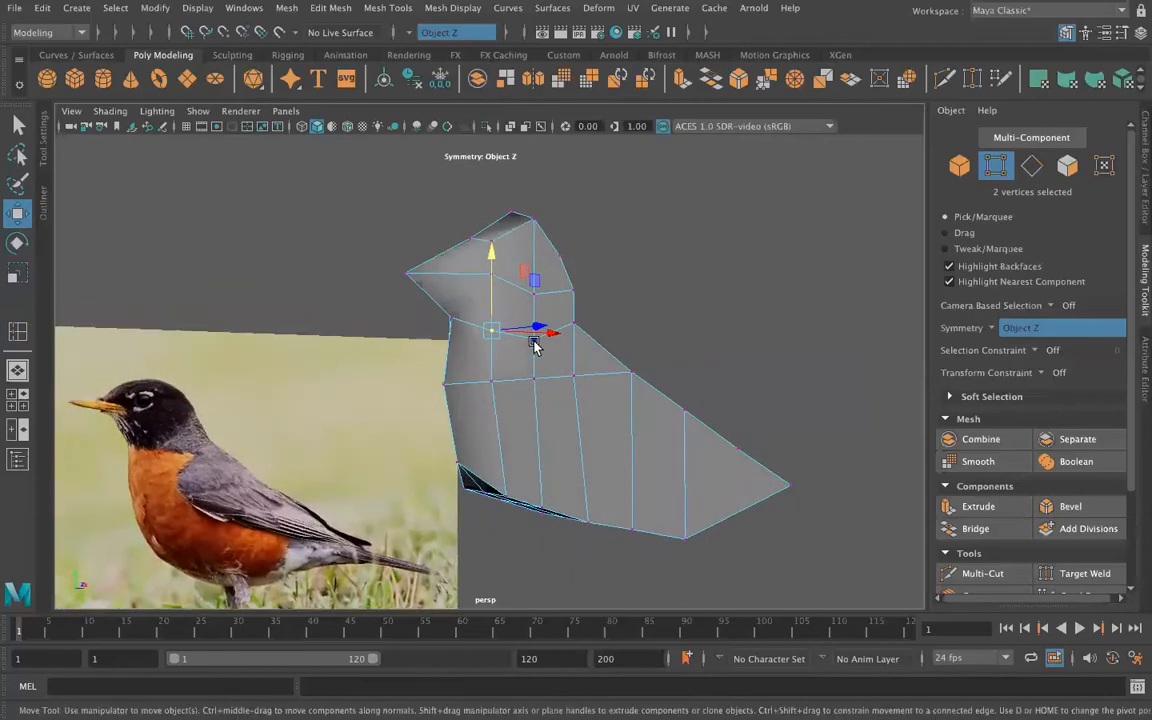
{"action": "left_click", "coordinate": [534, 342]}
{"action": "left_click", "coordinate": [540, 386], "text": "shift"}
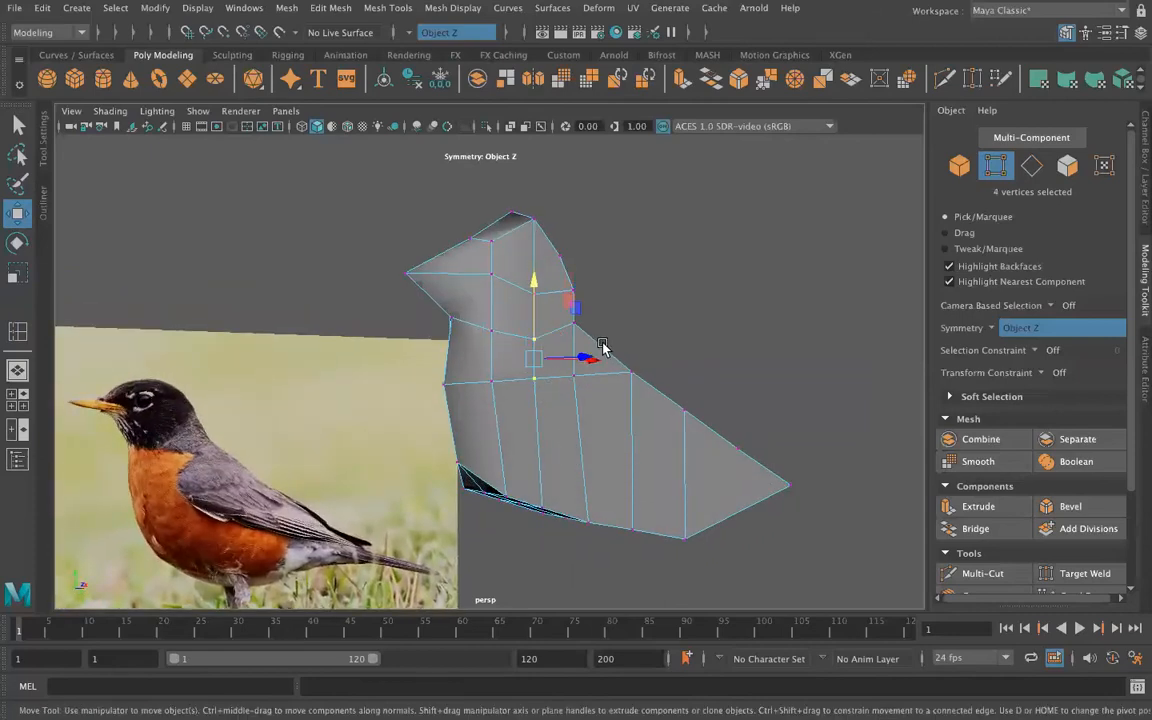
{"action": "left_click_drag", "start_coordinate": [594, 382], "coordinate": [652, 428], "text": "alt"}
{"action": "left_click_drag", "start_coordinate": [671, 379], "coordinate": [686, 382]}
Step: Reposition the front and middle side vertices of the head just above the neck to round the head
{"action": "left_click_drag", "start_coordinate": [511, 479], "coordinate": [258, 484], "text": "alt"}
{"action": "left_click_drag", "start_coordinate": [251, 382], "coordinate": [331, 370]}
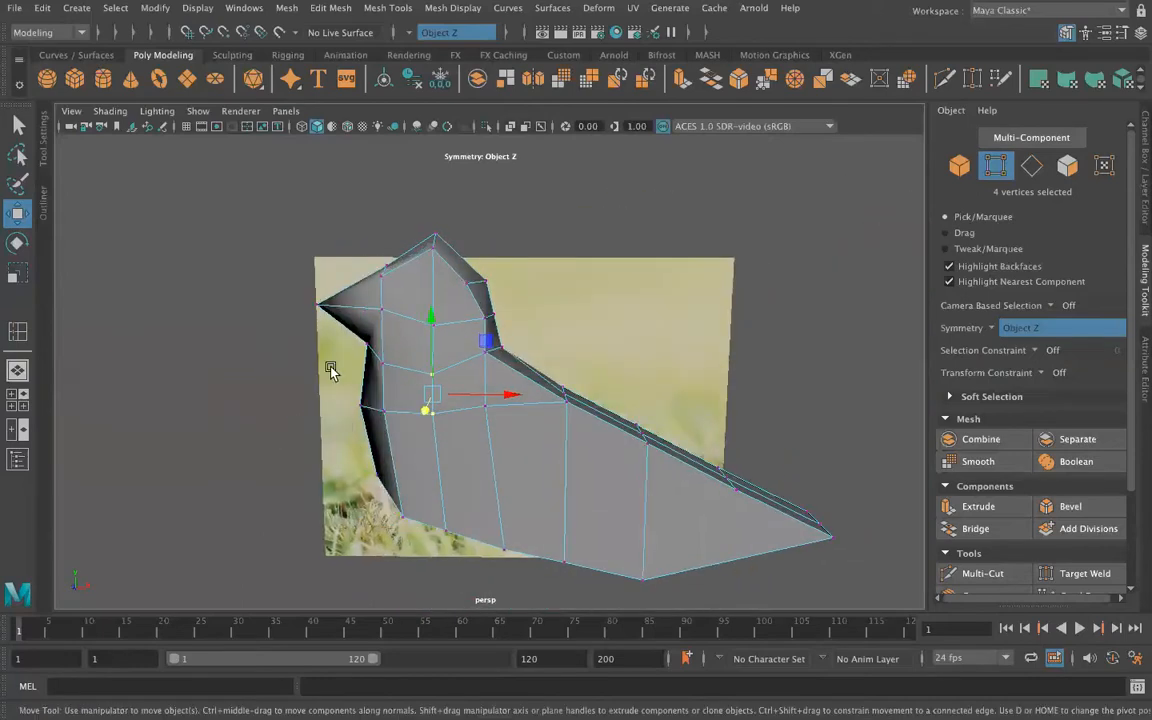
{"action": "left_click", "coordinate": [394, 319]}
{"action": "left_click", "coordinate": [441, 325]}
{"action": "left_click_drag", "start_coordinate": [376, 484], "coordinate": [255, 490], "text": "alt"}
{"action": "left_click_drag", "start_coordinate": [291, 368], "coordinate": [858, 496], "text": "alt"}
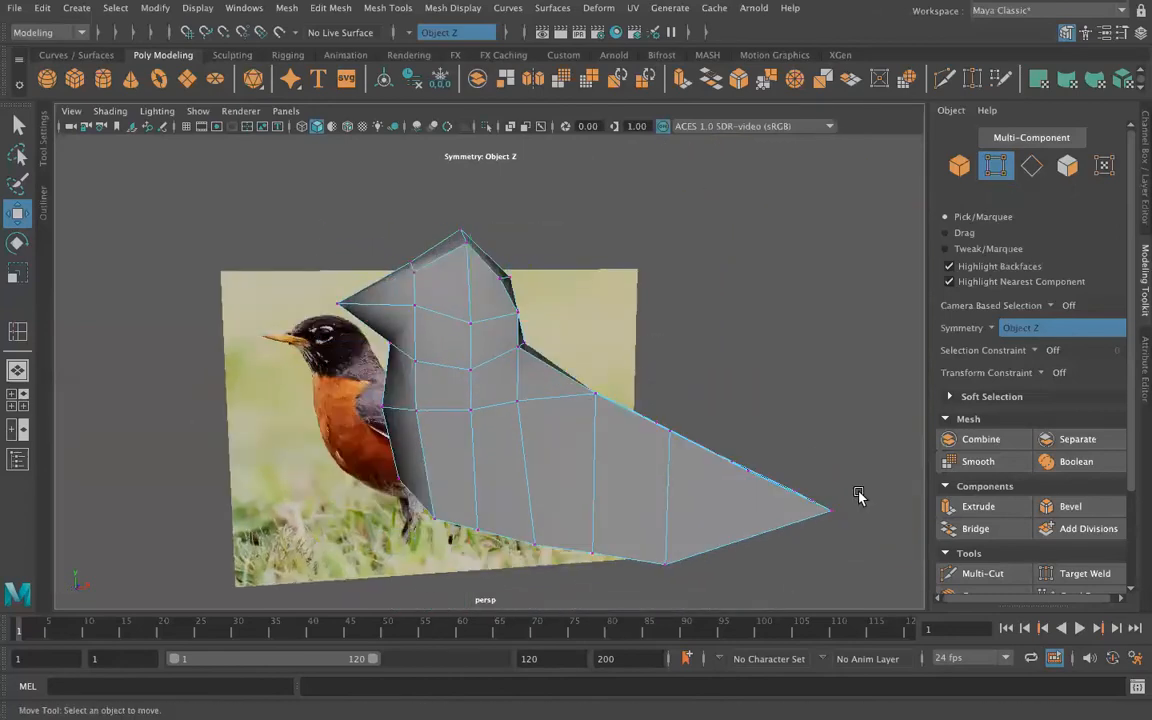
Step: Multi-Cut a line across the side of the upper head from the rear vertex to the front vertex
{"action": "left_click", "coordinate": [972, 573]}
{"action": "left_click", "coordinate": [500, 281]}
{"action": "left_click", "coordinate": [416, 274]}
{"action": "key", "text": "Return"}
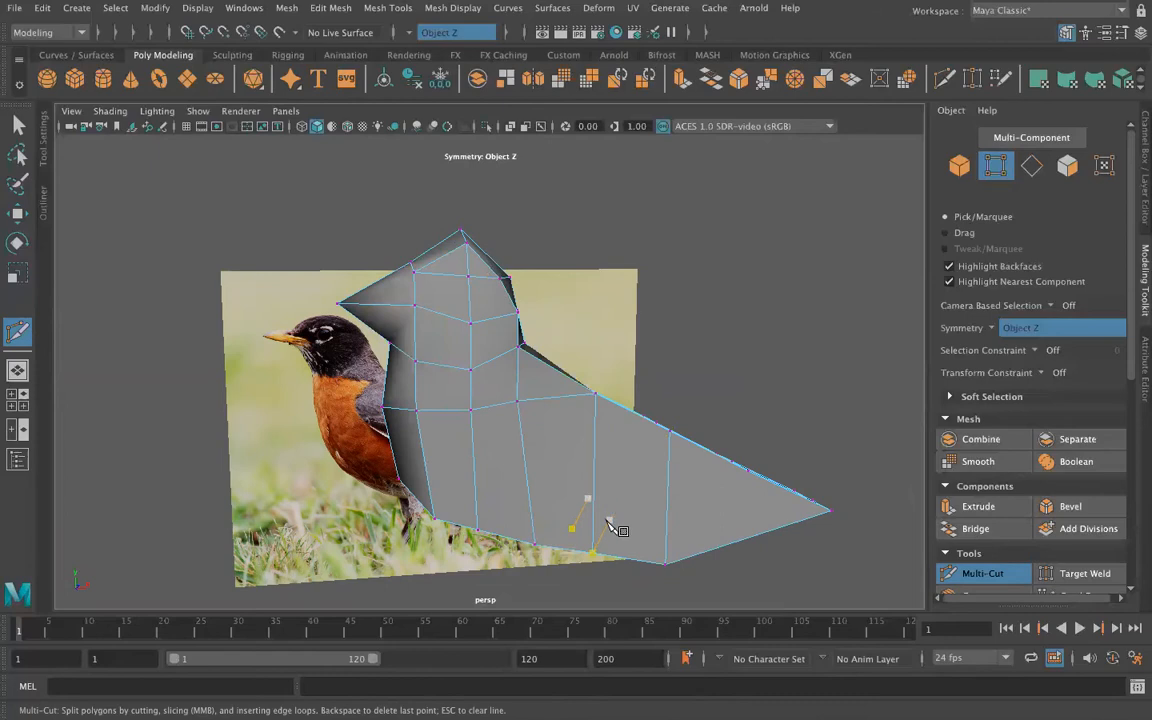
Step: Multi-Cut edges around the beak base, joining the side head vertex to the centre vertices of the forehead and throat
{"action": "left_click_drag", "start_coordinate": [411, 375], "coordinate": [563, 338], "text": "alt"}
{"action": "left_click", "coordinate": [566, 330]}
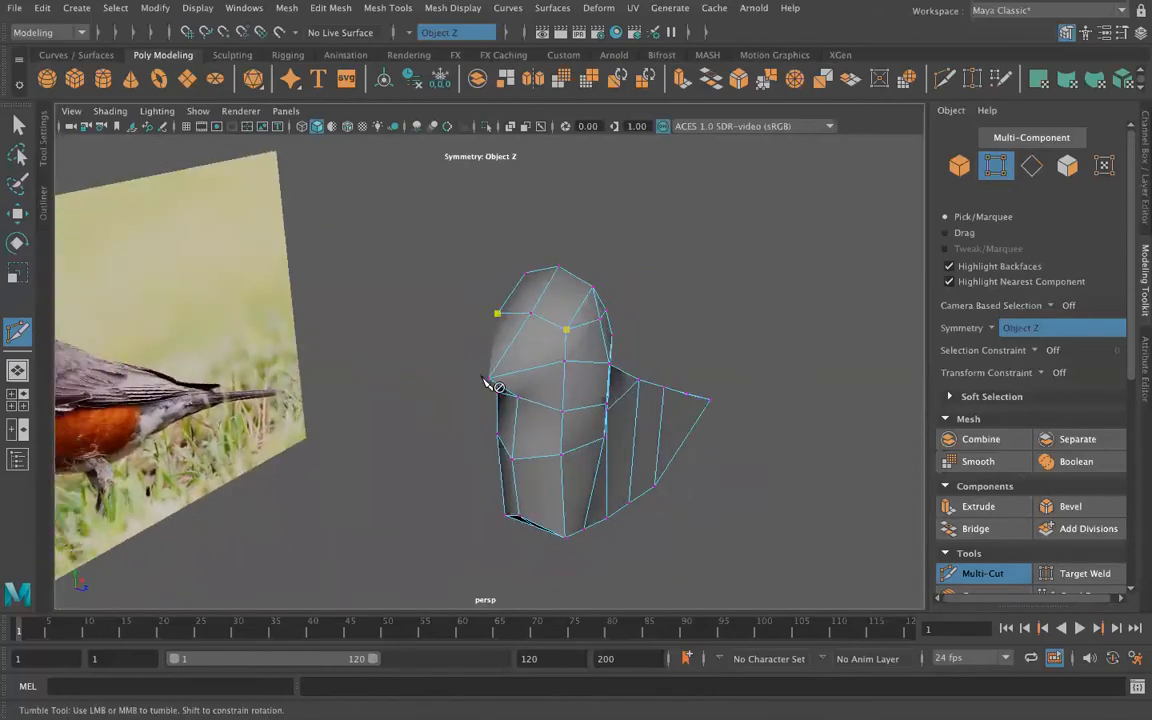
{"action": "right_click", "coordinate": [489, 384]}
{"action": "left_click_drag", "start_coordinate": [420, 483], "coordinate": [430, 443], "text": "alt"}
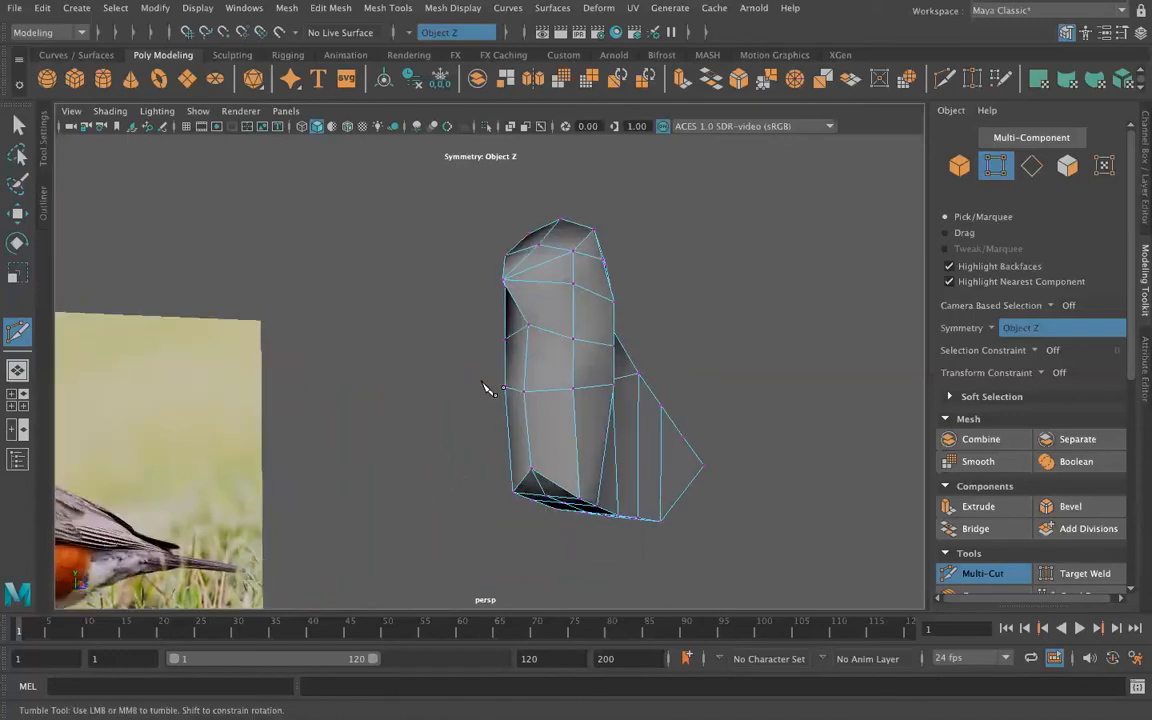
{"action": "left_click", "coordinate": [573, 288]}
{"action": "right_click", "coordinate": [480, 363]}
{"action": "left_click_drag", "start_coordinate": [490, 397], "coordinate": [508, 290], "text": "alt"}
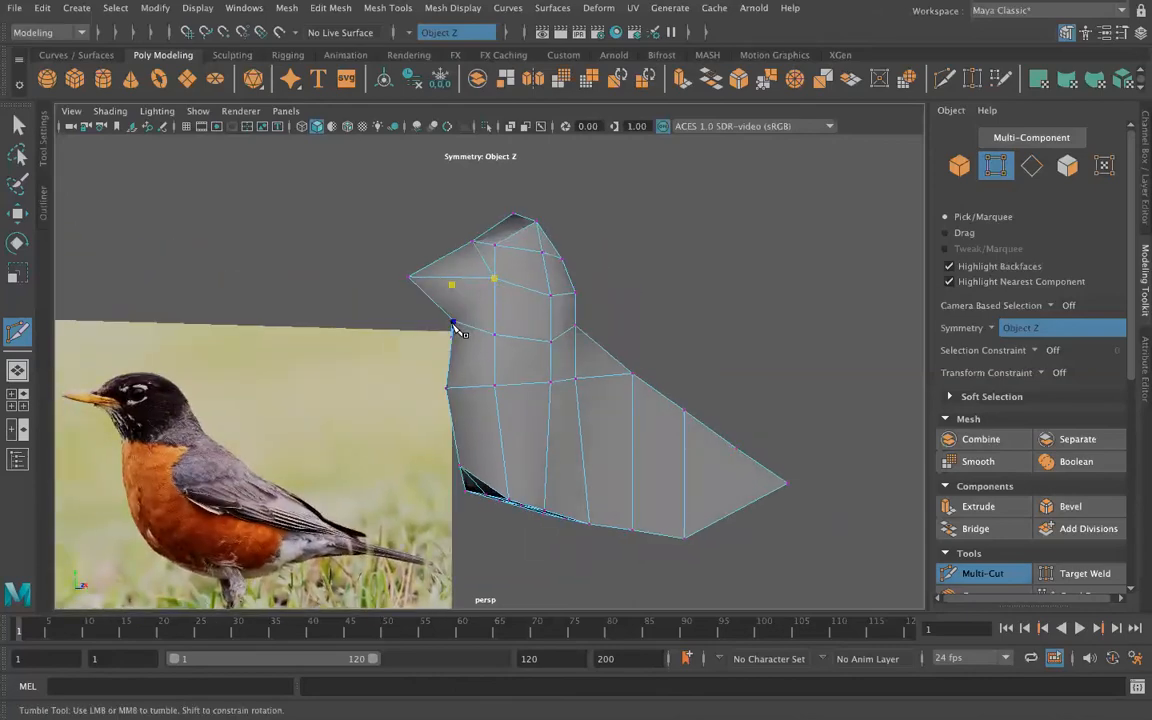
{"action": "left_click_drag", "start_coordinate": [310, 422], "coordinate": [188, 470], "text": "alt"}
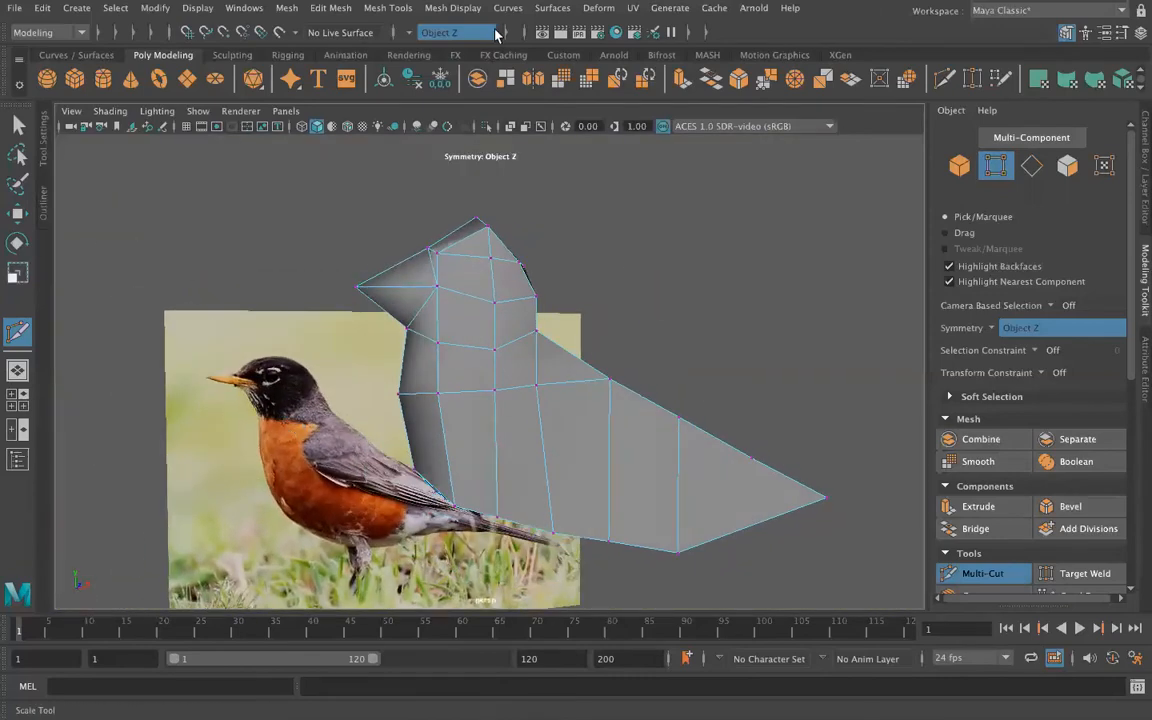
Step: Multi-Cut a line across the middle of the beak from its underside through the side edge to its top
{"action": "left_click", "coordinate": [403, 288]}
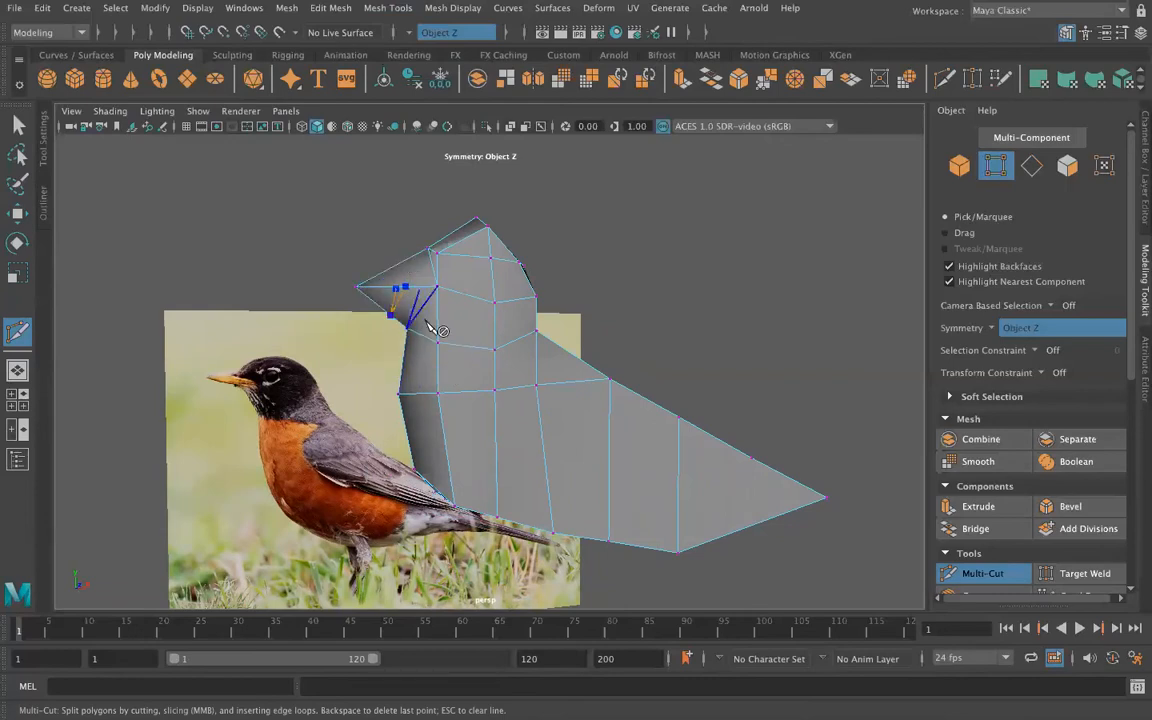
{"action": "key", "text": "Return"}
{"action": "left_click", "coordinate": [405, 288]}
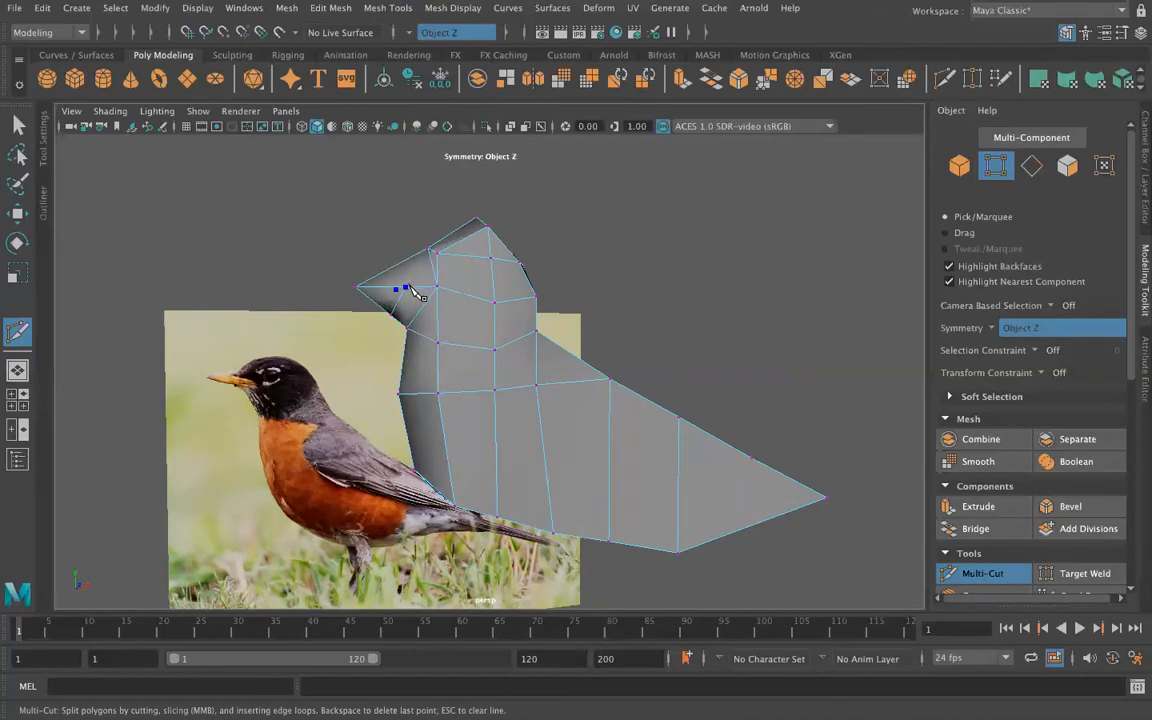
{"action": "left_click", "coordinate": [397, 265]}
{"action": "key", "text": "Return"}
Step: Move the forehead vertex above the beak slightly forward along X
{"action": "left_click", "coordinate": [18, 125]}
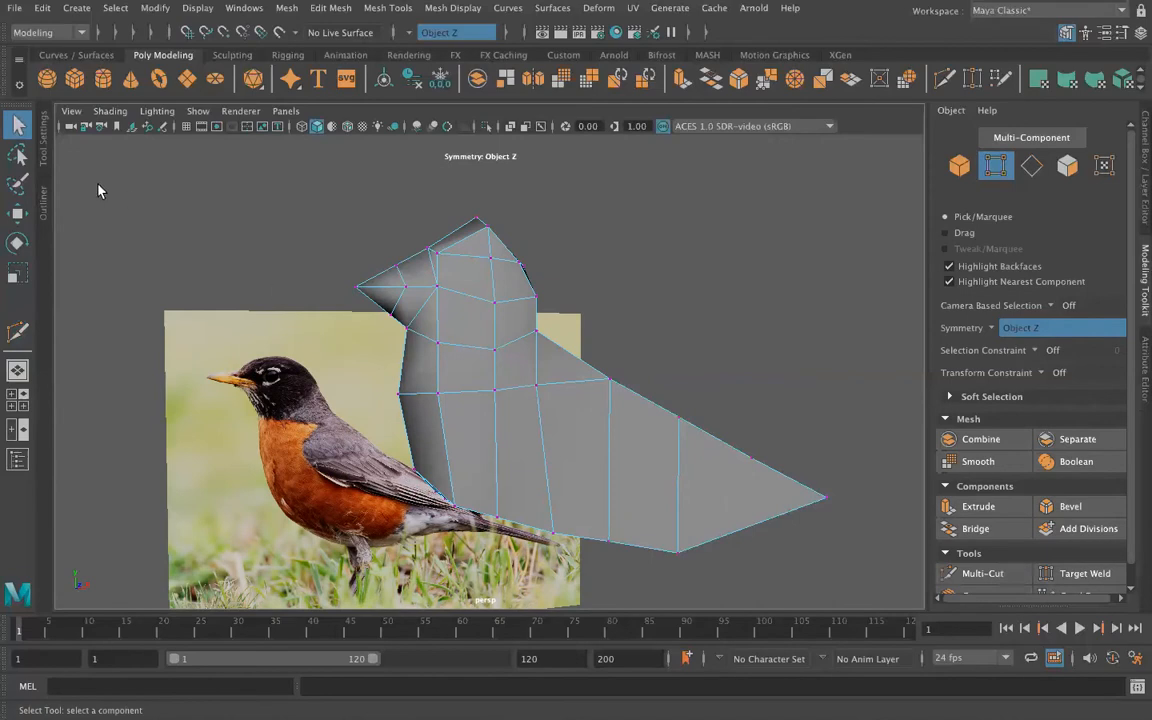
{"action": "right_click_drag", "start_coordinate": [434, 263], "coordinate": [380, 266]}
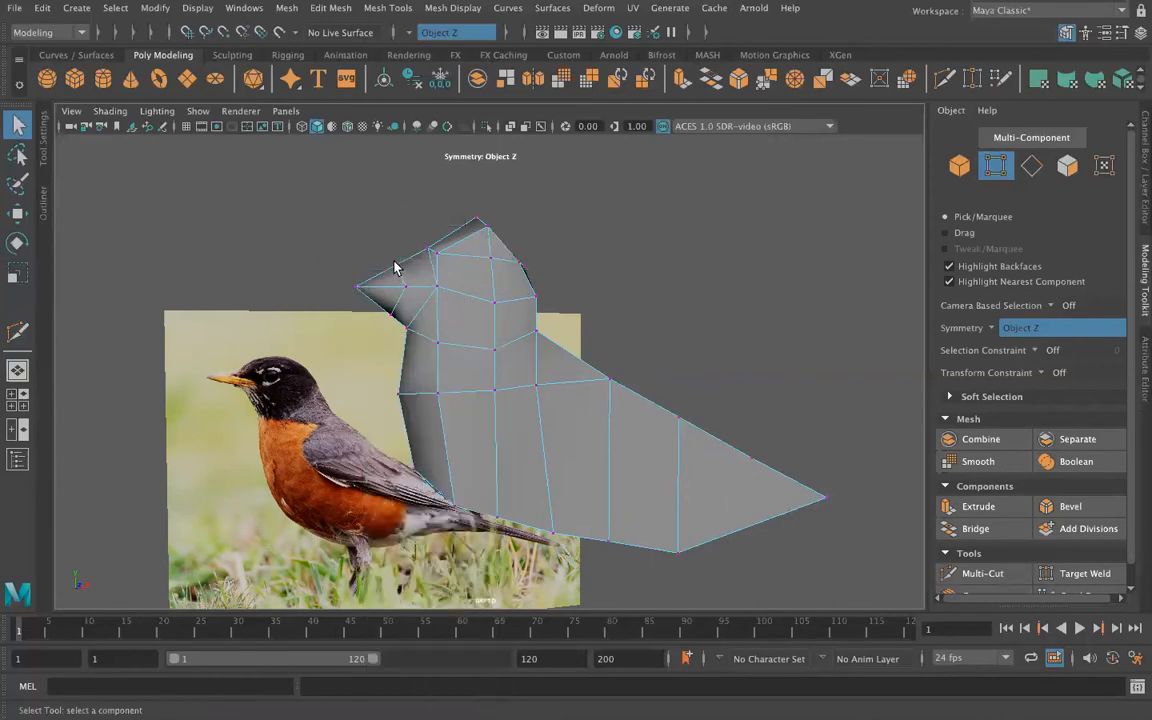
{"action": "key", "text": "w"}
{"action": "left_click_drag", "start_coordinate": [499, 251], "coordinate": [483, 250]}
{"action": "left_click_drag", "start_coordinate": [443, 331], "coordinate": [432, 388], "text": "alt"}
Step: Lower the centre and side vertices of the crown along Y, and shift the forehead vertex slightly down and back
{"action": "left_click", "coordinate": [479, 274]}
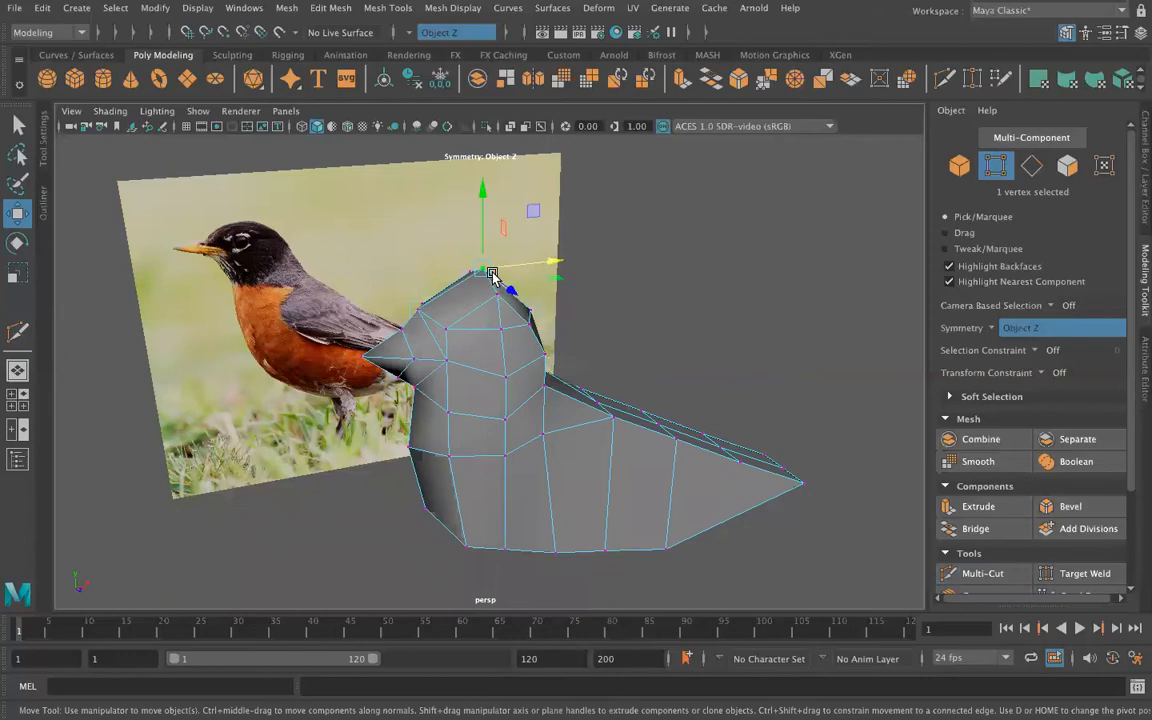
{"action": "middle_click_drag", "start_coordinate": [481, 193], "coordinate": [483, 203]}
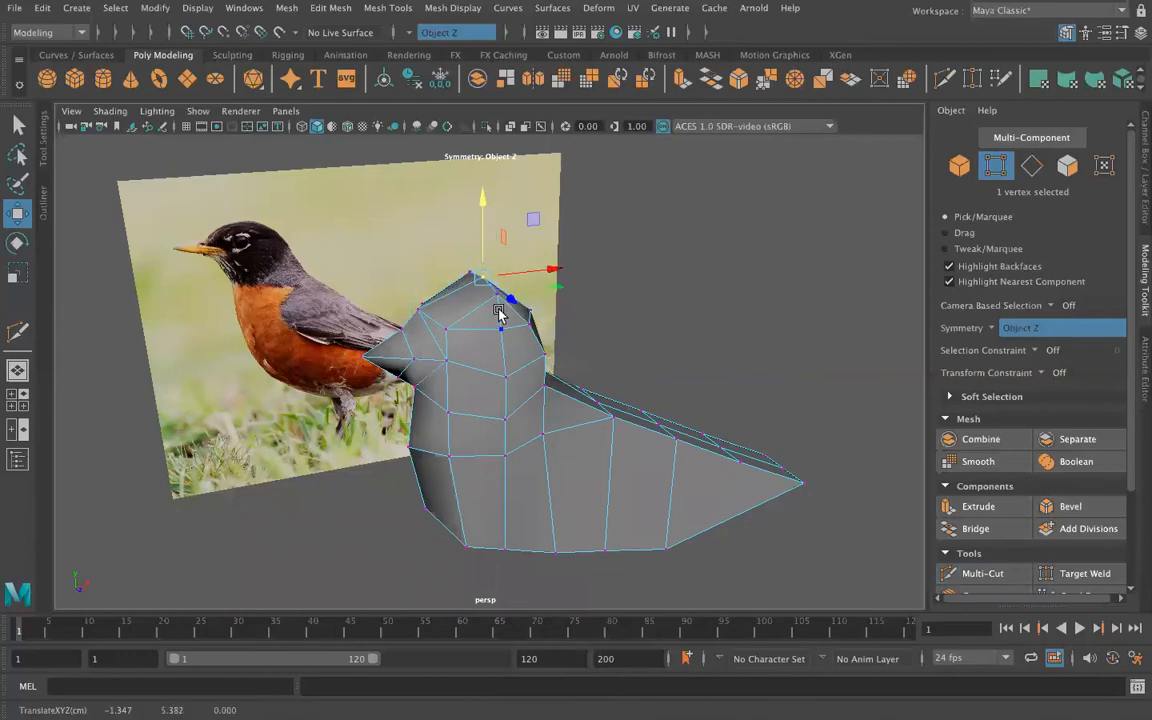
{"action": "left_click", "coordinate": [497, 299]}
{"action": "left_click_drag", "start_coordinate": [496, 218], "coordinate": [495, 229]}
{"action": "left_click", "coordinate": [419, 314]}
{"action": "left_click_drag", "start_coordinate": [413, 242], "coordinate": [419, 246]}
{"action": "left_click_drag", "start_coordinate": [498, 307], "coordinate": [505, 307]}
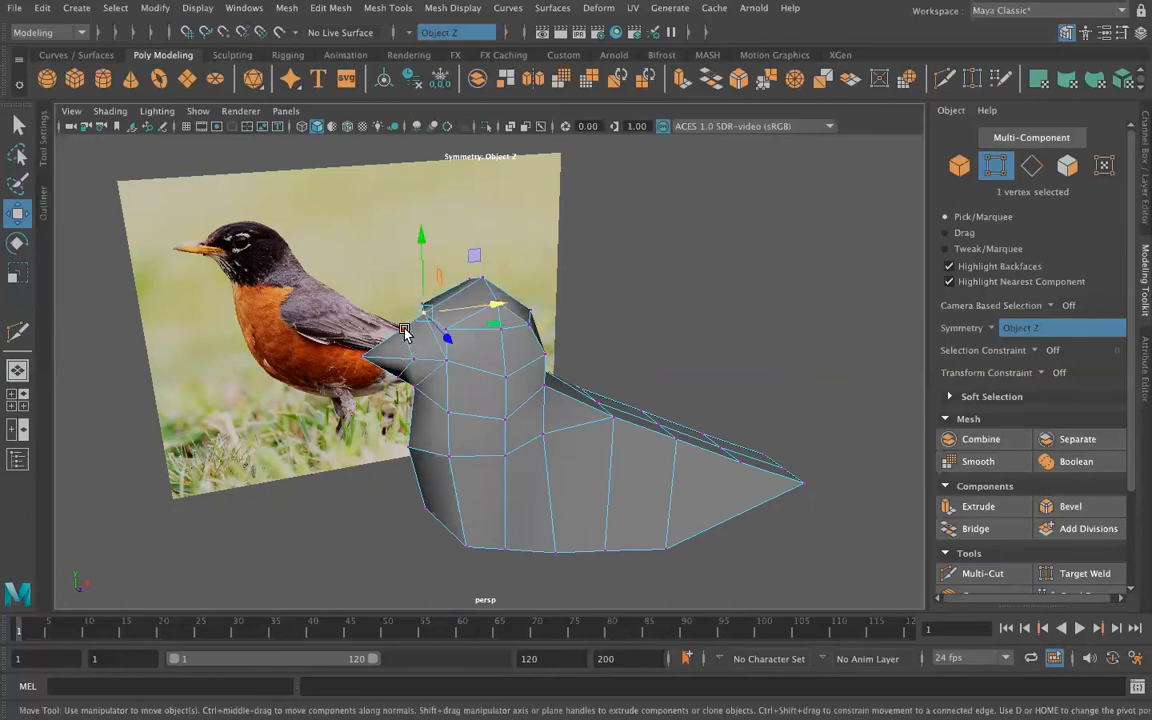
Step: Move the upper and lower mid-beak vertices closer together to slim the beak, and pull the beak tip forward along X
{"action": "left_click_drag", "start_coordinate": [396, 424], "coordinate": [391, 305], "text": "alt"}
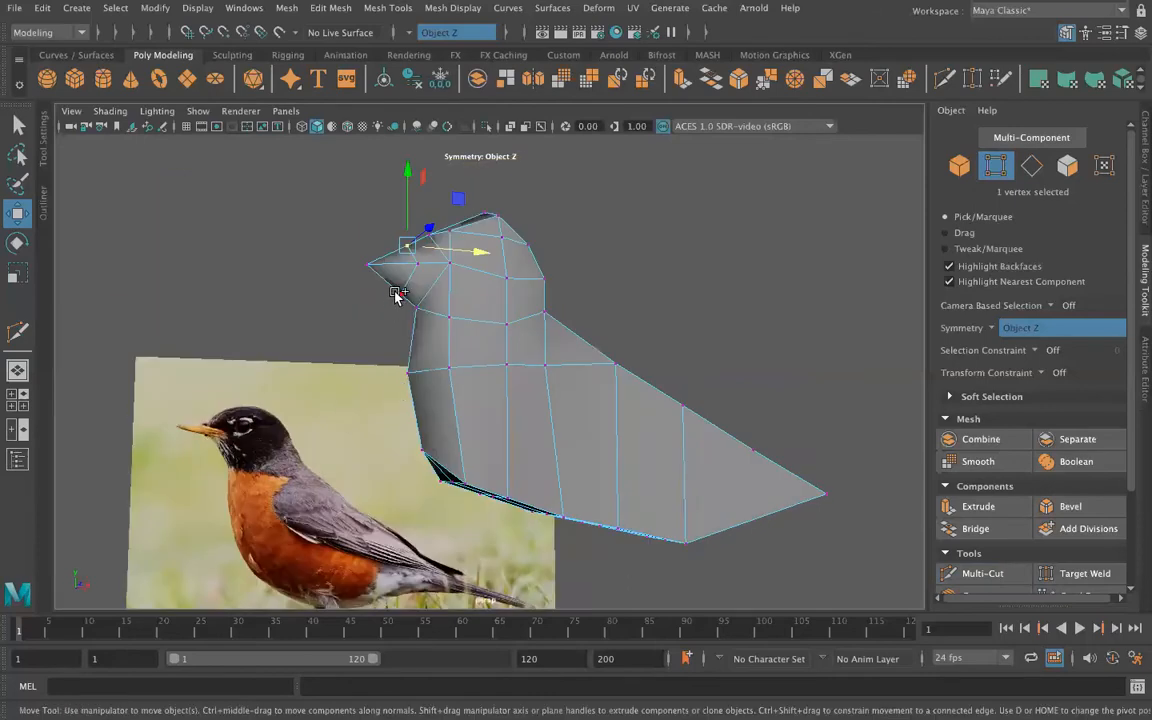
{"action": "left_click_drag", "start_coordinate": [395, 168], "coordinate": [404, 202]}
{"action": "left_click", "coordinate": [346, 328]}
{"action": "left_click", "coordinate": [375, 277]}
{"action": "left_click_drag", "start_coordinate": [439, 266], "coordinate": [428, 267]}
{"action": "left_click_drag", "start_coordinate": [347, 387], "coordinate": [290, 360], "text": "alt"}
{"action": "left_click", "coordinate": [668, 277]}
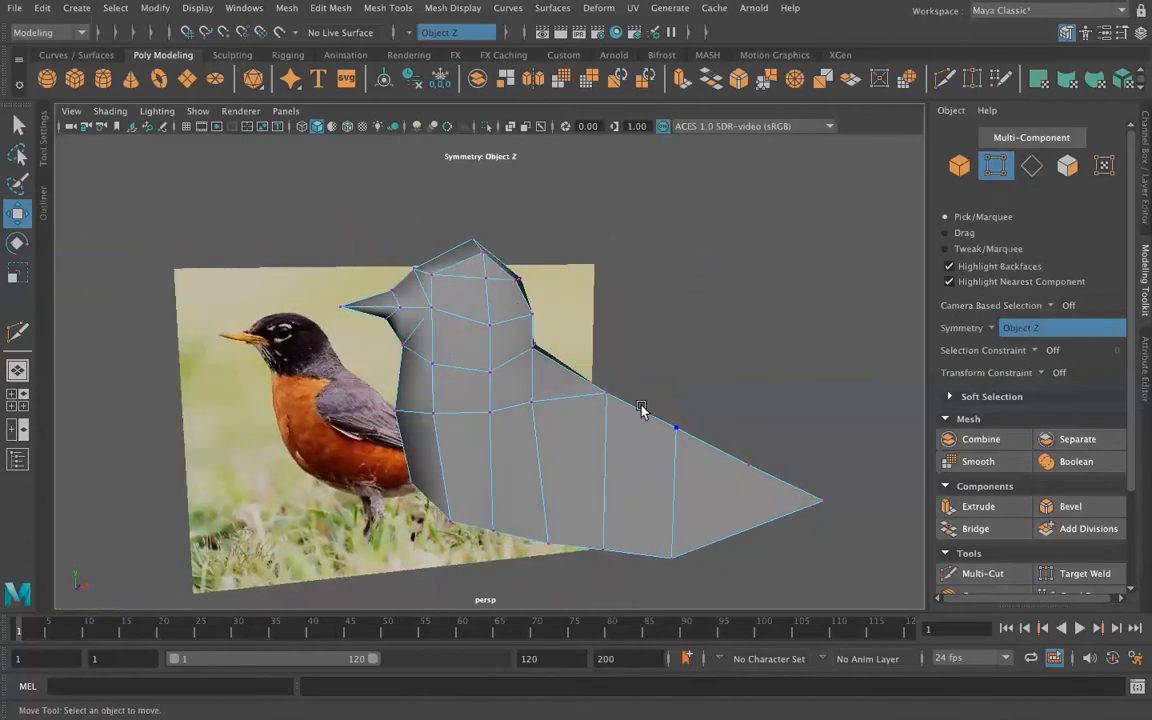
Step: Widen the back by moving its side vertices outward along Z, and narrow the tail base by moving its side vertices inward
{"action": "left_click_drag", "start_coordinate": [495, 399], "coordinate": [458, 393], "text": "alt"}
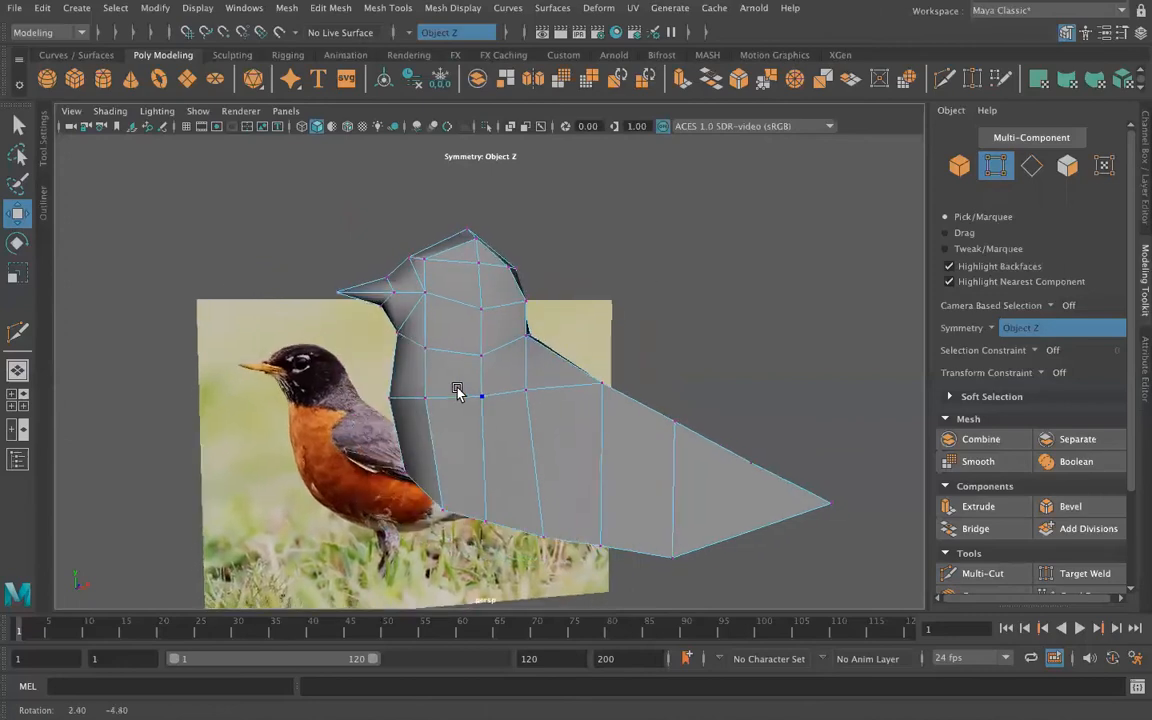
{"action": "left_click_drag", "start_coordinate": [666, 502], "coordinate": [432, 504], "text": "alt"}
{"action": "left_click", "coordinate": [398, 382]}
{"action": "left_click_drag", "start_coordinate": [333, 369], "coordinate": [258, 507]}
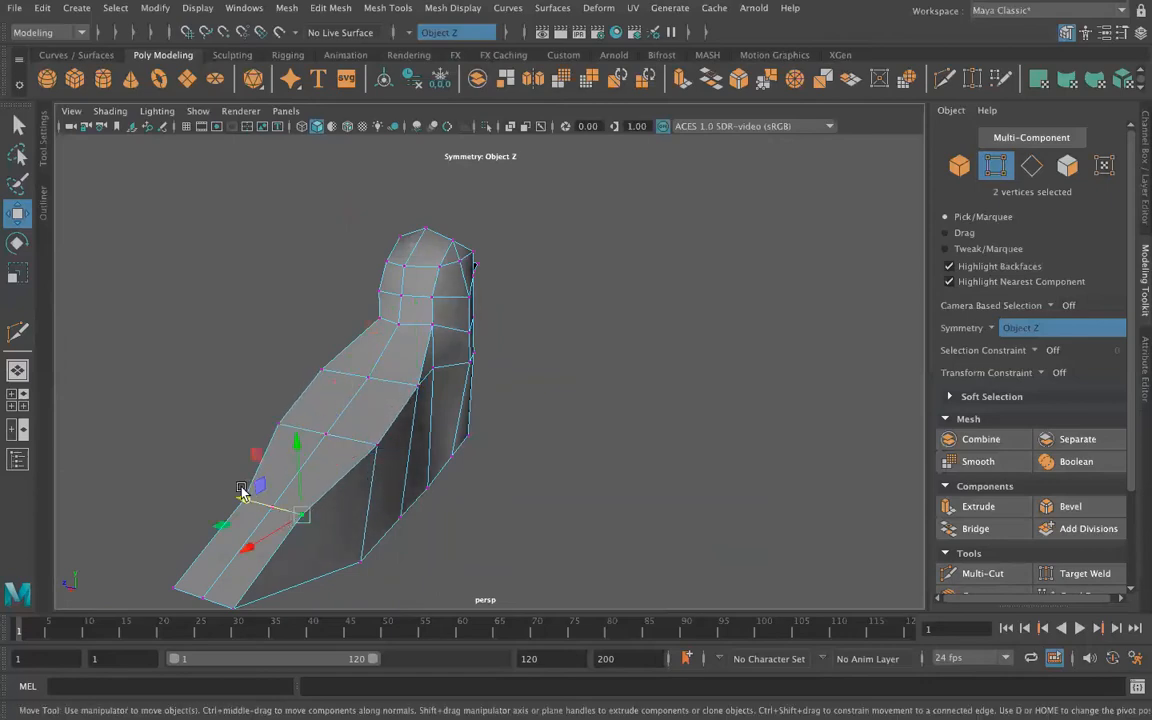
{"action": "key", "text": "ctrl+z"}
{"action": "key", "text": "ctrl+z"}
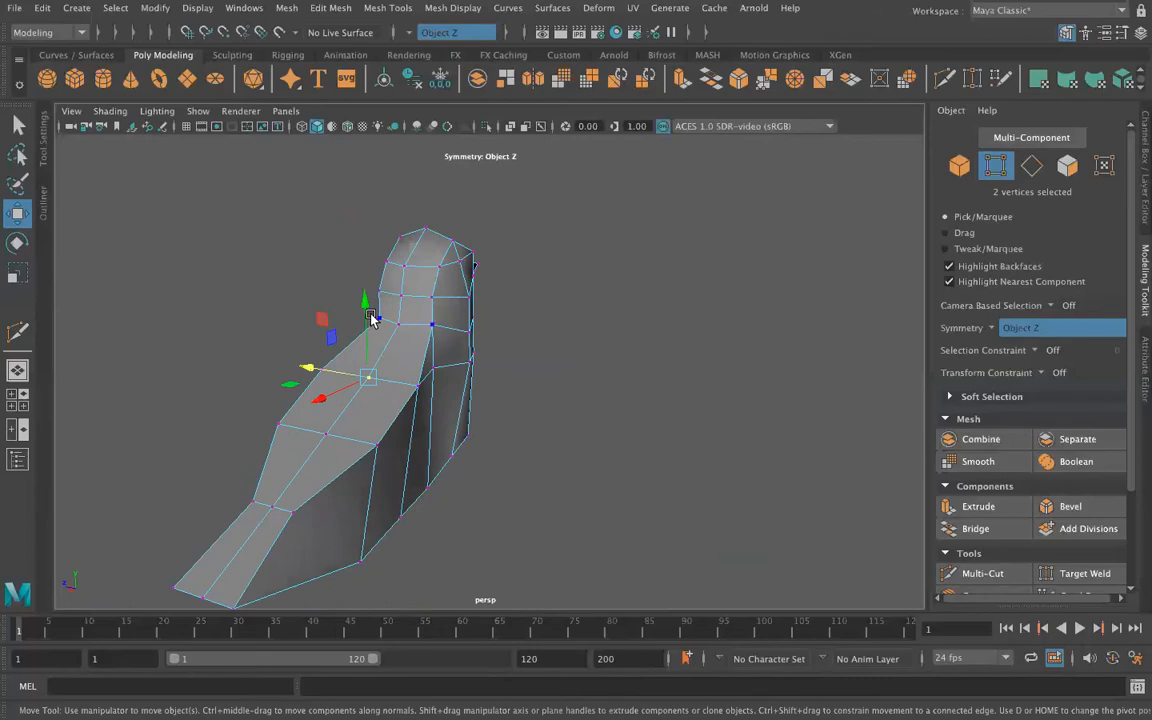
Step: Raise the centre vertices of the two back rows along Y to round the back
{"action": "left_click", "coordinate": [342, 410]}
{"action": "left_click", "coordinate": [327, 440]}
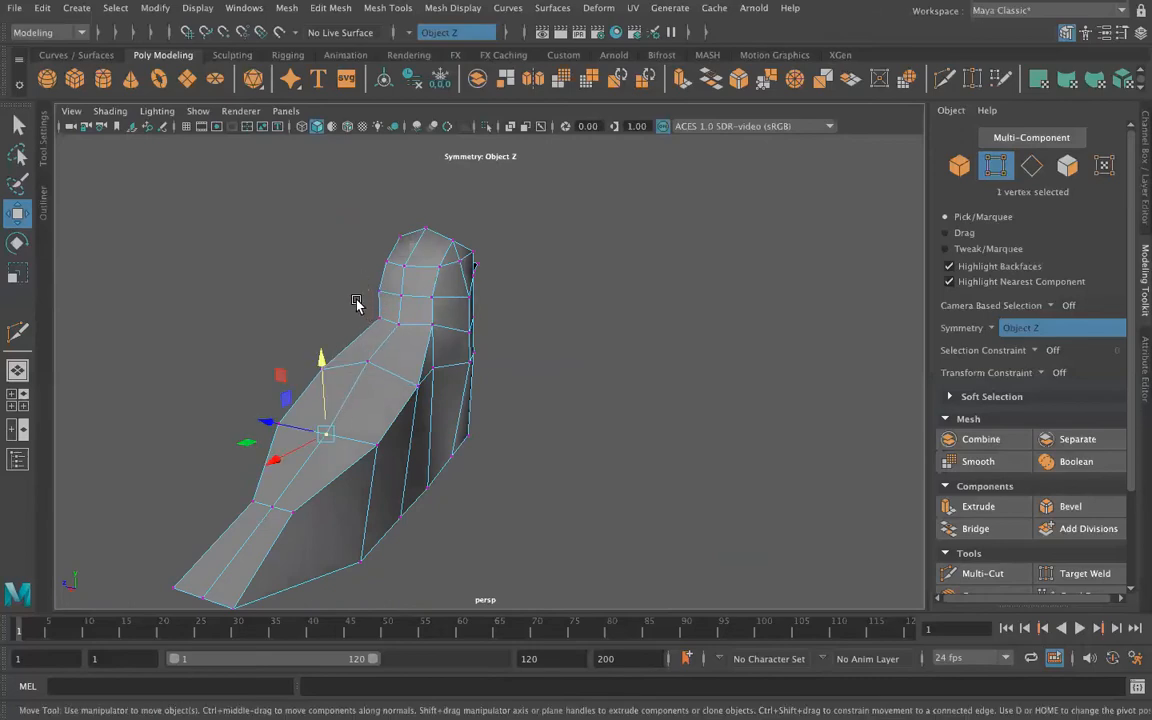
{"action": "left_click_drag", "start_coordinate": [318, 372], "coordinate": [319, 347]}
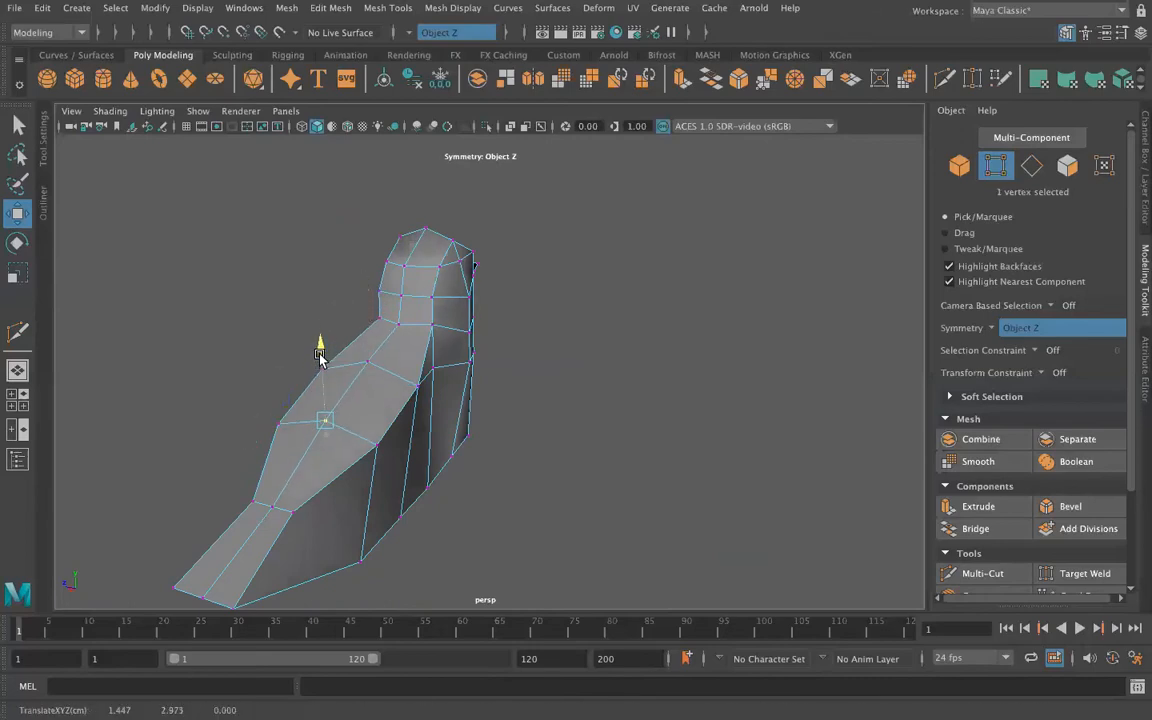
Step: Lower the centre and side vertices at the tail base along Y
{"action": "left_click", "coordinate": [274, 506]}
{"action": "left_click", "coordinate": [268, 445]}
{"action": "left_click", "coordinate": [275, 504]}
{"action": "left_click_drag", "start_coordinate": [270, 447], "coordinate": [292, 479]}
{"action": "left_click", "coordinate": [295, 513]}
{"action": "left_click_drag", "start_coordinate": [340, 563], "coordinate": [318, 480], "text": "alt"}
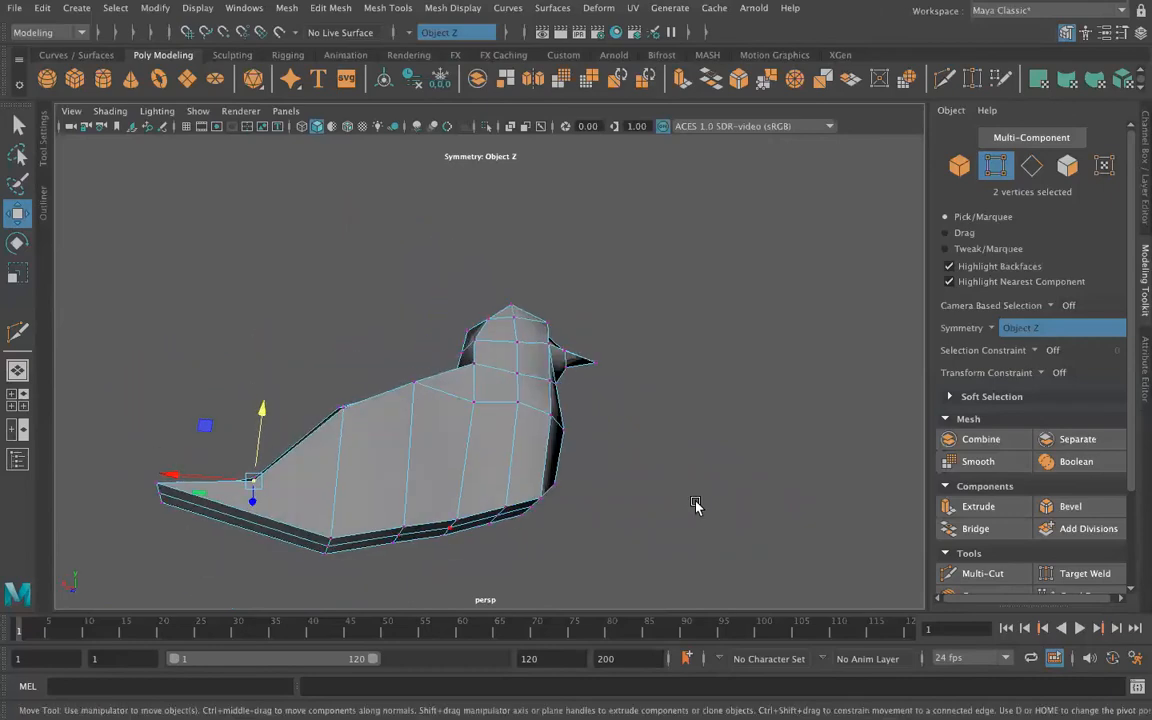
Step: Multi-Cut a line from the tail base's side vertex down and across the underside of the tail to its centre edge
{"action": "left_click", "coordinate": [975, 573]}
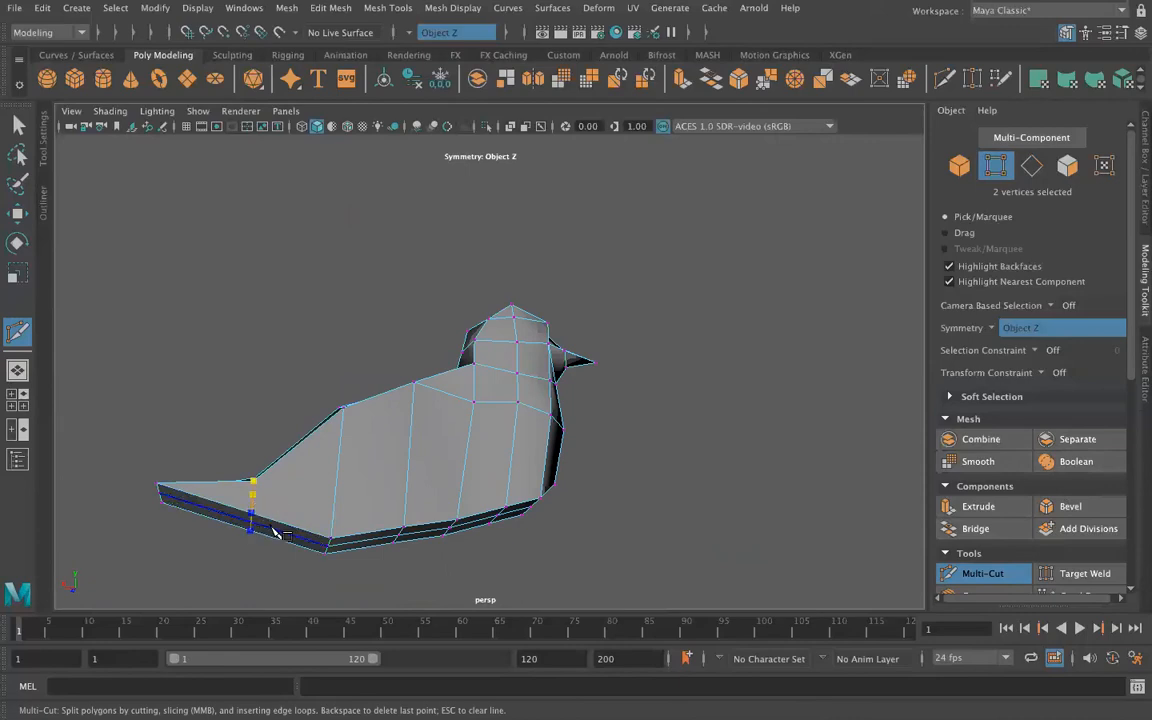
{"action": "left_click_drag", "start_coordinate": [222, 546], "coordinate": [213, 368], "text": "alt"}
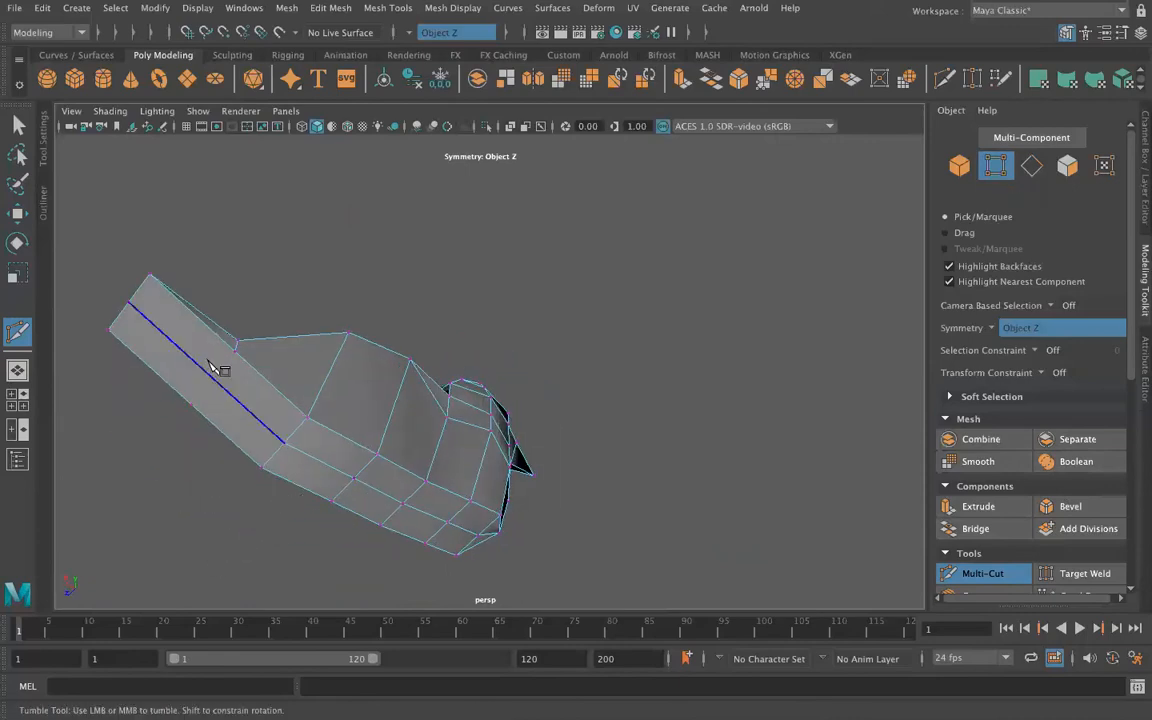
{"action": "left_click", "coordinate": [235, 350]}
{"action": "left_click", "coordinate": [216, 381]}
Step: Multi-Cut a lengthwise line along the lower body from breast to tail base, plus a diagonal from the breast row down to that line
{"action": "left_click_drag", "start_coordinate": [338, 476], "coordinate": [437, 447], "text": "alt"}
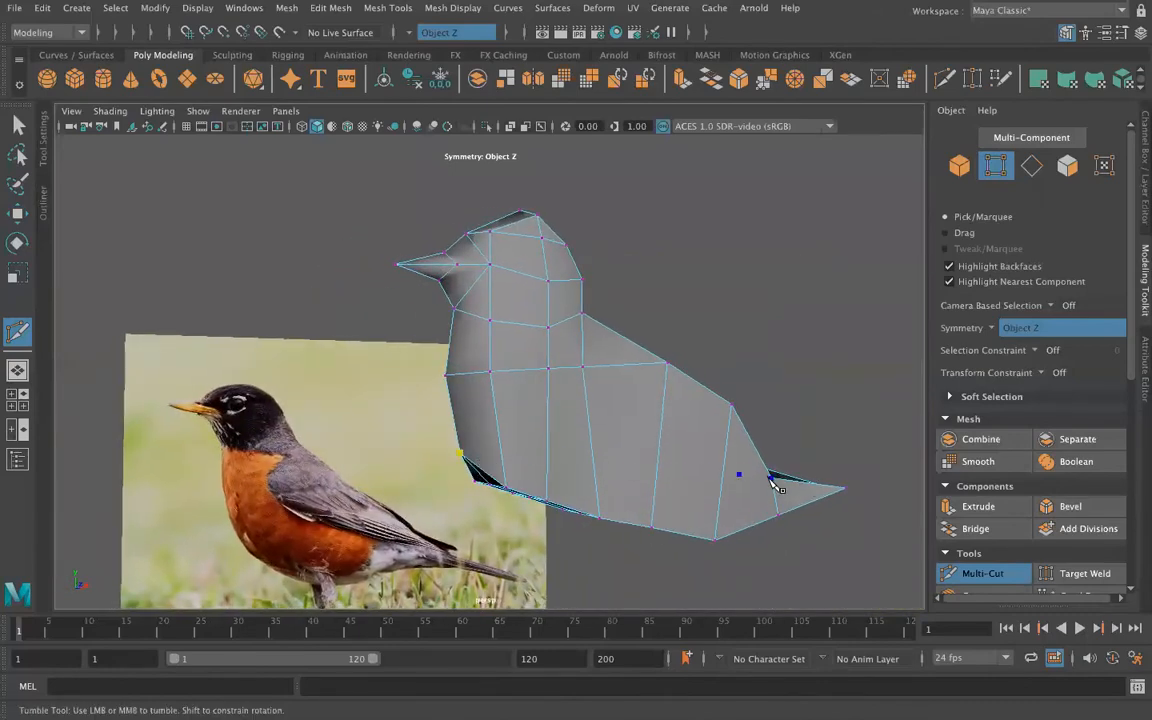
{"action": "left_click", "coordinate": [792, 498], "text": "ctrl"}
{"action": "left_click_drag", "start_coordinate": [836, 435], "coordinate": [776, 463], "text": "alt"}
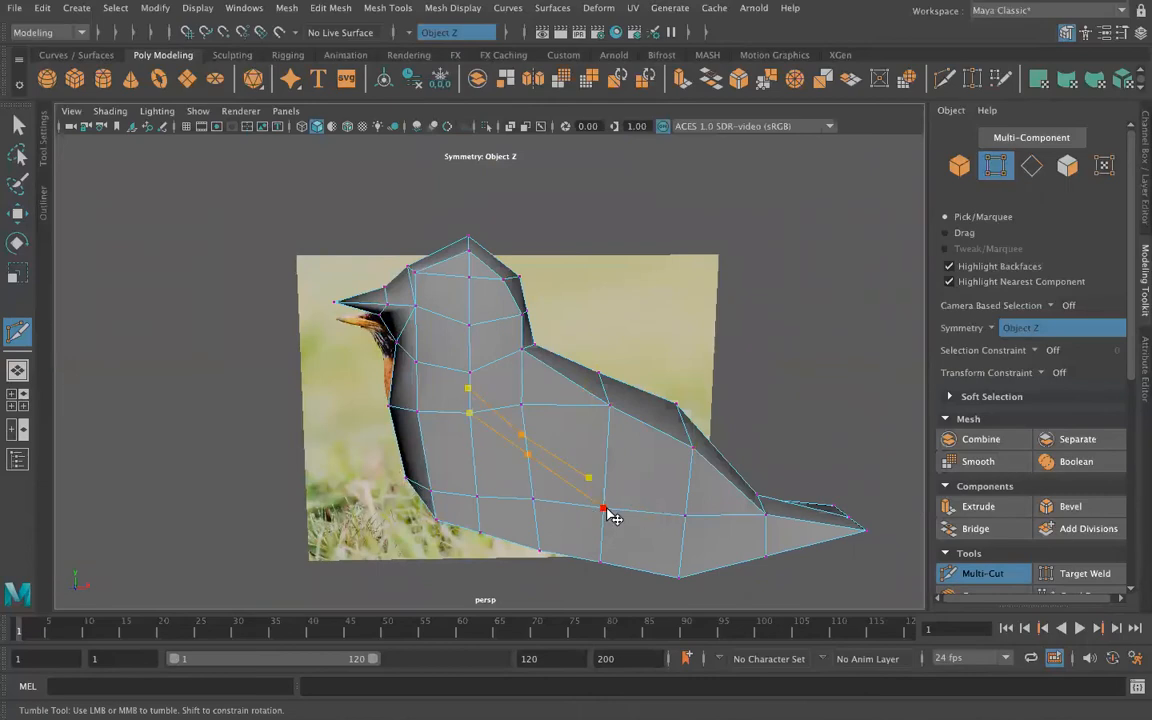
{"action": "key", "text": "Return"}
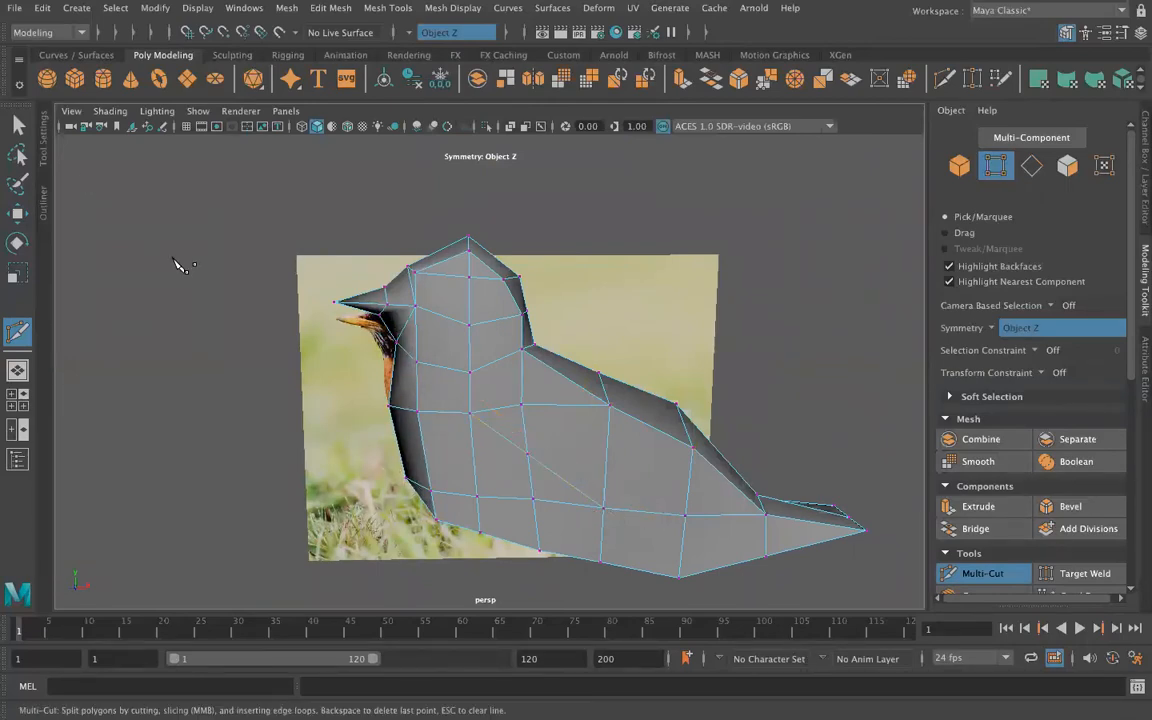
Step: Lower the middle vertex of the diagonal cut on the body side along Y
{"action": "left_click", "coordinate": [17, 123]}
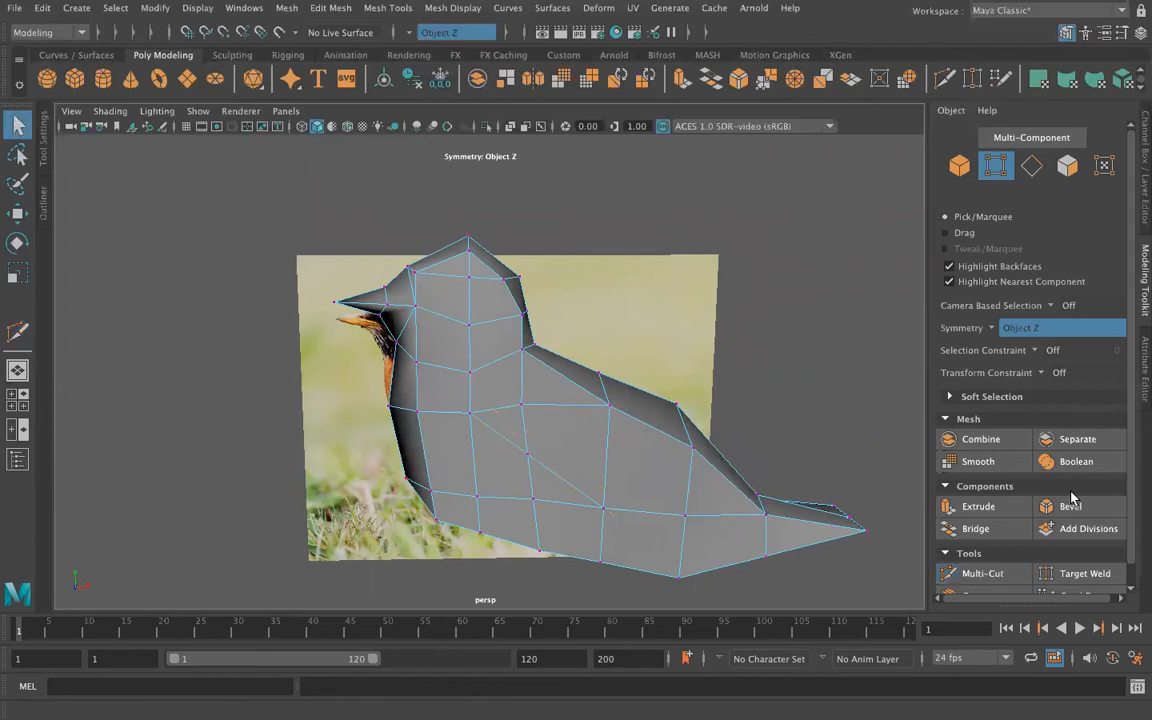
{"action": "key", "text": "w"}
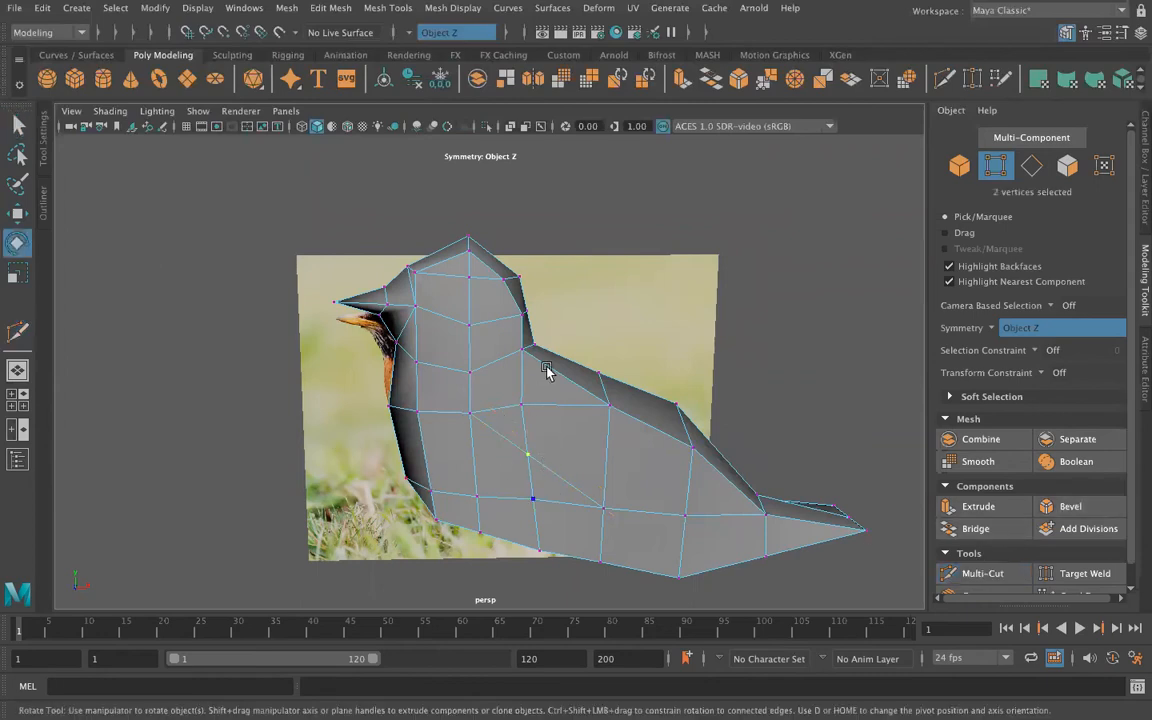
{"action": "left_click", "coordinate": [605, 503]}
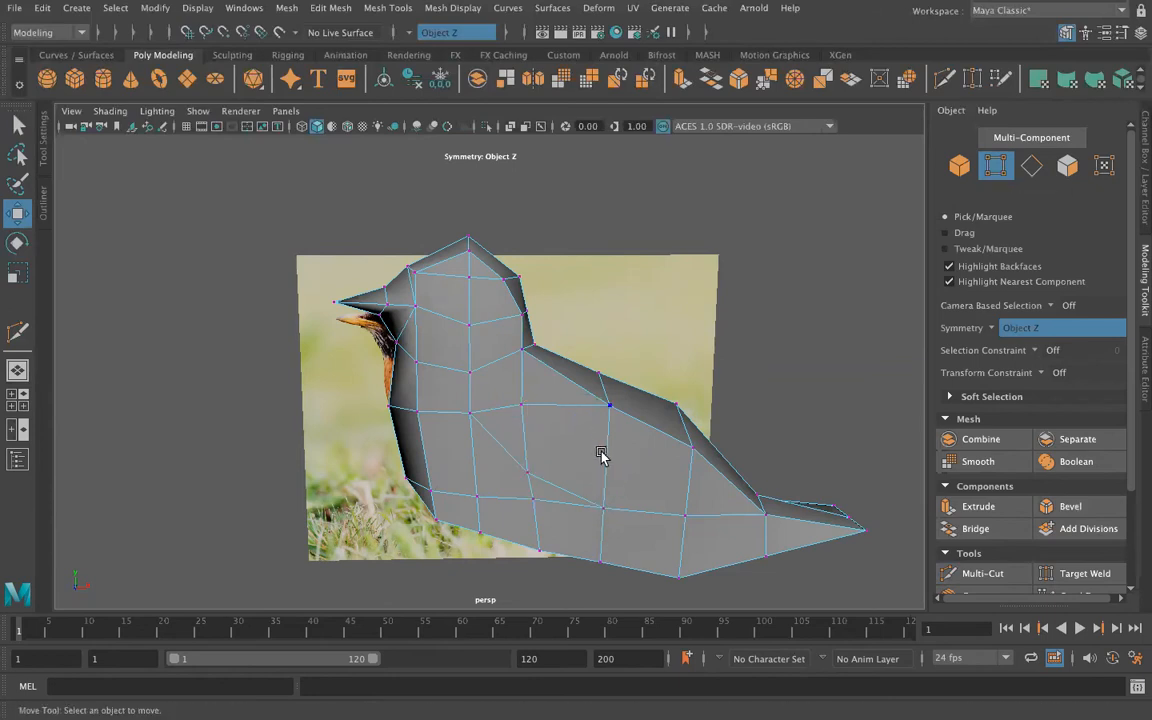
Step: Move the diagonal's middle vertex and the breast-row vertex above it outward along Z to widen the body
{"action": "left_click_drag", "start_coordinate": [402, 498], "coordinate": [567, 473], "text": "alt"}
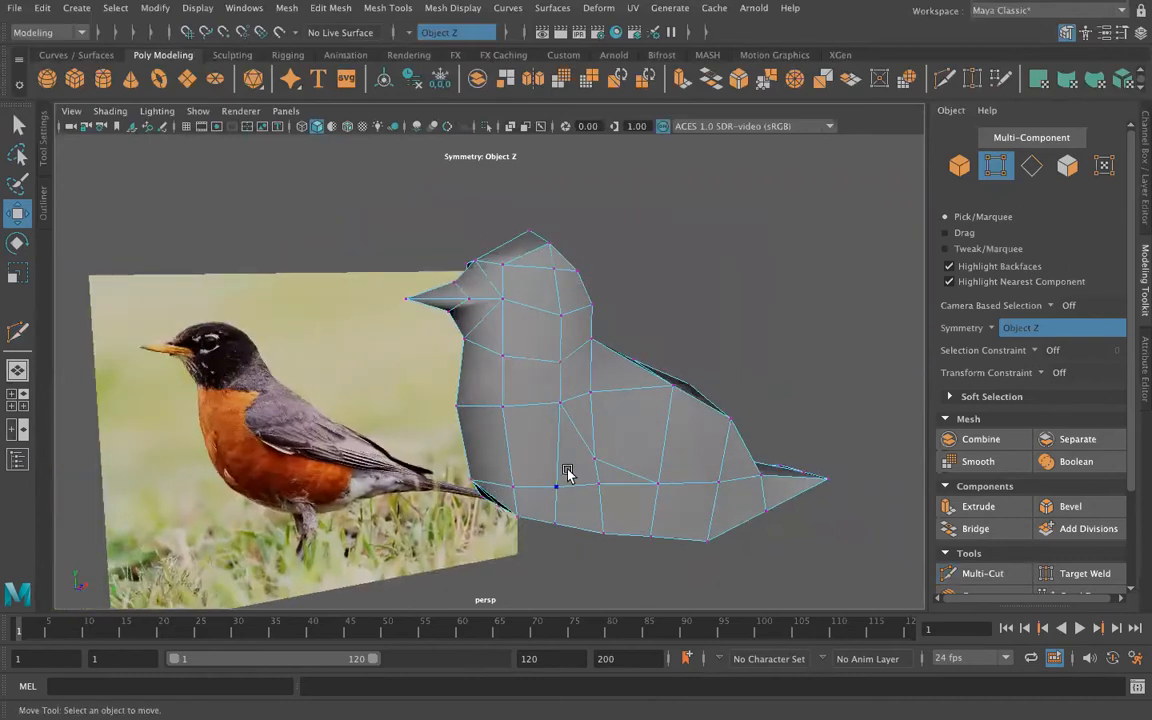
{"action": "left_click", "coordinate": [606, 433]}
{"action": "left_click_drag", "start_coordinate": [642, 475], "coordinate": [664, 483]}
{"action": "left_click", "coordinate": [591, 388]}
{"action": "left_click_drag", "start_coordinate": [637, 404], "coordinate": [653, 406]}
Step: Move the two rear side vertices on the lower body line outward along Z
{"action": "left_click", "coordinate": [657, 484]}
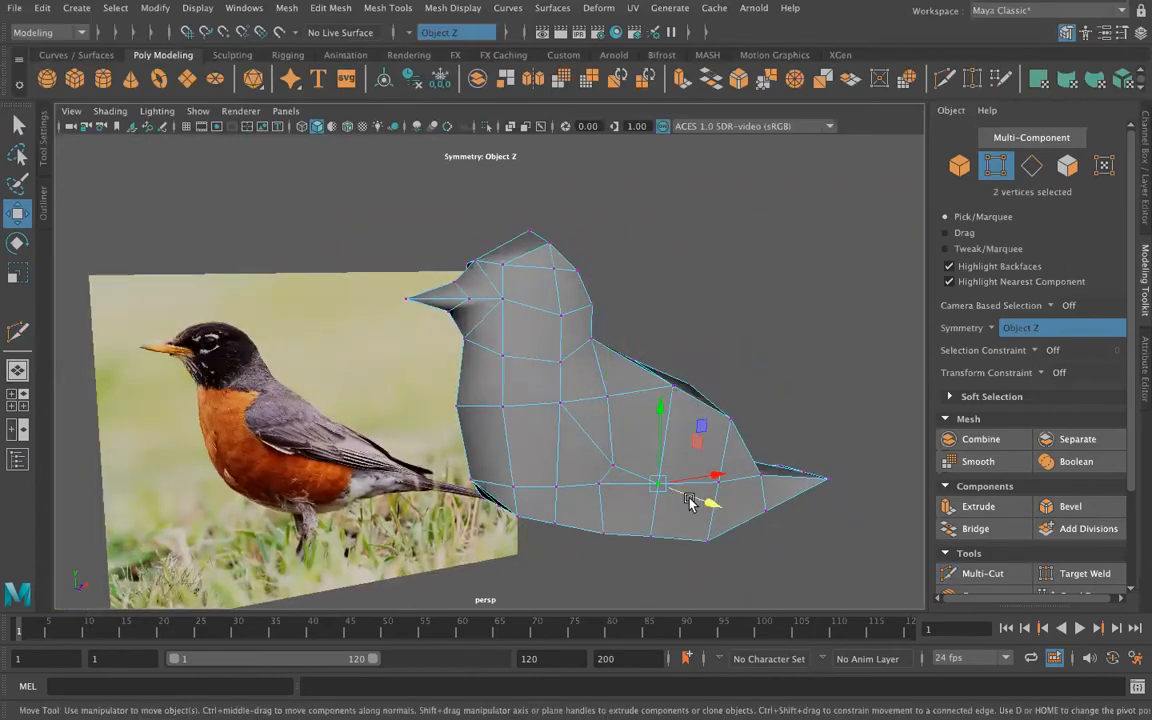
{"action": "left_click_drag", "start_coordinate": [727, 518], "coordinate": [725, 468]}
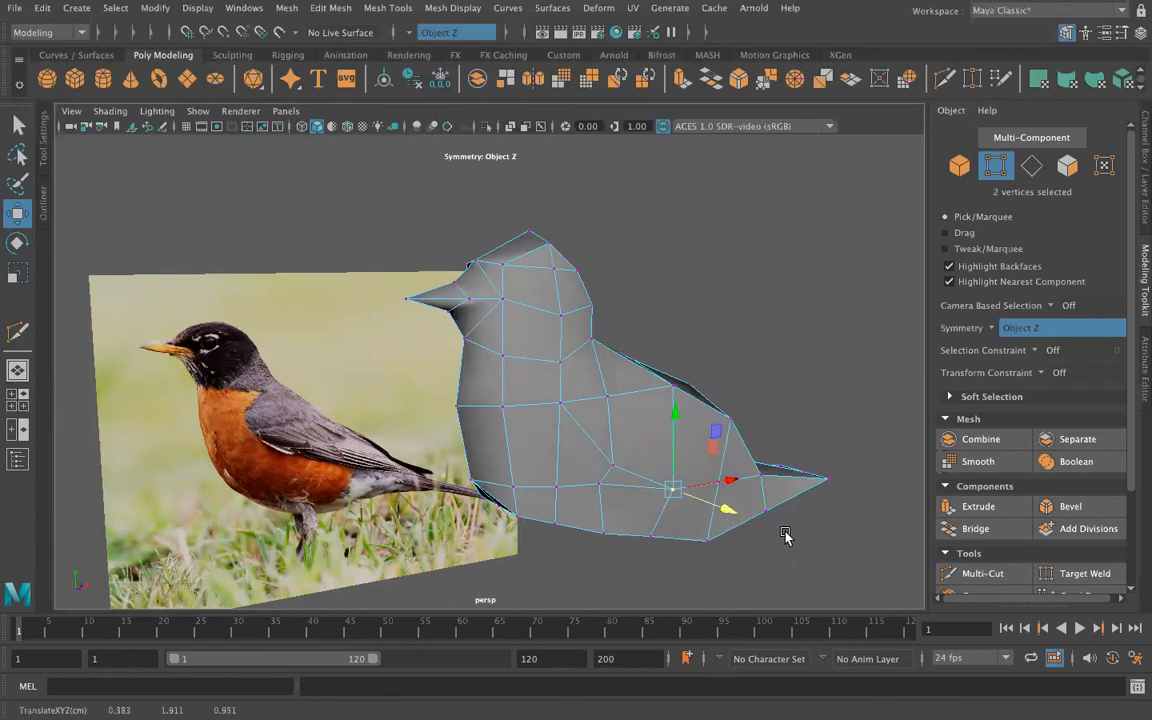
{"action": "left_click", "coordinate": [724, 492]}
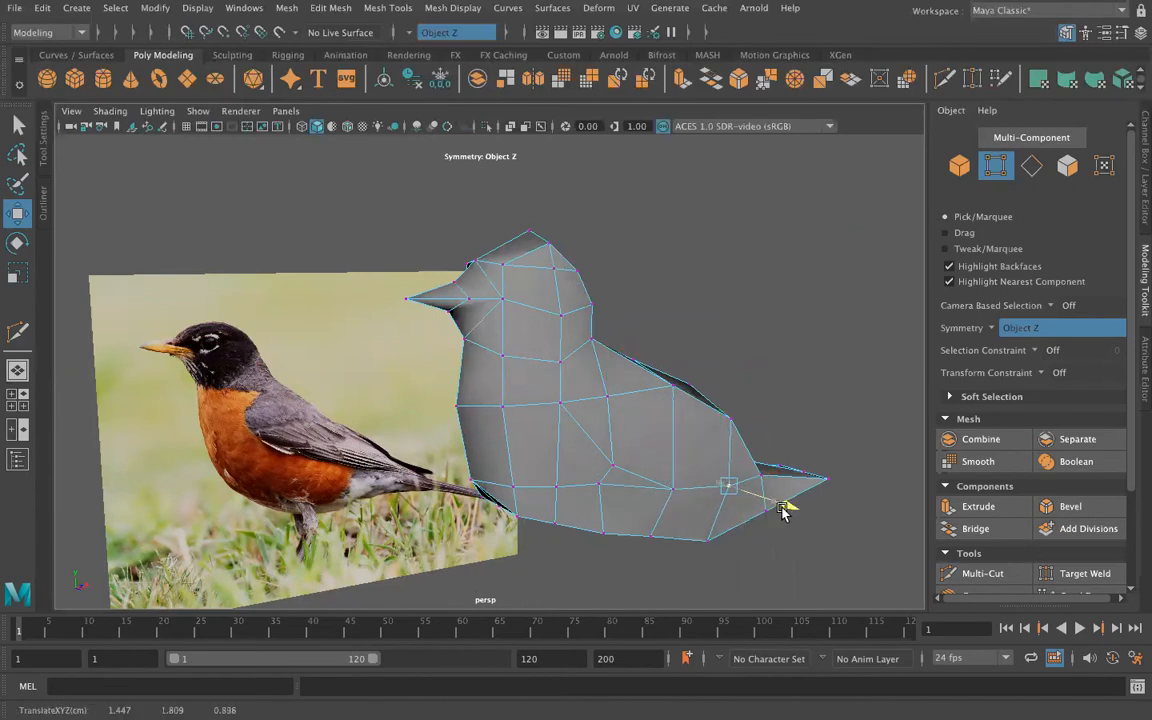
Step: Move the side vertex farther forward on the lower body line outward along Z
{"action": "left_click_drag", "start_coordinate": [609, 535], "coordinate": [668, 553], "text": "alt"}
{"action": "left_click", "coordinate": [638, 476]}
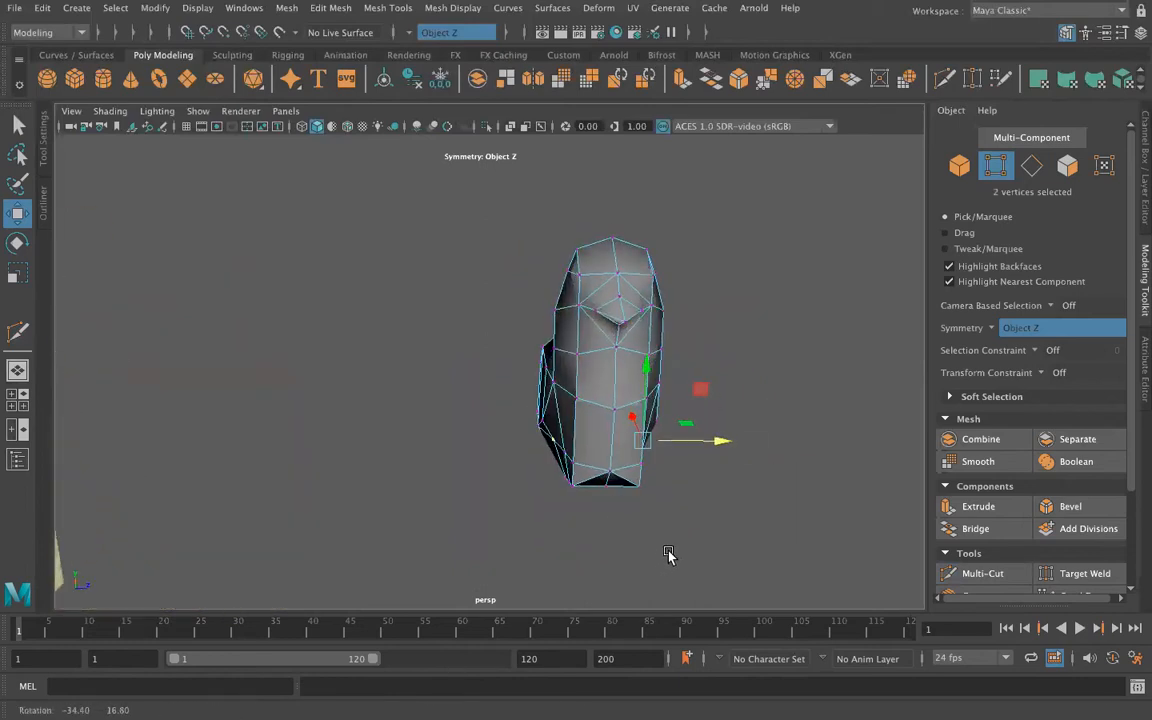
{"action": "mouse_move", "coordinate": [722, 442]}
{"action": "left_mouse_down"}
{"action": "mouse_move", "coordinate": [738, 446]}
{"action": "mouse_move", "coordinate": [725, 449]}
{"action": "left_mouse_up"}
Step: Select the centre vertices along the belly and lower them along Y to round the underside
{"action": "left_click_drag", "start_coordinate": [692, 504], "coordinate": [609, 517], "text": "alt"}
{"action": "left_click_drag", "start_coordinate": [627, 475], "coordinate": [594, 464], "text": "alt"}
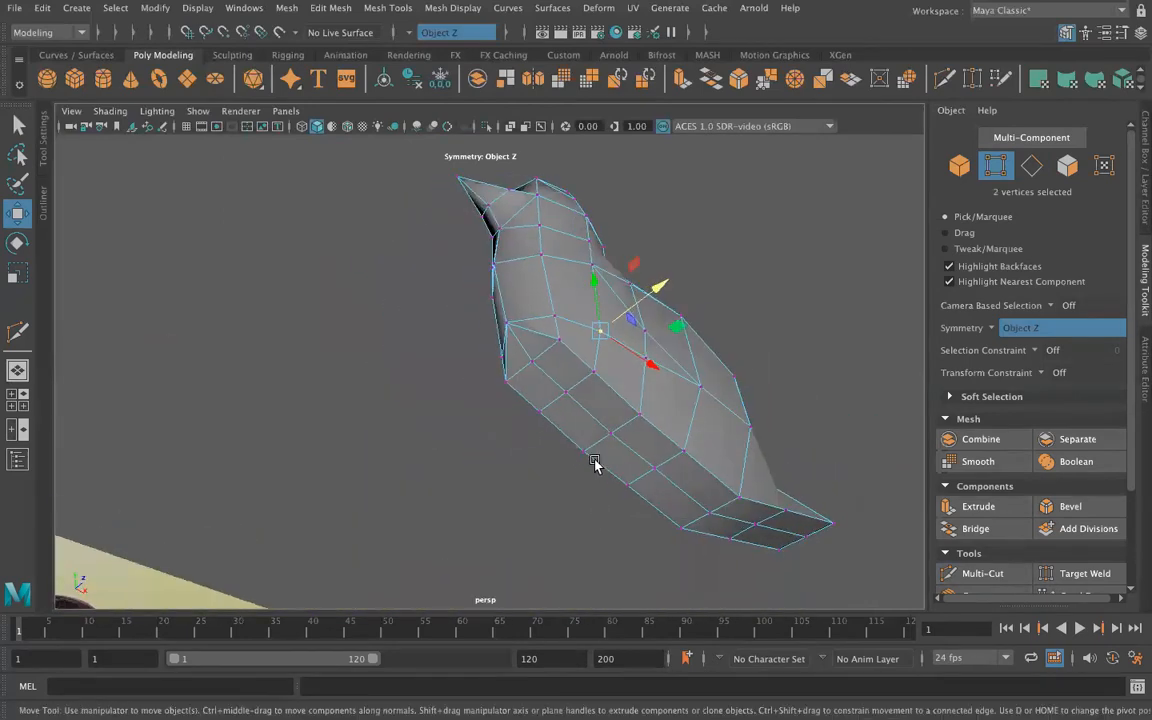
{"action": "left_click", "coordinate": [566, 393]}
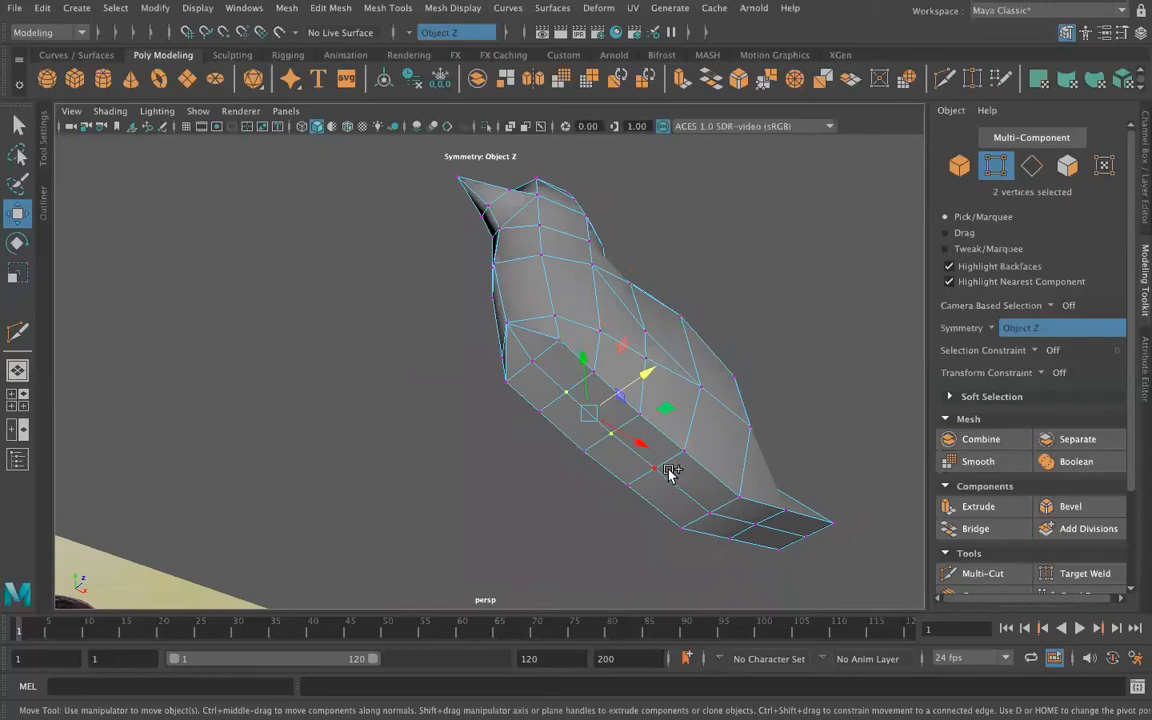
{"action": "left_click", "coordinate": [709, 511], "text": "shift"}
{"action": "left_click_drag", "start_coordinate": [702, 450], "coordinate": [637, 487], "text": "alt"}
{"action": "left_click_drag", "start_coordinate": [620, 404], "coordinate": [483, 345]}
Step: Reposition the centre vertex of the lower breast along Y and move it forward along X
{"action": "left_click", "coordinate": [484, 347]}
{"action": "left_click_drag", "start_coordinate": [398, 398], "coordinate": [418, 436], "text": "alt"}
{"action": "left_click", "coordinate": [470, 463]}
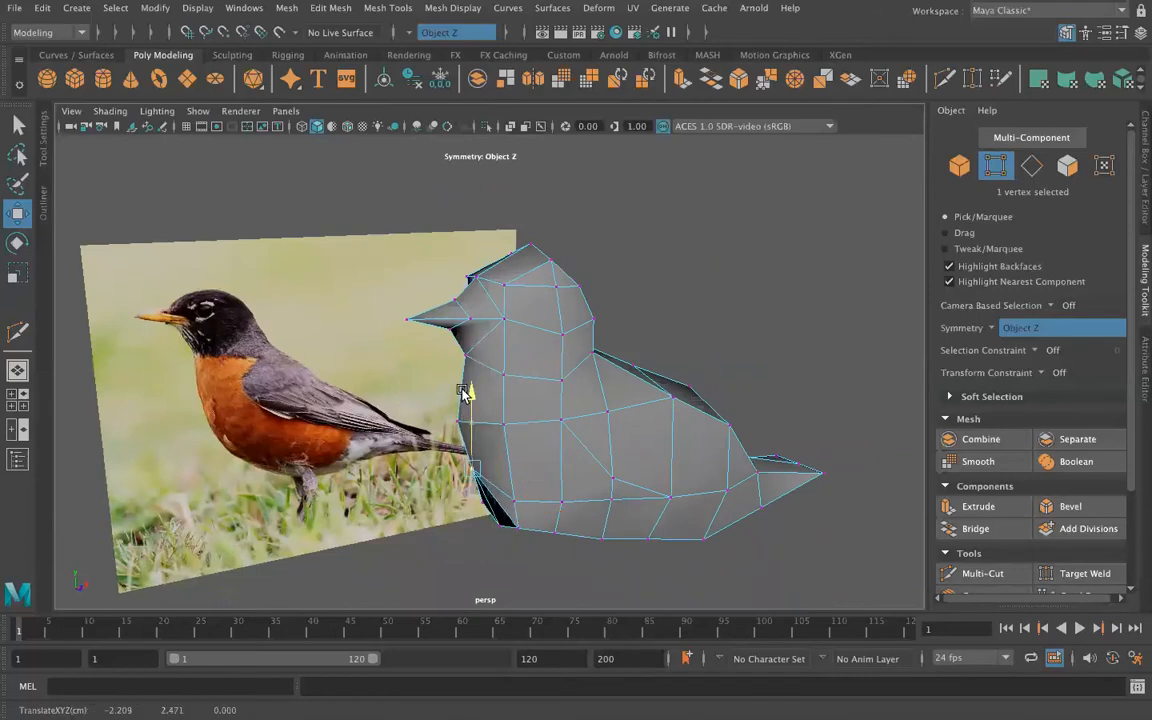
{"action": "left_click_drag", "start_coordinate": [468, 392], "coordinate": [515, 452], "text": "alt"}
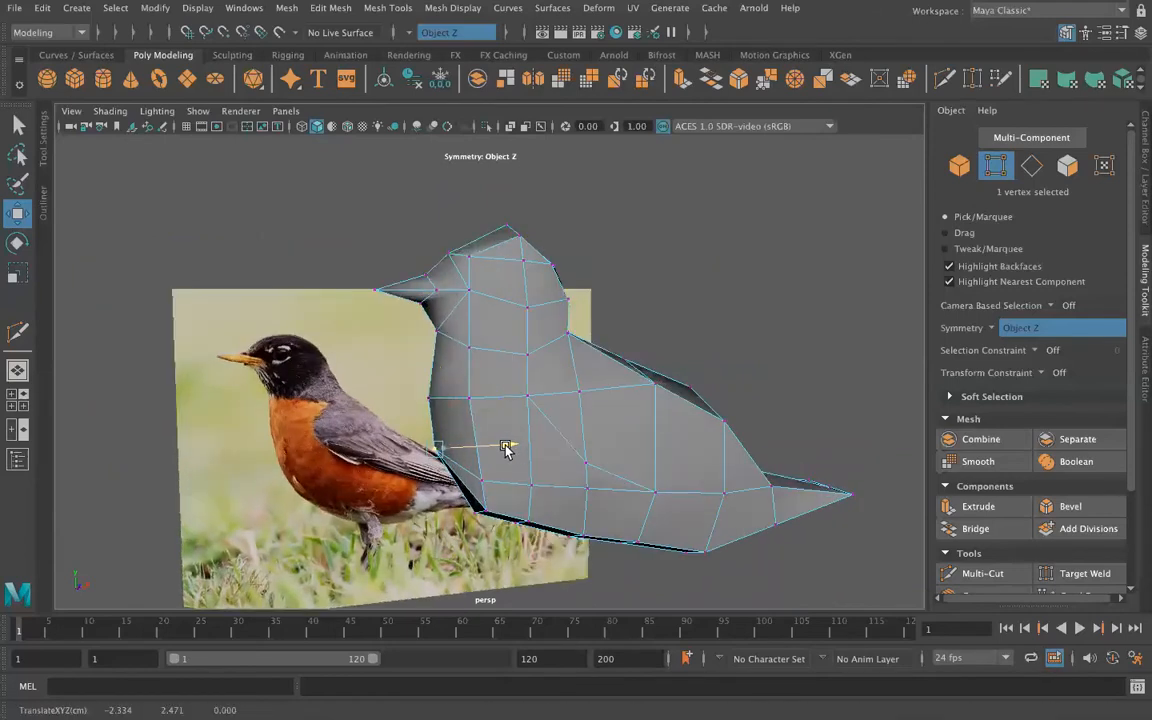
Step: Lower the front side vertex of the head, level with the beak, slightly along Y
{"action": "left_click_drag", "start_coordinate": [300, 340], "coordinate": [330, 380], "text": "alt"}
{"action": "left_click", "coordinate": [463, 310]}
{"action": "left_click_drag", "start_coordinate": [466, 240], "coordinate": [450, 248]}
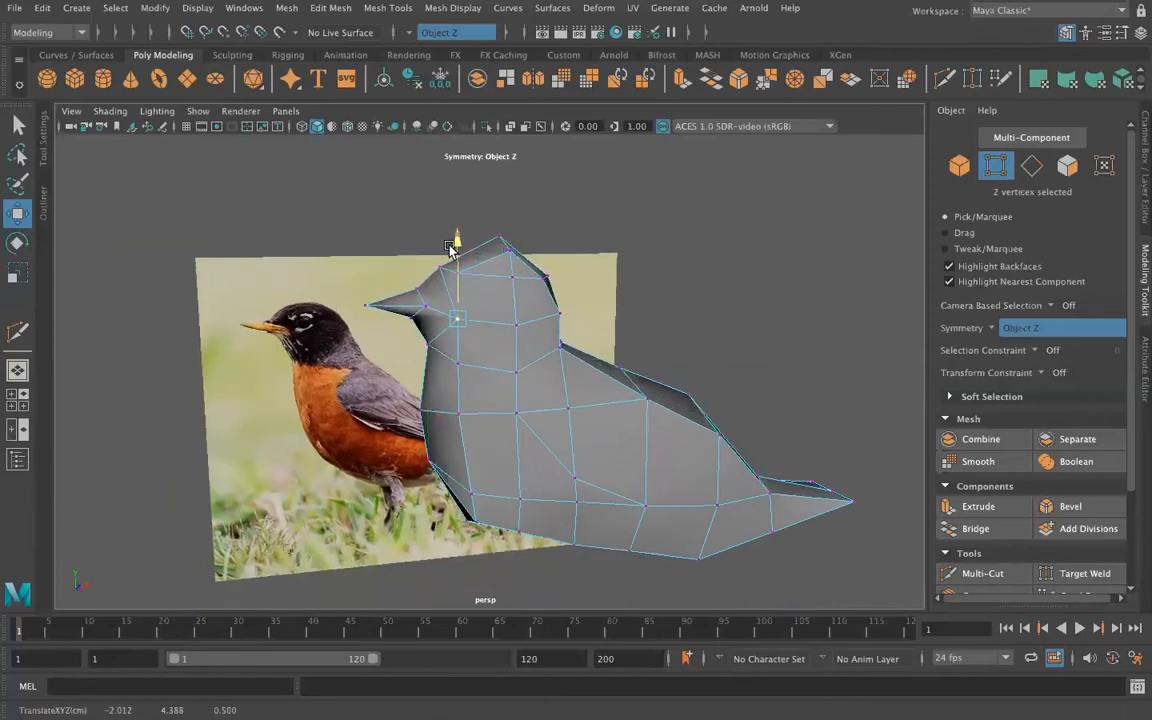
{"action": "left_click", "coordinate": [697, 288]}
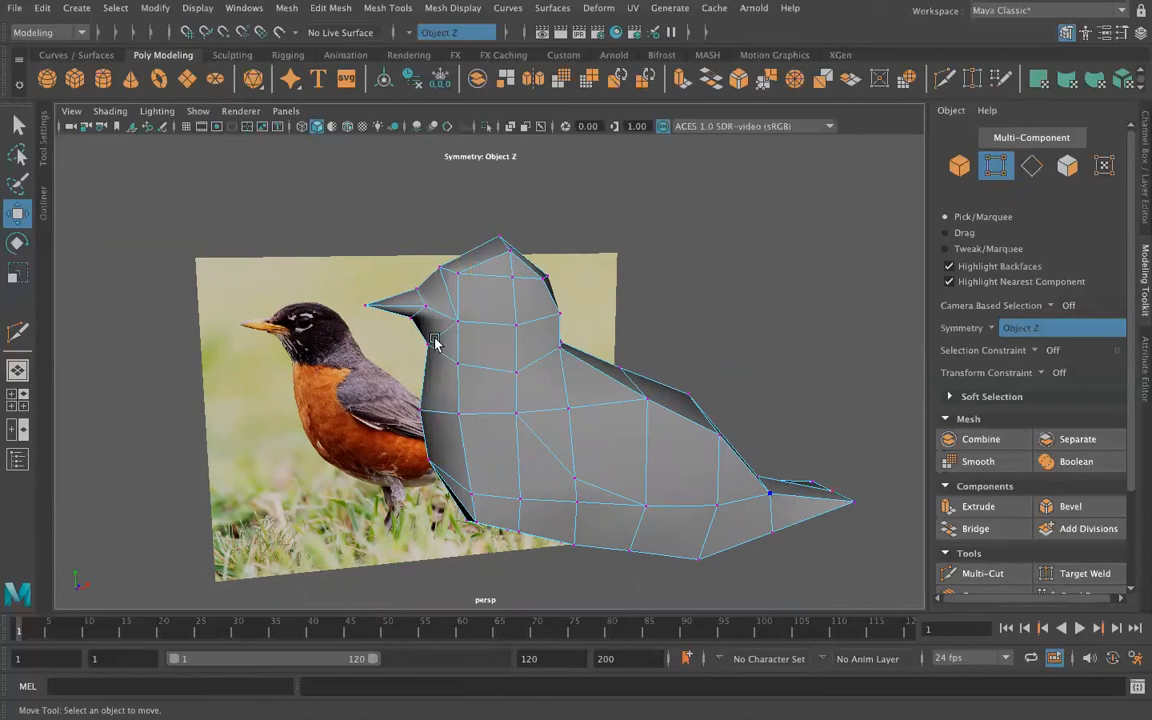
Step: Reposition the middle side vertex of the head and the one directly above it along X
{"action": "left_click", "coordinate": [523, 320]}
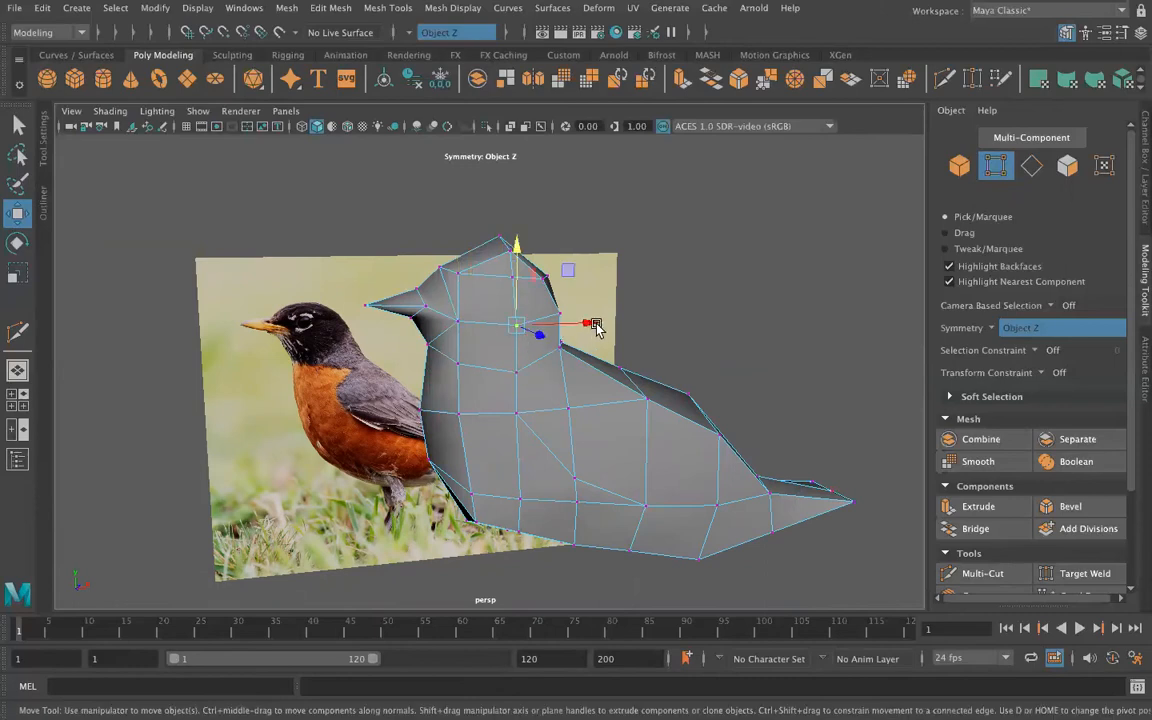
{"action": "left_click_drag", "start_coordinate": [596, 328], "coordinate": [583, 323]}
{"action": "left_click", "coordinate": [536, 281]}
{"action": "left_click_drag", "start_coordinate": [584, 278], "coordinate": [596, 276]}
Step: Move the side vertex at the middle of the neck forward along X
{"action": "mouse_move", "coordinate": [571, 416]}
{"action": "left_mouse_down", "text": "alt"}
{"action": "mouse_move", "coordinate": [562, 422]}
{"action": "mouse_move", "coordinate": [566, 408]}
{"action": "left_mouse_up", "text": "alt"}
{"action": "left_click", "coordinate": [510, 372]}
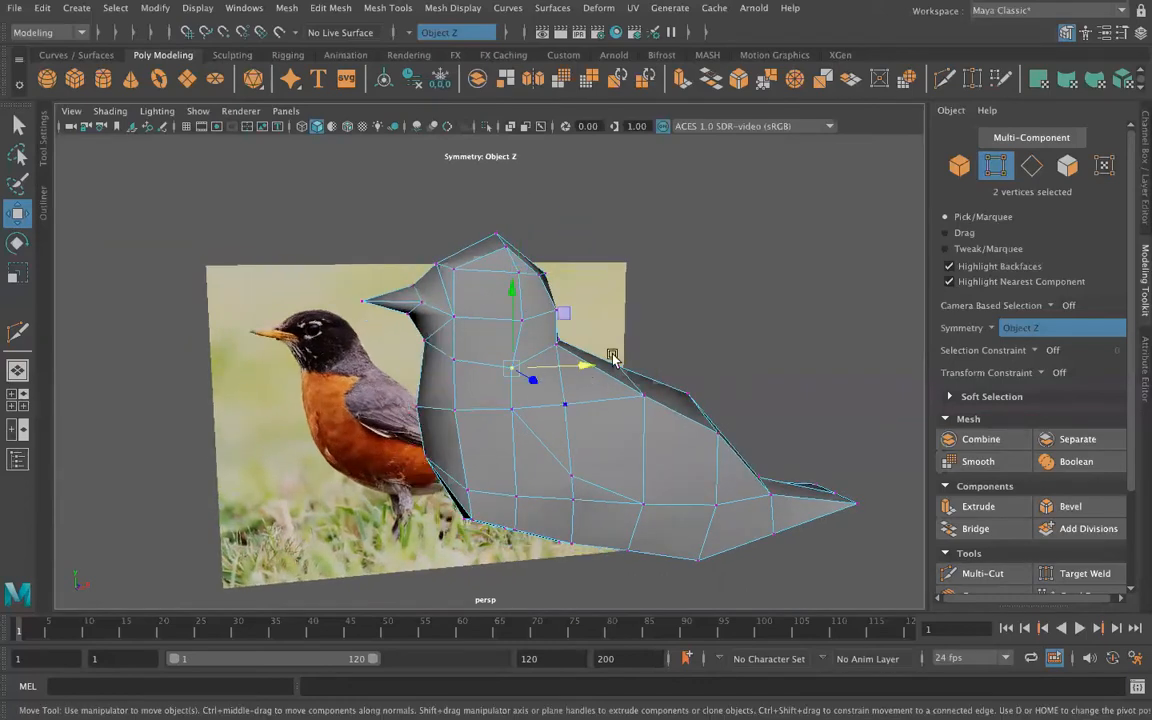
{"action": "left_click_drag", "start_coordinate": [584, 363], "coordinate": [577, 365]}
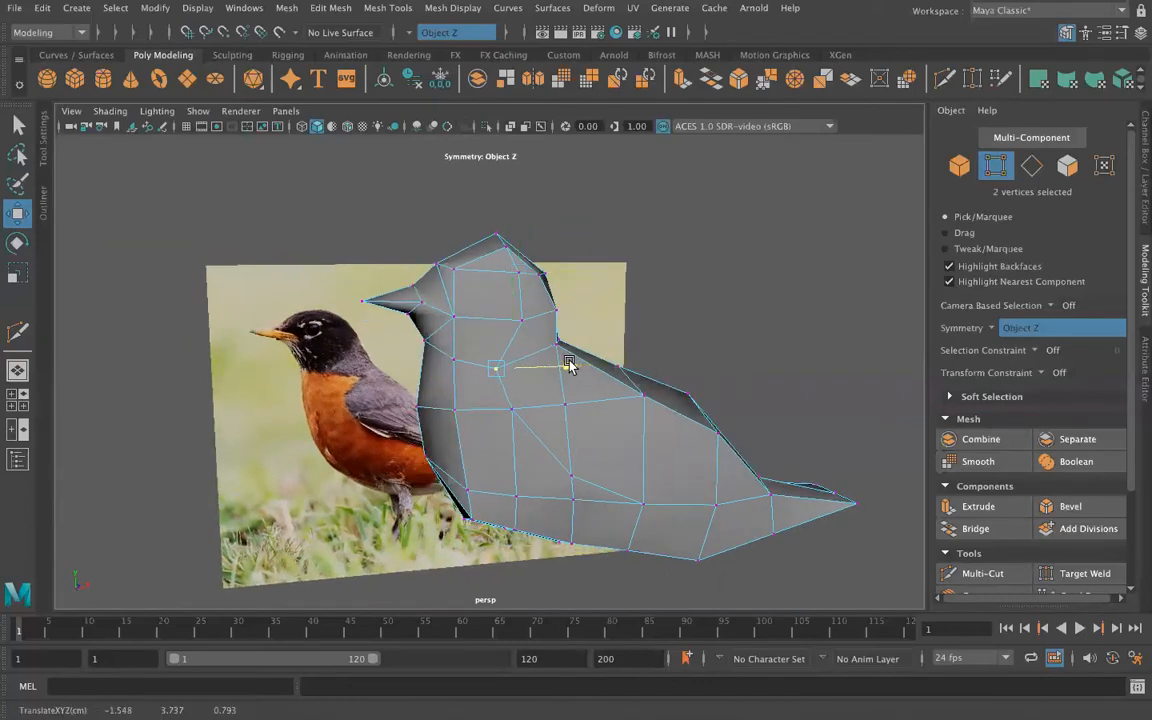
Step: Raise the two front side vertices on the lower body line slightly along Y
{"action": "left_click_drag", "start_coordinate": [666, 504], "coordinate": [708, 453], "text": "alt"}
{"action": "left_click", "coordinate": [735, 393]}
{"action": "left_click", "coordinate": [579, 340]}
{"action": "left_click_drag", "start_coordinate": [580, 270], "coordinate": [581, 263]}
{"action": "left_click_drag", "start_coordinate": [475, 407], "coordinate": [503, 388], "text": "alt"}
{"action": "left_click", "coordinate": [526, 341]}
{"action": "left_click_drag", "start_coordinate": [528, 272], "coordinate": [526, 269]}
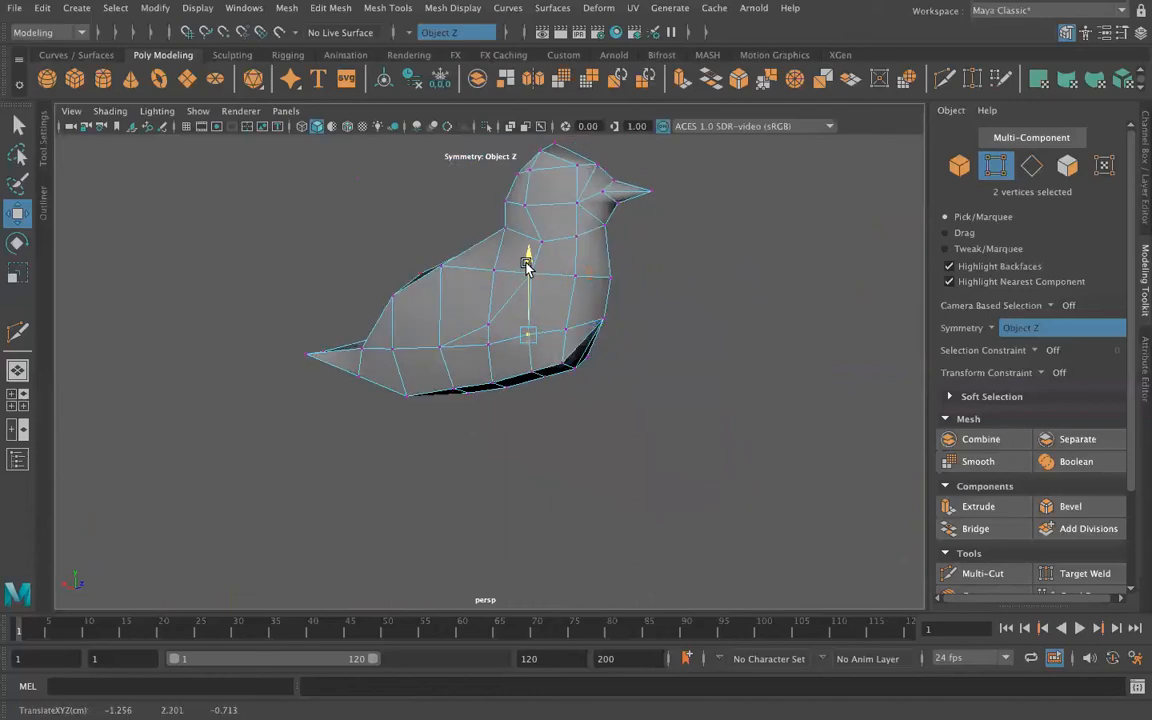
Step: Lower a rear side vertex on the lower body line along Y and adjust the one nearer the breast
{"action": "left_click_drag", "start_coordinate": [465, 412], "coordinate": [465, 432], "text": "alt"}
{"action": "left_click", "coordinate": [452, 343]}
{"action": "left_click_drag", "start_coordinate": [450, 258], "coordinate": [449, 266]}
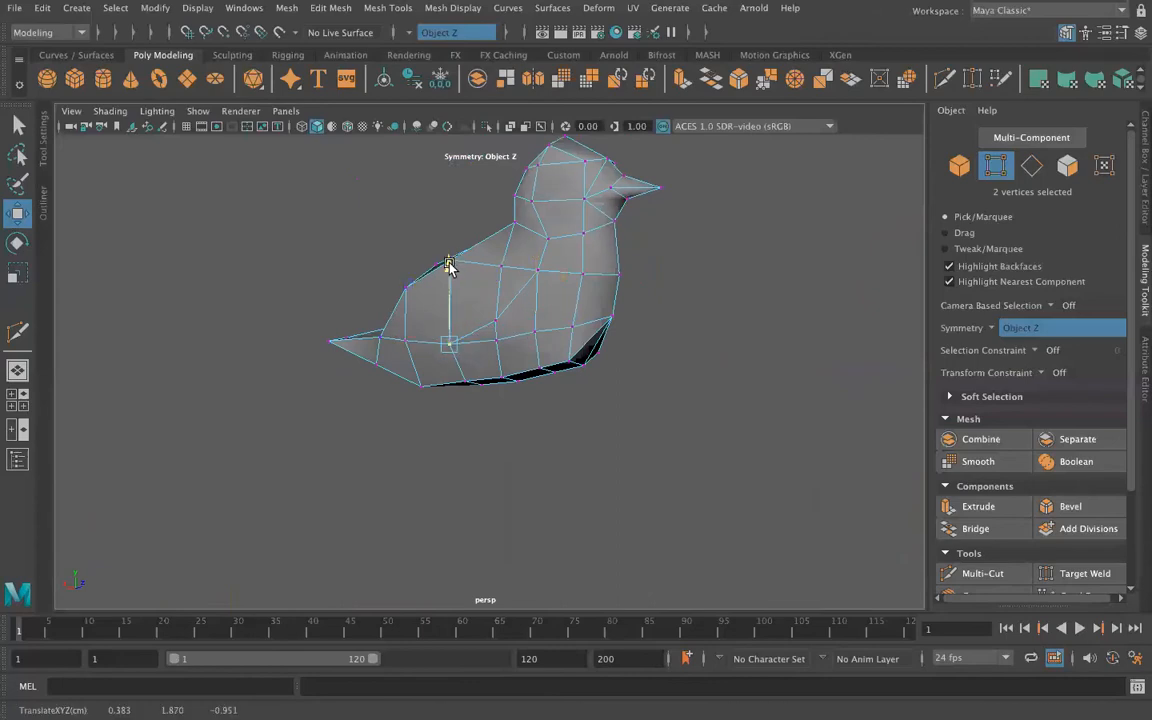
{"action": "left_click", "coordinate": [537, 332]}
{"action": "left_click_drag", "start_coordinate": [535, 260], "coordinate": [399, 389], "text": "alt"}
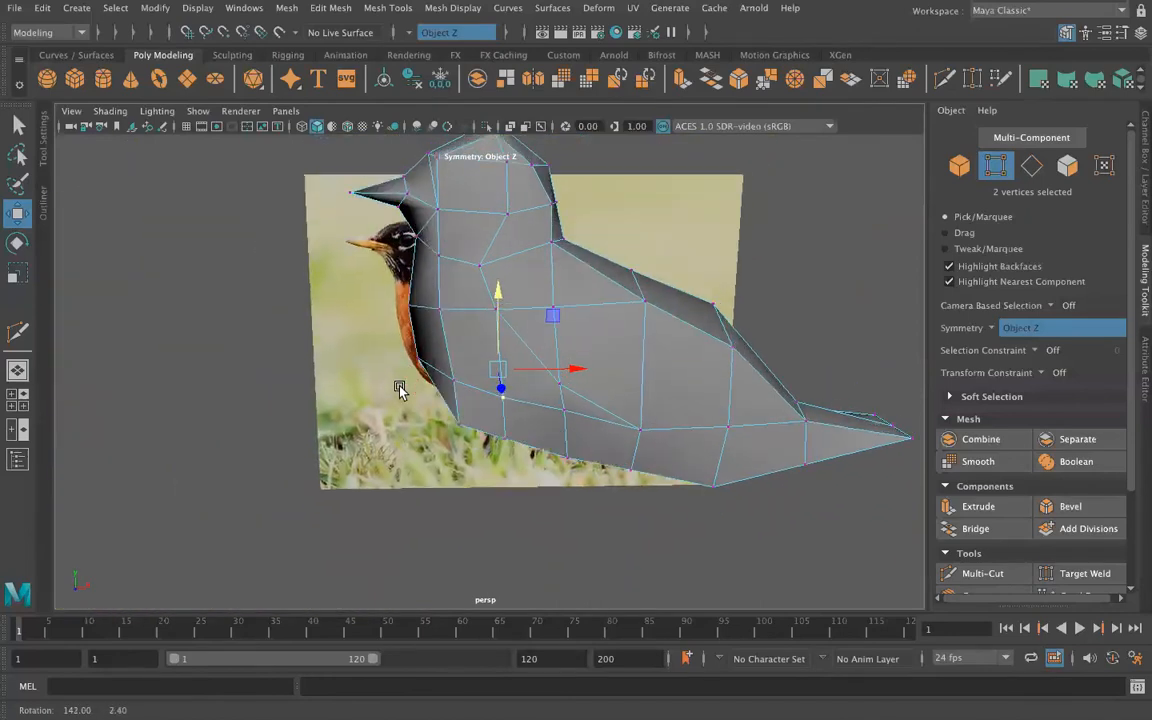
Step: Extrude the two belly faces as separate legs, with Keep Faces Together off and Local Translate Z at 2.368
{"action": "right_click_drag", "start_coordinate": [660, 374], "coordinate": [730, 243]}
{"action": "left_click_drag", "start_coordinate": [730, 494], "coordinate": [601, 543], "text": "alt"}
{"action": "left_click_drag", "start_coordinate": [472, 423], "coordinate": [594, 375], "text": "alt"}
{"action": "right_click_drag", "start_coordinate": [596, 265], "coordinate": [596, 309]}
{"action": "left_click", "coordinate": [608, 385]}
{"action": "left_click", "coordinate": [608, 385]}
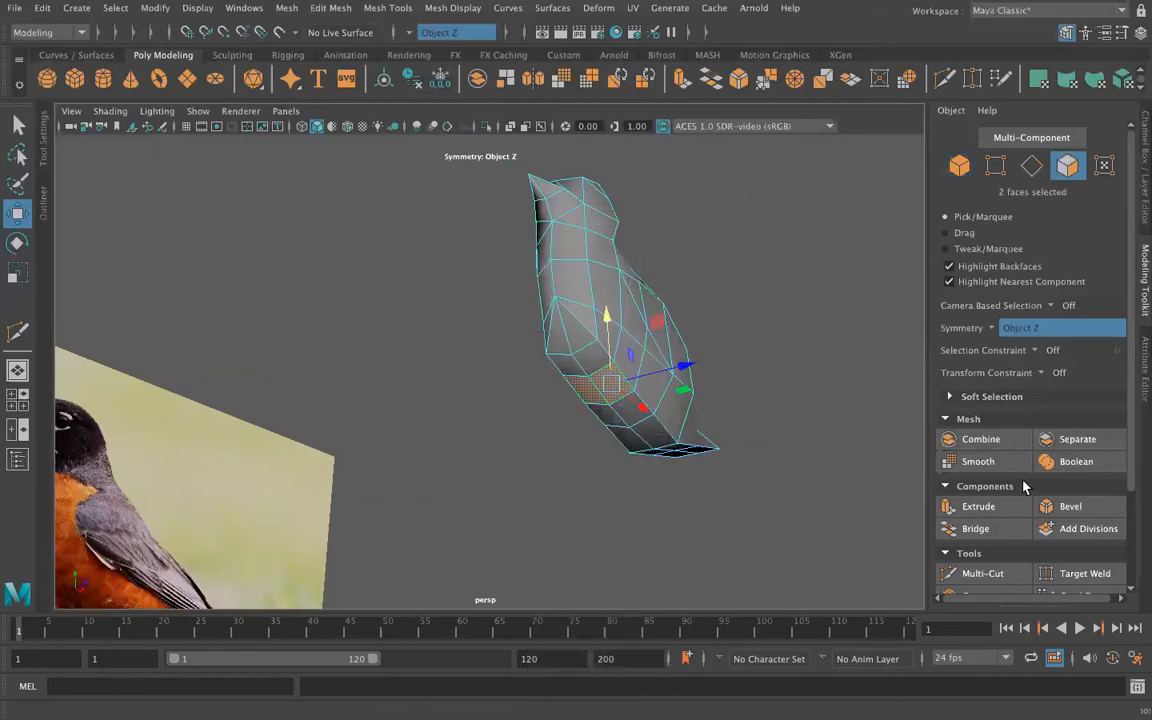
{"action": "key", "text": "ctrl+e"}
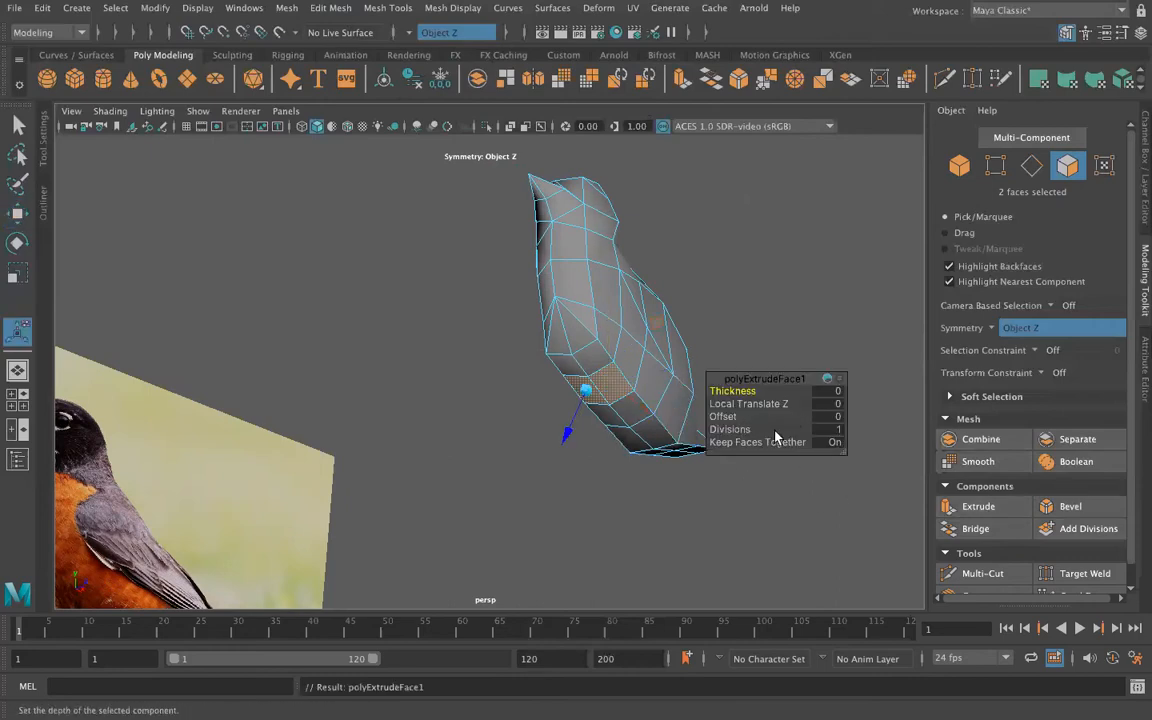
{"action": "left_click", "coordinate": [830, 446]}
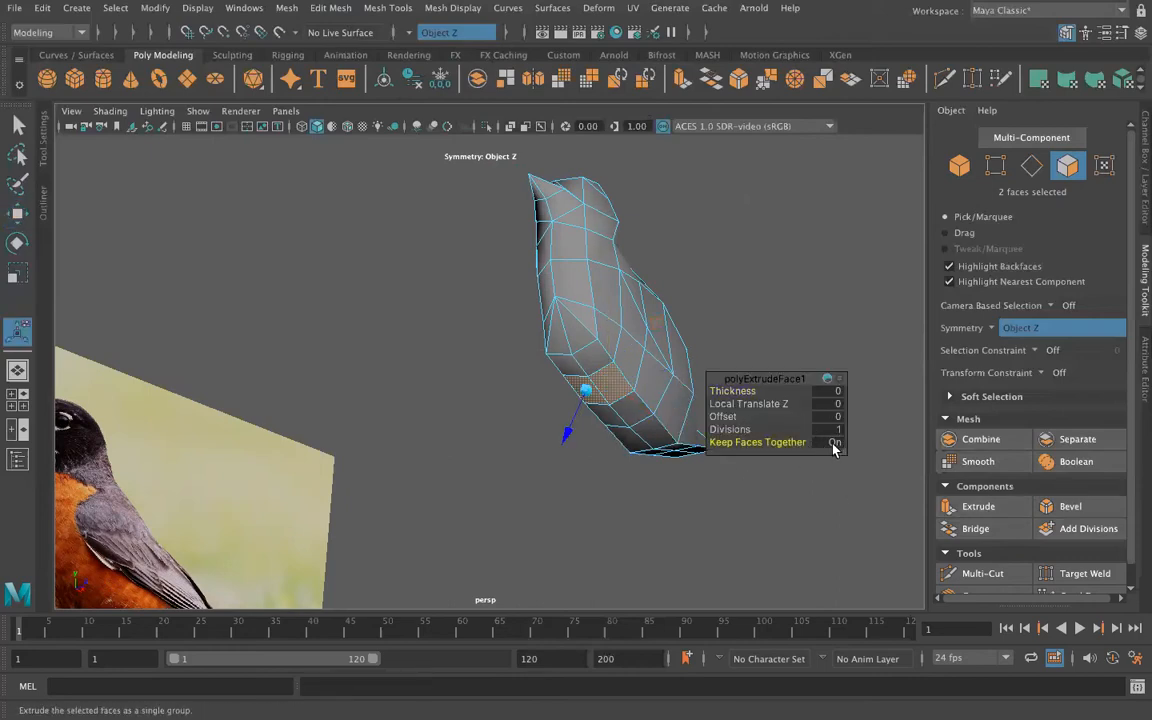
{"action": "left_click_drag", "start_coordinate": [795, 440], "coordinate": [600, 389]}
{"action": "left_click_drag", "start_coordinate": [565, 437], "coordinate": [471, 574]}
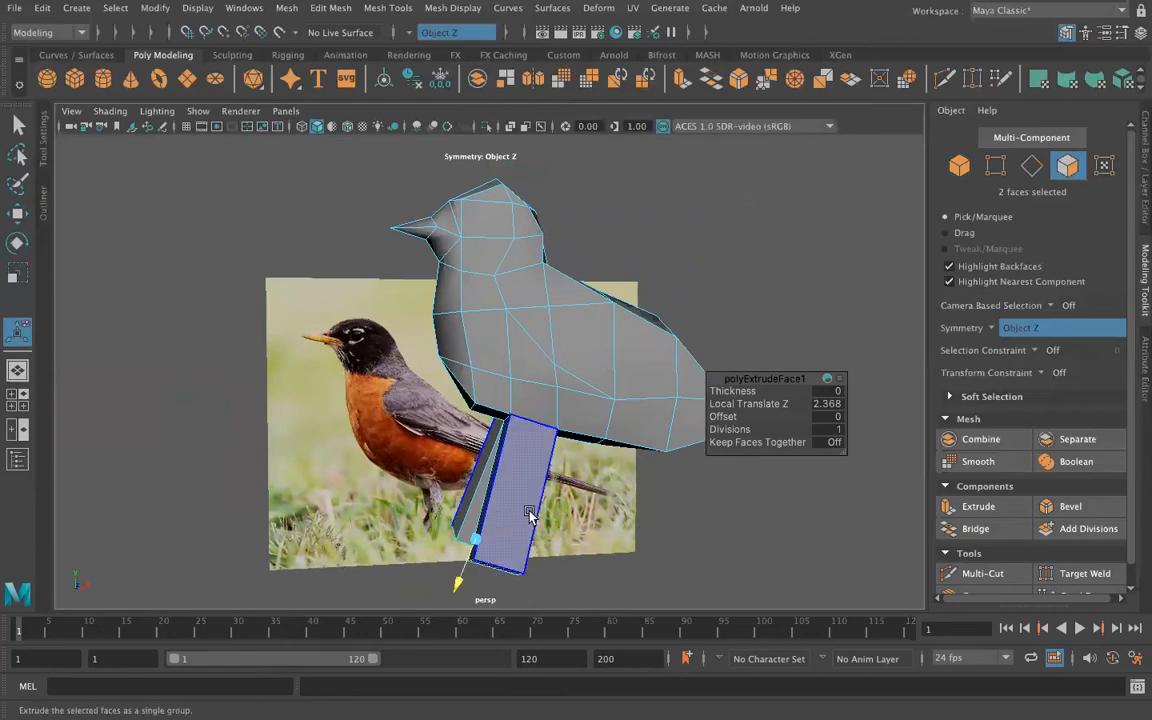
Step: Scale down the end faces of both legs, move them back along X and raise them along Y to form thighs
{"action": "key", "text": "q"}
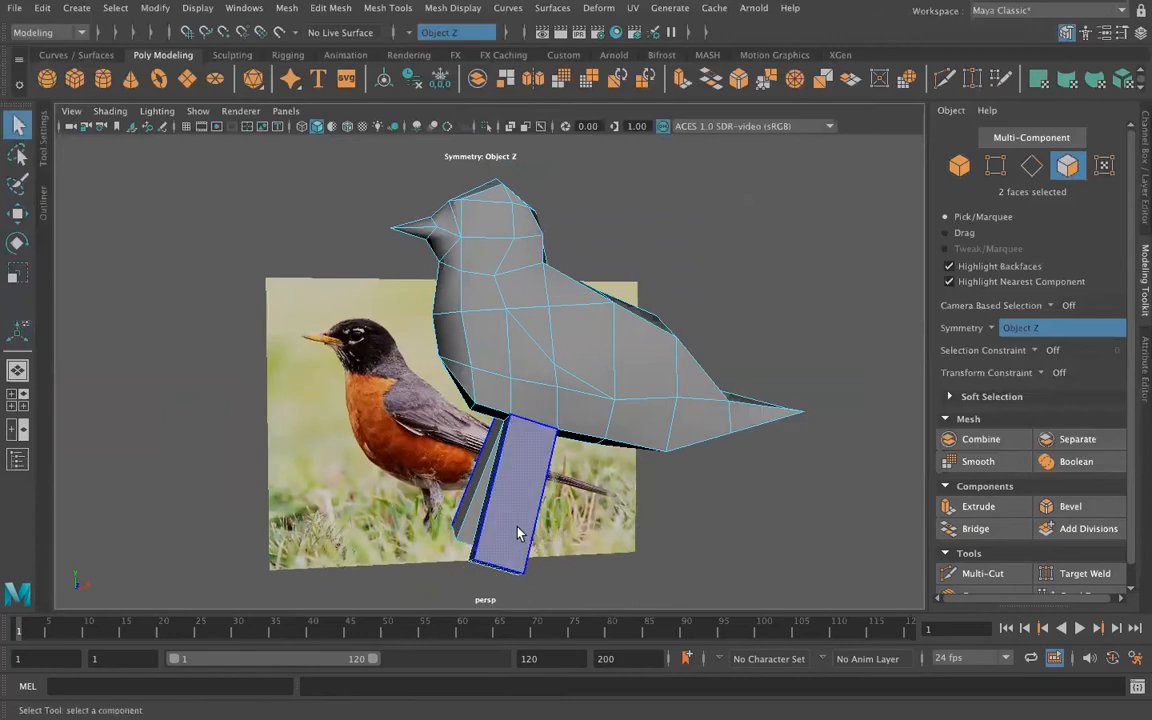
{"action": "left_click", "coordinate": [495, 572]}
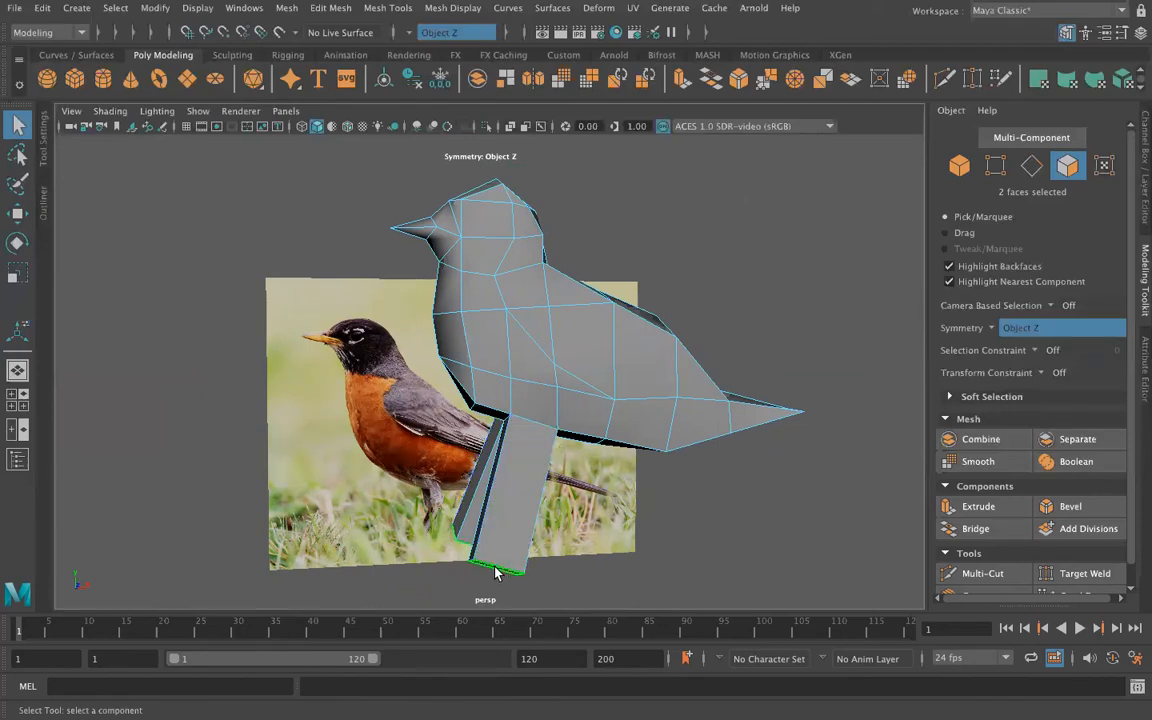
{"action": "key", "text": "r"}
{"action": "left_click_drag", "start_coordinate": [505, 570], "coordinate": [483, 568]}
{"action": "key", "text": "w"}
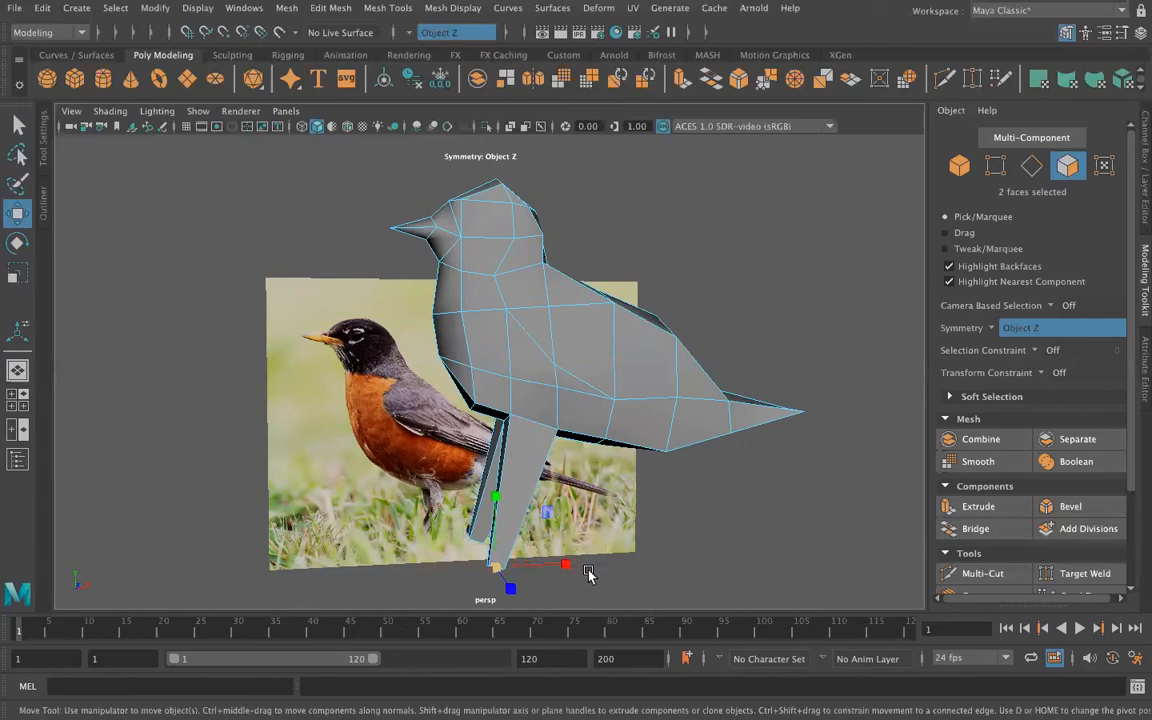
{"action": "left_click_drag", "start_coordinate": [573, 568], "coordinate": [638, 563]}
{"action": "left_click_drag", "start_coordinate": [563, 489], "coordinate": [553, 408]}
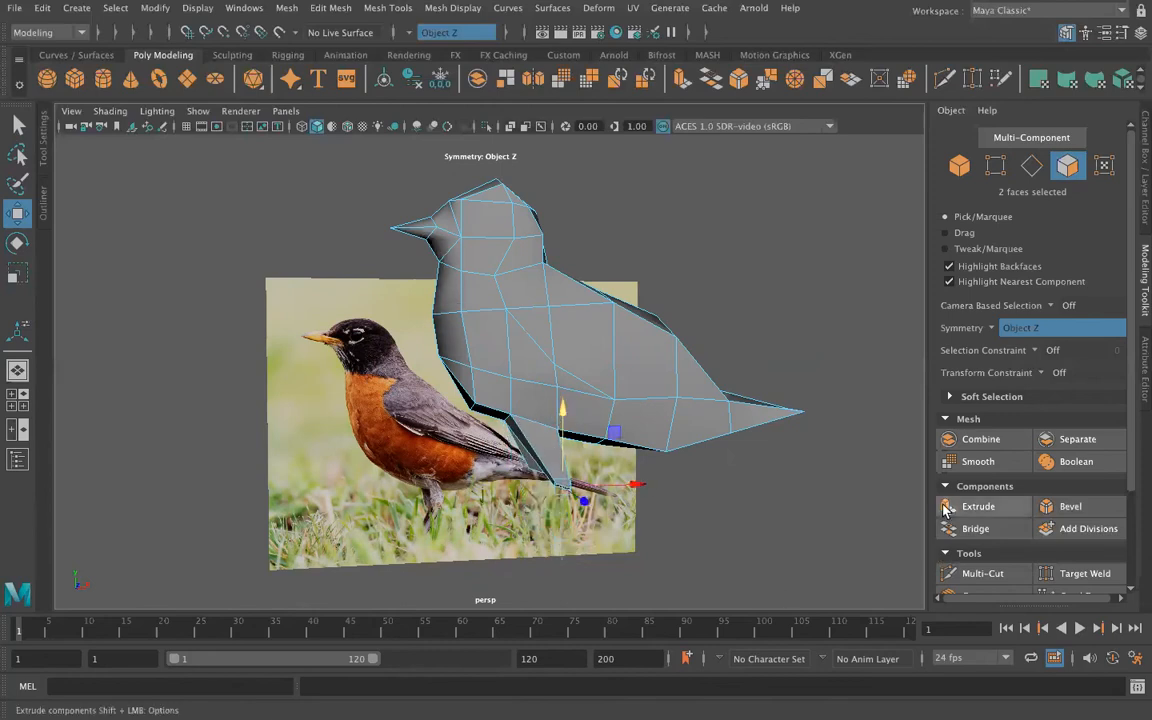
Step: Extrude the leg end faces with Local Translate Z at 0.845 to form lower legs, and reposition their end faces
{"action": "left_click", "coordinate": [975, 506]}
{"action": "left_click_drag", "start_coordinate": [512, 521], "coordinate": [500, 560]}
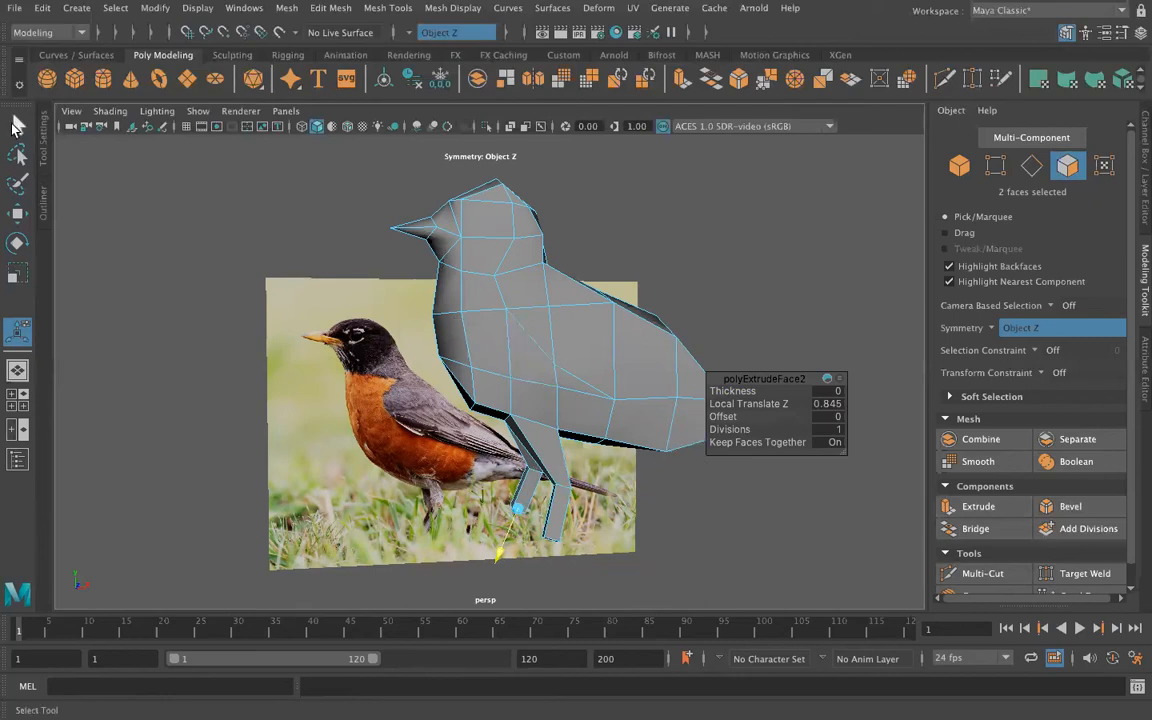
{"action": "left_click", "coordinate": [16, 124]}
{"action": "left_click_drag", "start_coordinate": [512, 593], "coordinate": [540, 532], "text": "alt"}
{"action": "key", "text": "w"}
{"action": "left_click_drag", "start_coordinate": [630, 493], "coordinate": [537, 433]}
{"action": "left_click", "coordinate": [694, 487]}
{"action": "right_click_drag", "start_coordinate": [500, 255], "coordinate": [508, 213]}
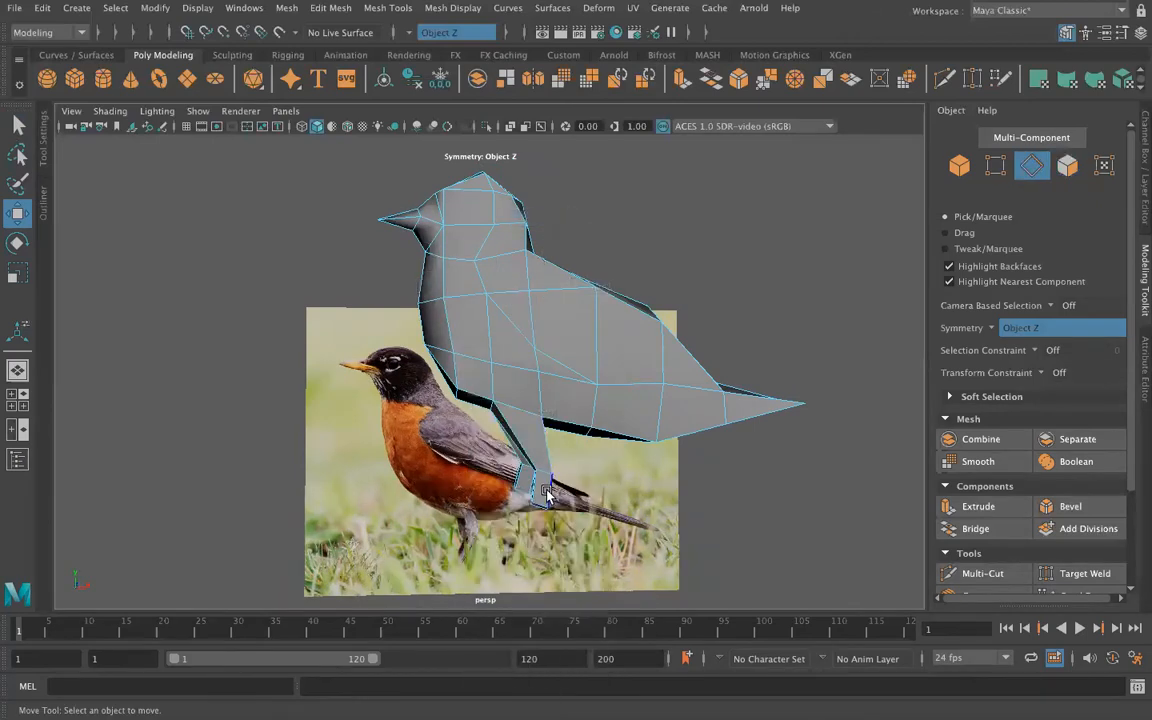
Step: Select the knee edge loops on both legs and adjust their height along Y
{"action": "double_click", "coordinate": [552, 474]}
{"action": "mouse_move", "coordinate": [545, 375]}
{"action": "left_mouse_down"}
{"action": "mouse_move", "coordinate": [540, 391]}
{"action": "mouse_move", "coordinate": [546, 380]}
{"action": "left_mouse_up"}
{"action": "key", "text": "e"}
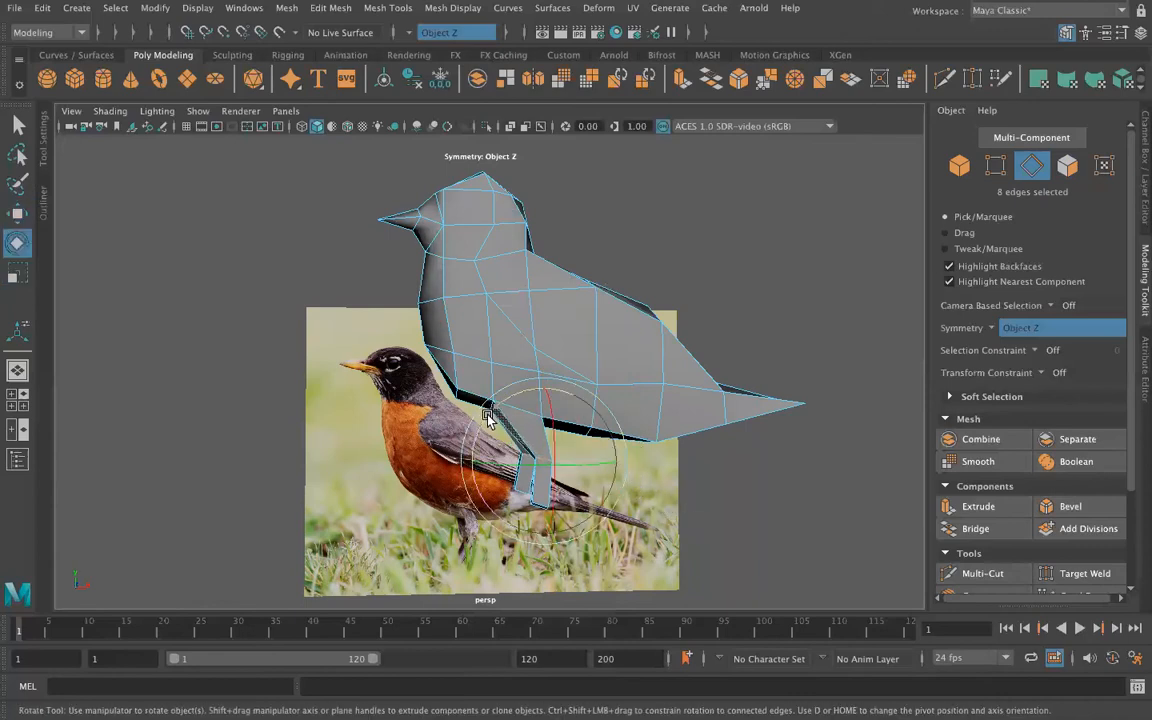
{"action": "left_click", "coordinate": [812, 577]}
{"action": "left_click_drag", "start_coordinate": [440, 537], "coordinate": [667, 516], "text": "alt"}
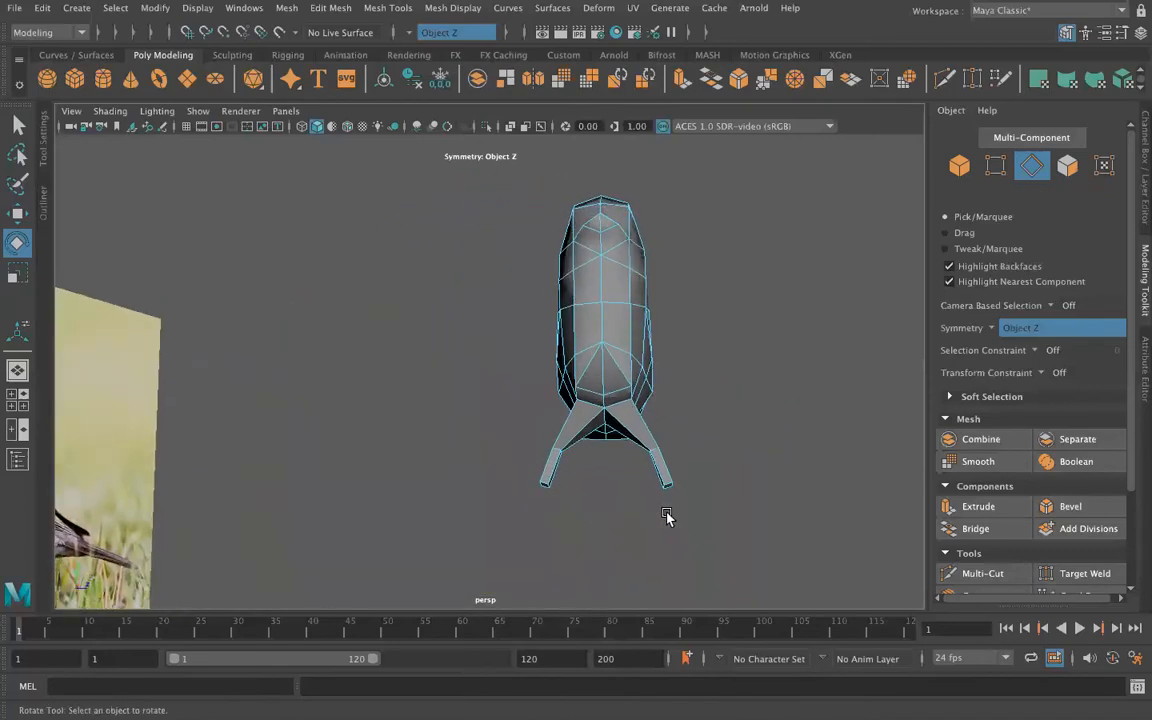
Step: Move the knee edge loops of both legs inward along Z
{"action": "double_click", "coordinate": [652, 450]}
{"action": "key", "text": "w"}
{"action": "left_click_drag", "start_coordinate": [738, 450], "coordinate": [727, 456]}
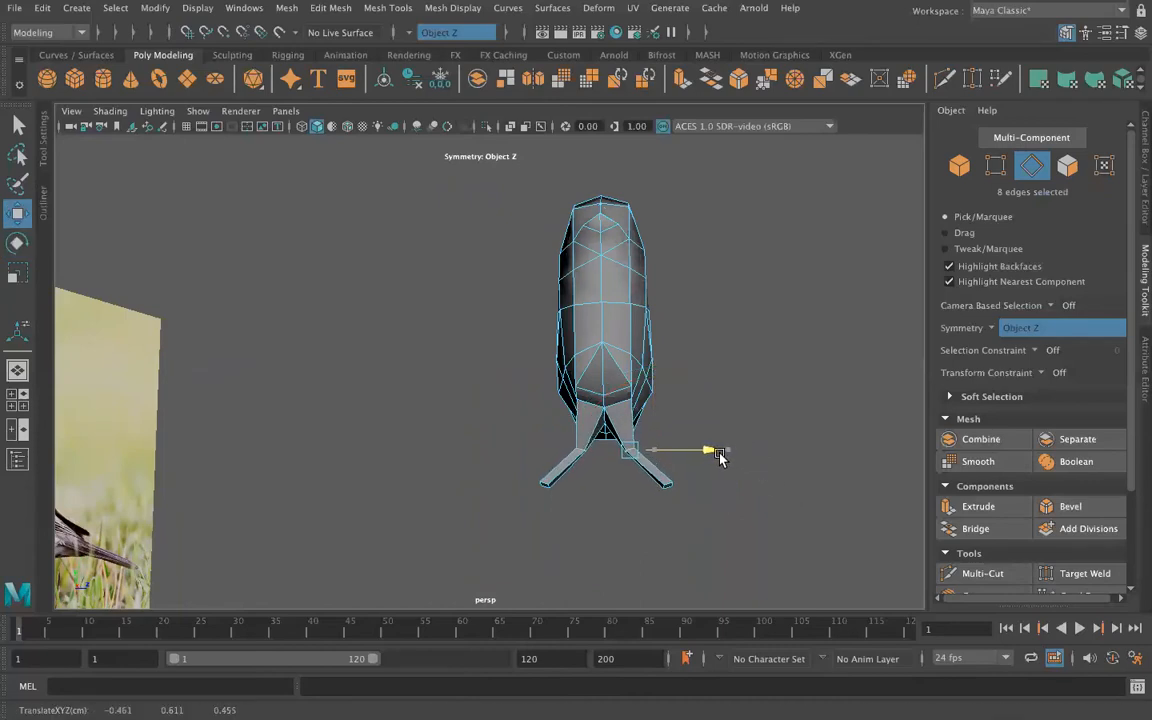
Step: Move the bottom ends of both lower legs inward along Z so the legs stand straighter
{"action": "right_click", "coordinate": [675, 488]}
{"action": "right_click_drag", "start_coordinate": [675, 488], "coordinate": [677, 307]}
{"action": "left_click", "coordinate": [668, 490]}
{"action": "left_click_drag", "start_coordinate": [756, 486], "coordinate": [732, 501]}
{"action": "left_click", "coordinate": [810, 528]}
Step: Switch to vertex editing and reposition the side vertex on the lower body line along Z
{"action": "left_click_drag", "start_coordinate": [800, 545], "coordinate": [634, 410], "text": "alt"}
{"action": "right_click_drag", "start_coordinate": [635, 409], "coordinate": [557, 284]}
{"action": "right_click_drag", "start_coordinate": [557, 335], "coordinate": [522, 264]}
{"action": "left_click", "coordinate": [630, 392]}
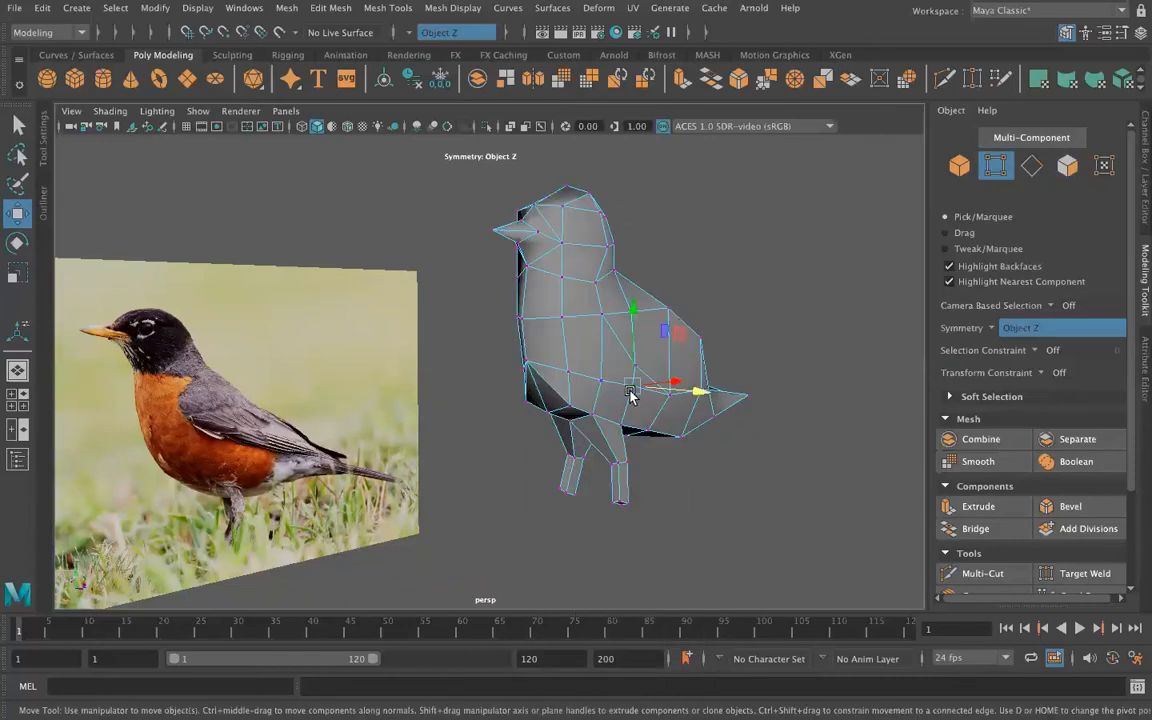
{"action": "left_click_drag", "start_coordinate": [657, 457], "coordinate": [570, 335], "text": "alt"}
{"action": "left_click", "coordinate": [634, 384]}
Step: Select the vertices at the end of the tail, pull them farther back along X and lower them slightly
{"action": "left_click_drag", "start_coordinate": [626, 441], "coordinate": [740, 460], "text": "alt"}
{"action": "left_click_drag", "start_coordinate": [748, 508], "coordinate": [750, 506]}
{"action": "left_click_drag", "start_coordinate": [832, 517], "coordinate": [879, 541]}
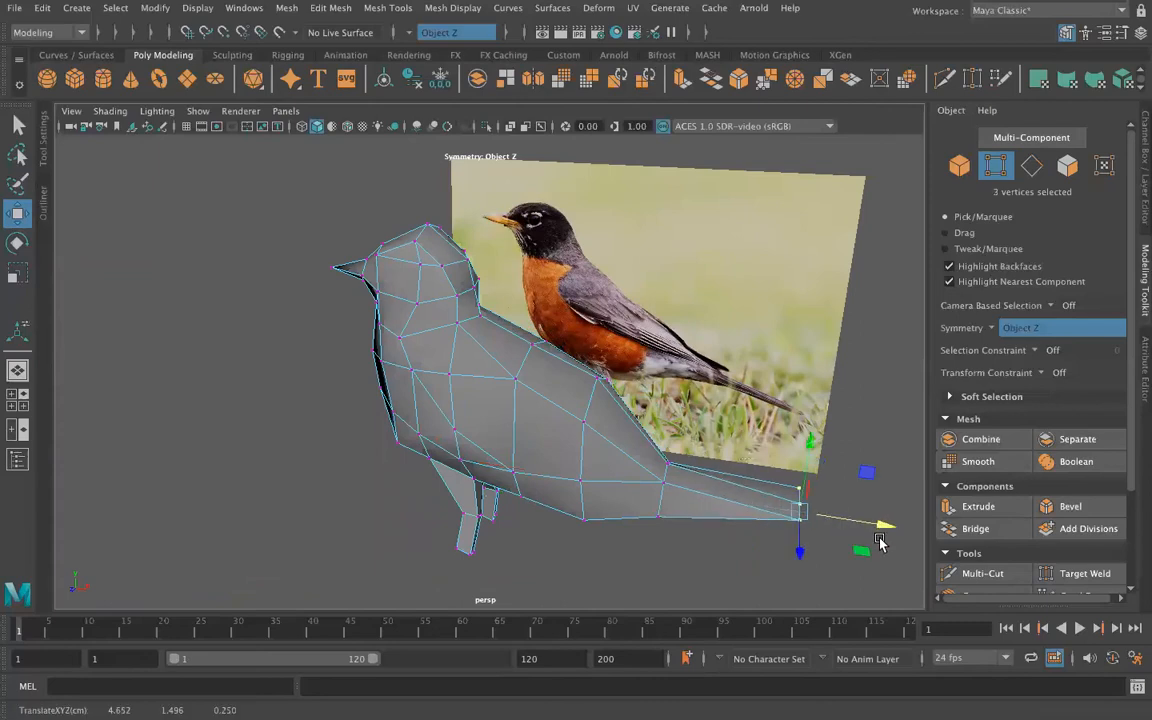
{"action": "left_click", "coordinate": [738, 573]}
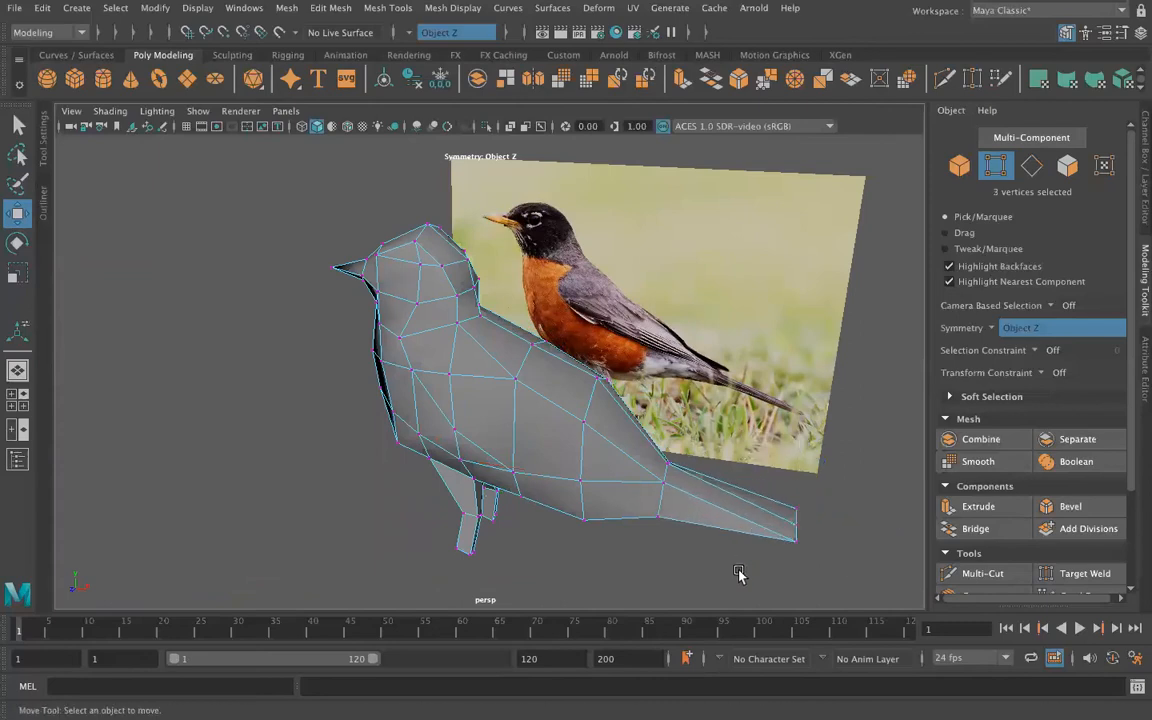
{"action": "left_click_drag", "start_coordinate": [503, 503], "coordinate": [730, 470], "text": "alt"}
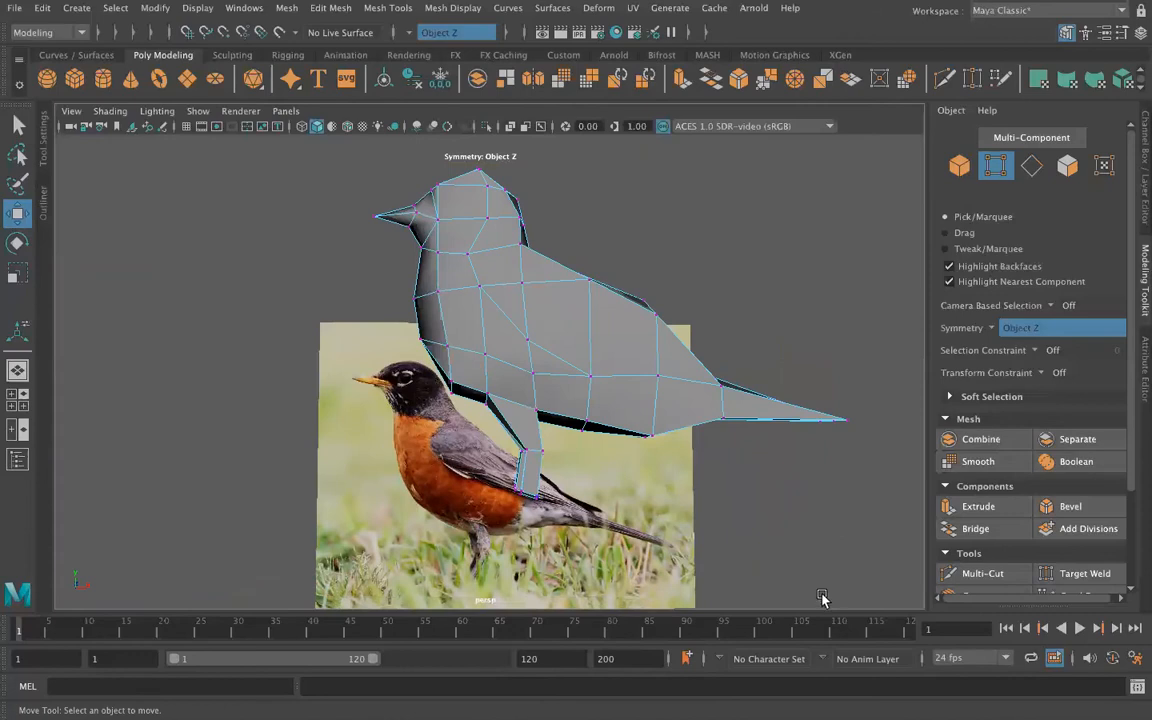
Step: Return to object mode and apply Add Divisions to the whole bird exponentially, with division level 1 and quads mode
{"action": "right_click_drag", "start_coordinate": [535, 262], "coordinate": [617, 239]}
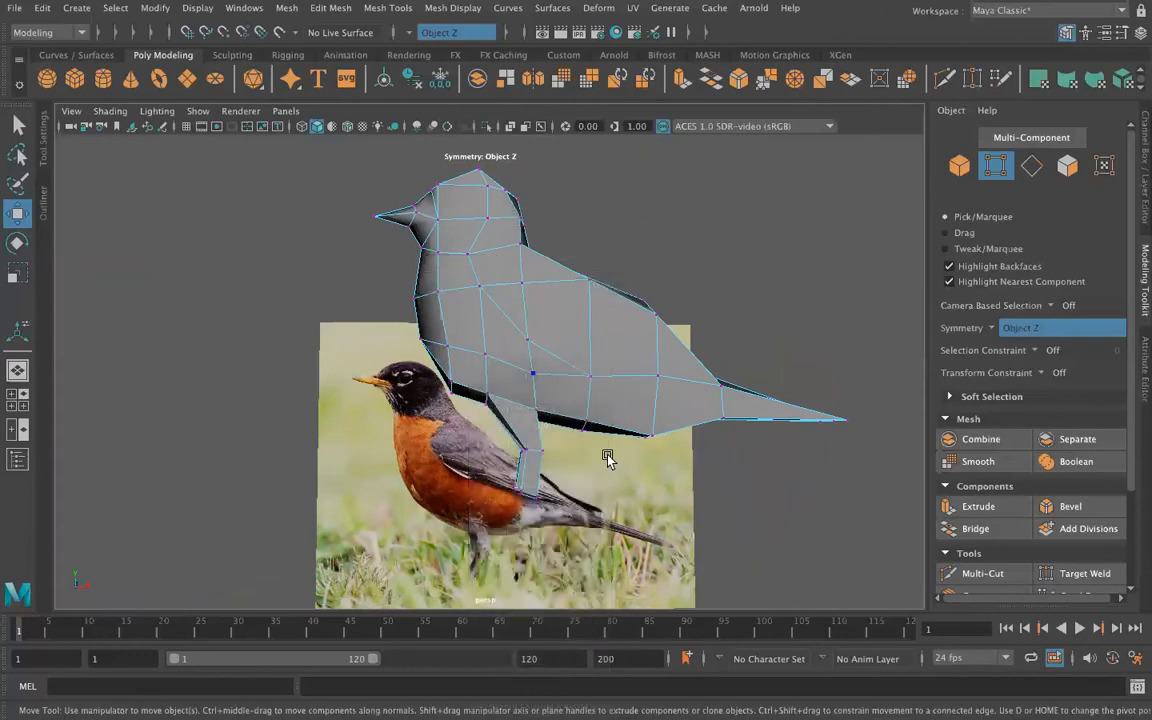
{"action": "left_click", "coordinate": [405, 9]}
{"action": "mouse_move", "coordinate": [331, 10]}
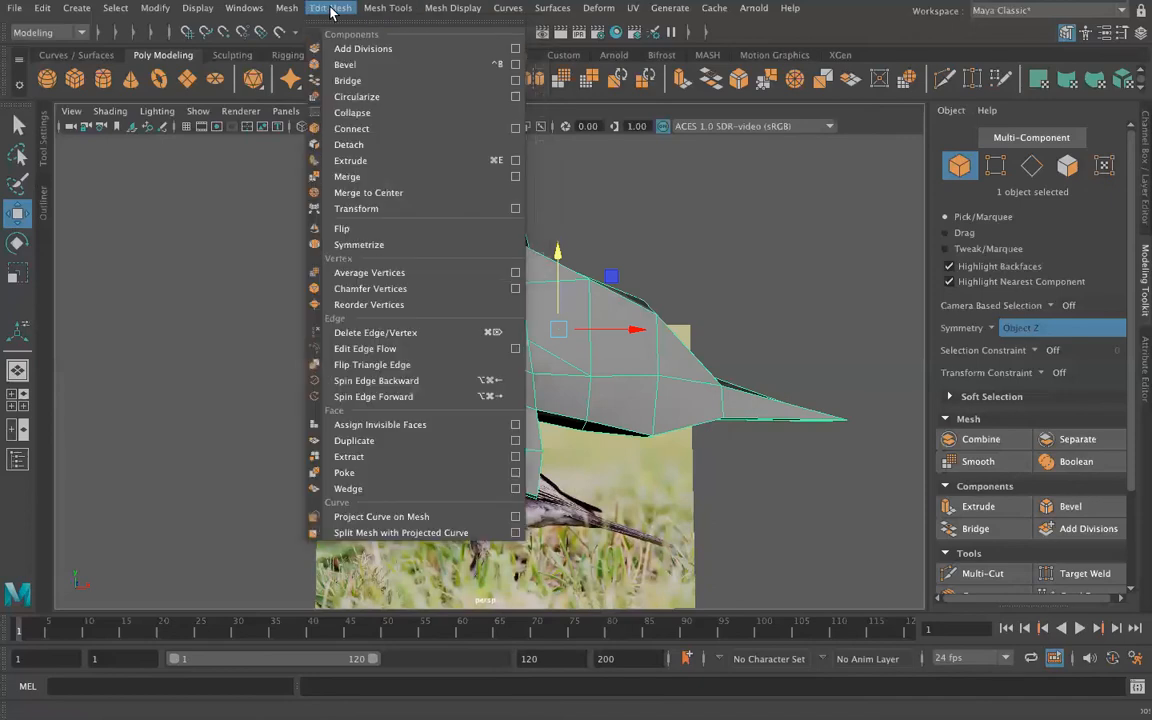
{"action": "mouse_move", "coordinate": [290, 10]}
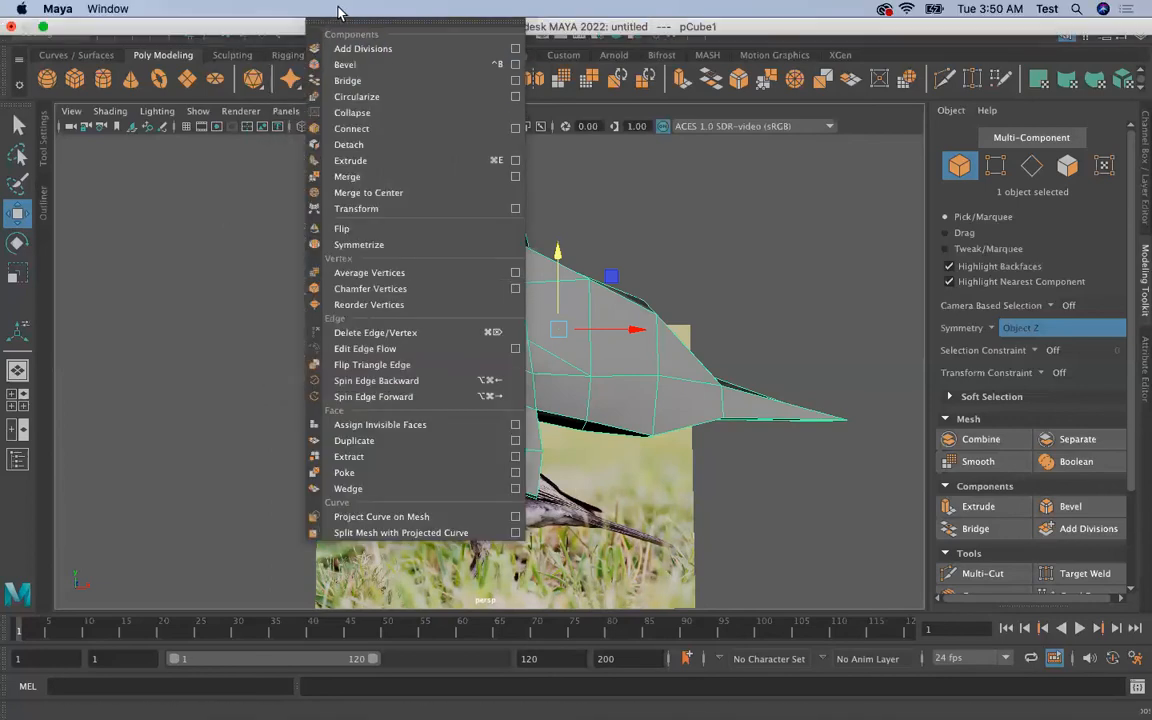
{"action": "left_click", "coordinate": [516, 50]}
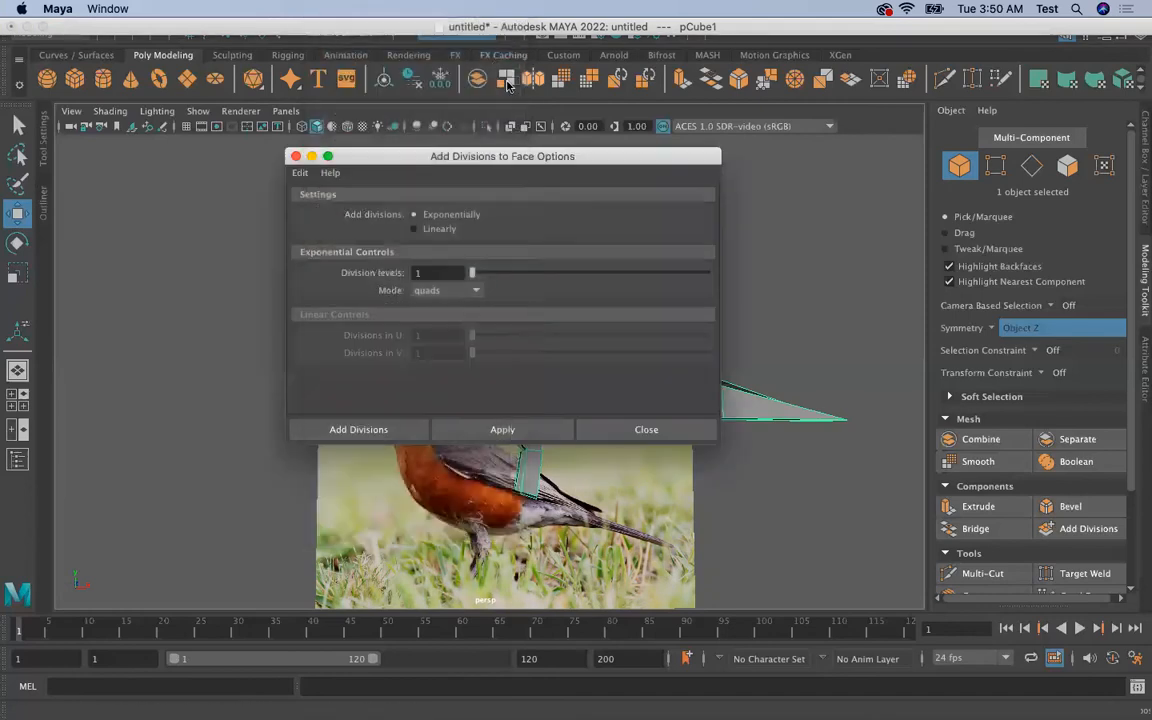
{"action": "left_click_drag", "start_coordinate": [467, 153], "coordinate": [777, 88]}
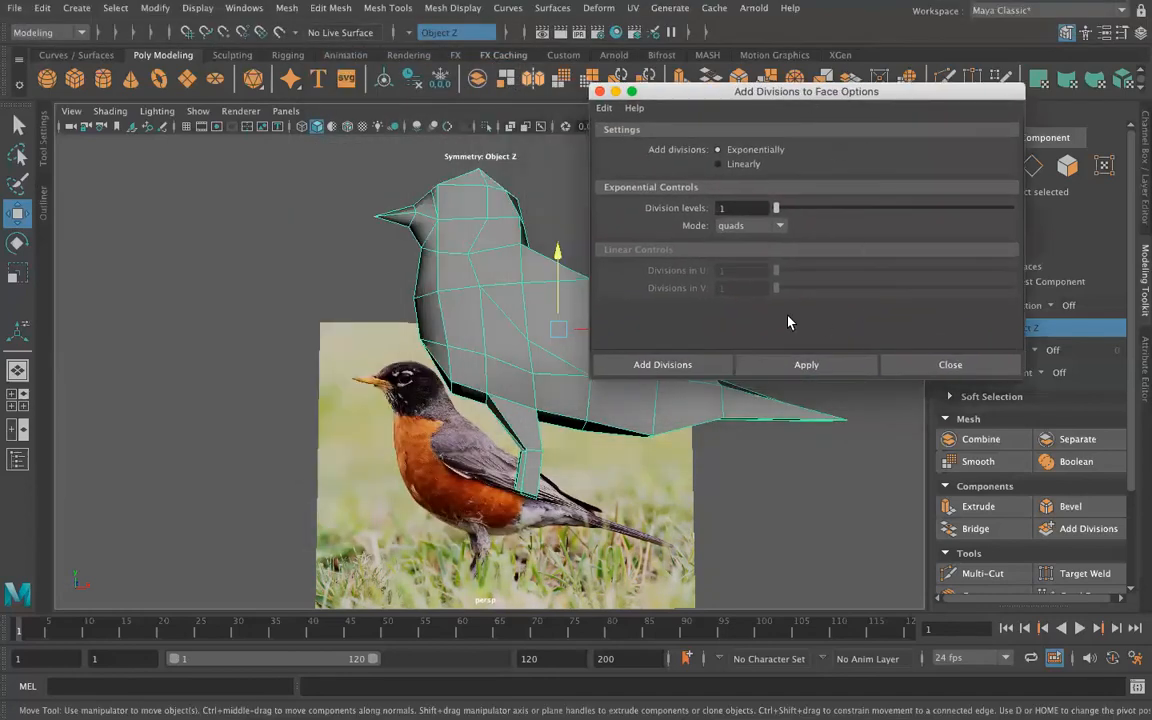
{"action": "left_click", "coordinate": [758, 372]}
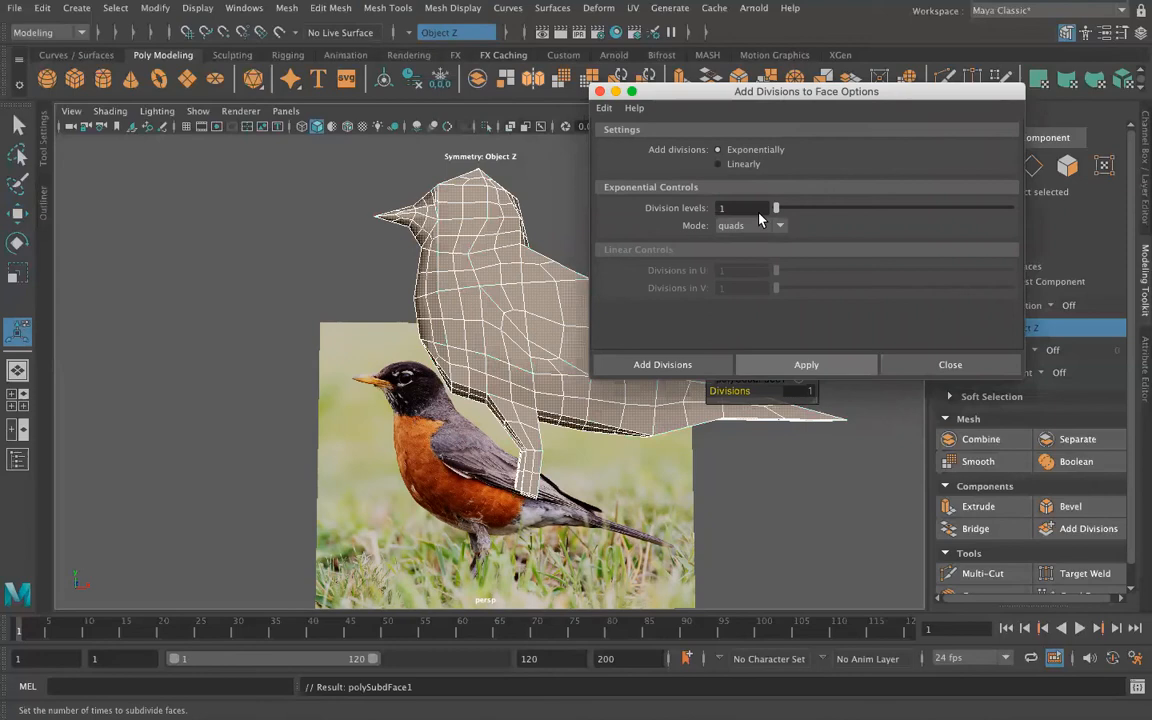
{"action": "left_click", "coordinate": [599, 91]}
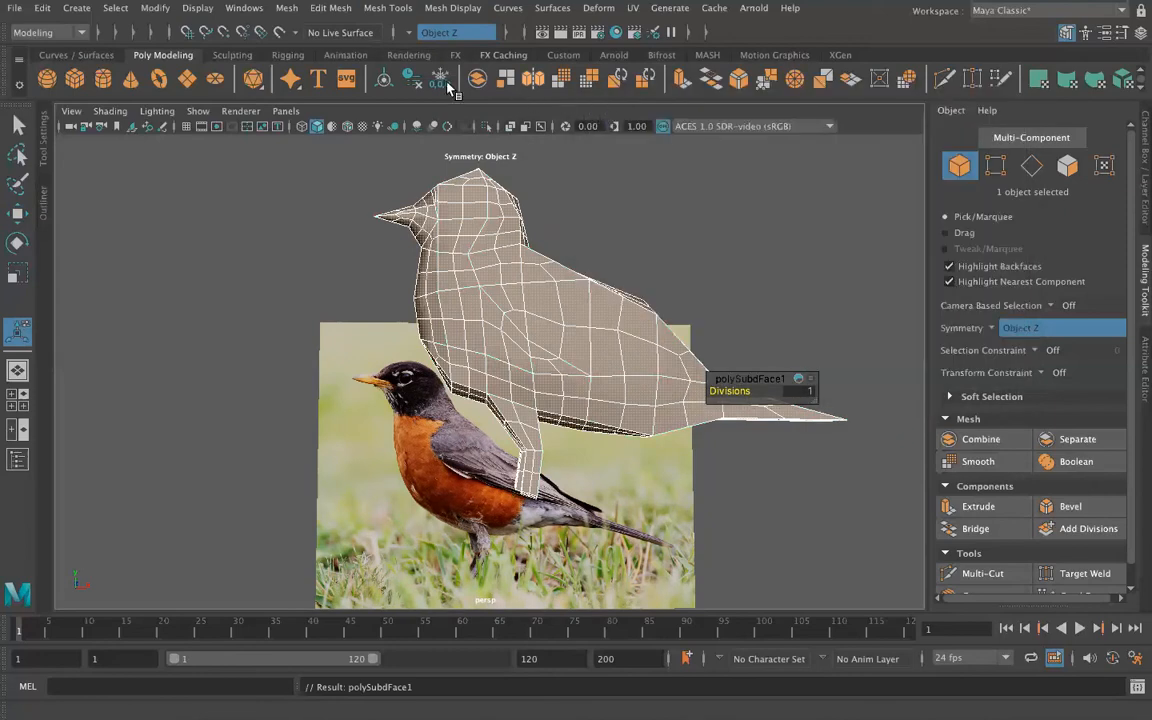
Step: Undo the divisions added to the bird mesh
{"action": "left_click", "coordinate": [390, 8]}
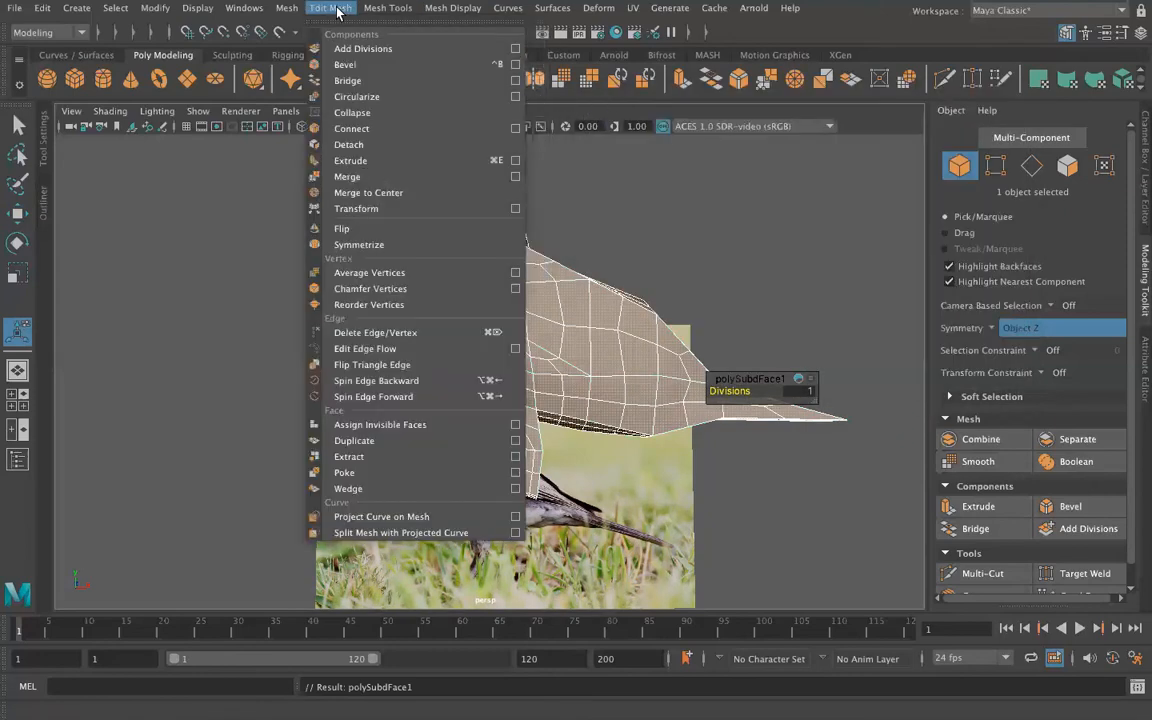
{"action": "left_click", "coordinate": [337, 12]}
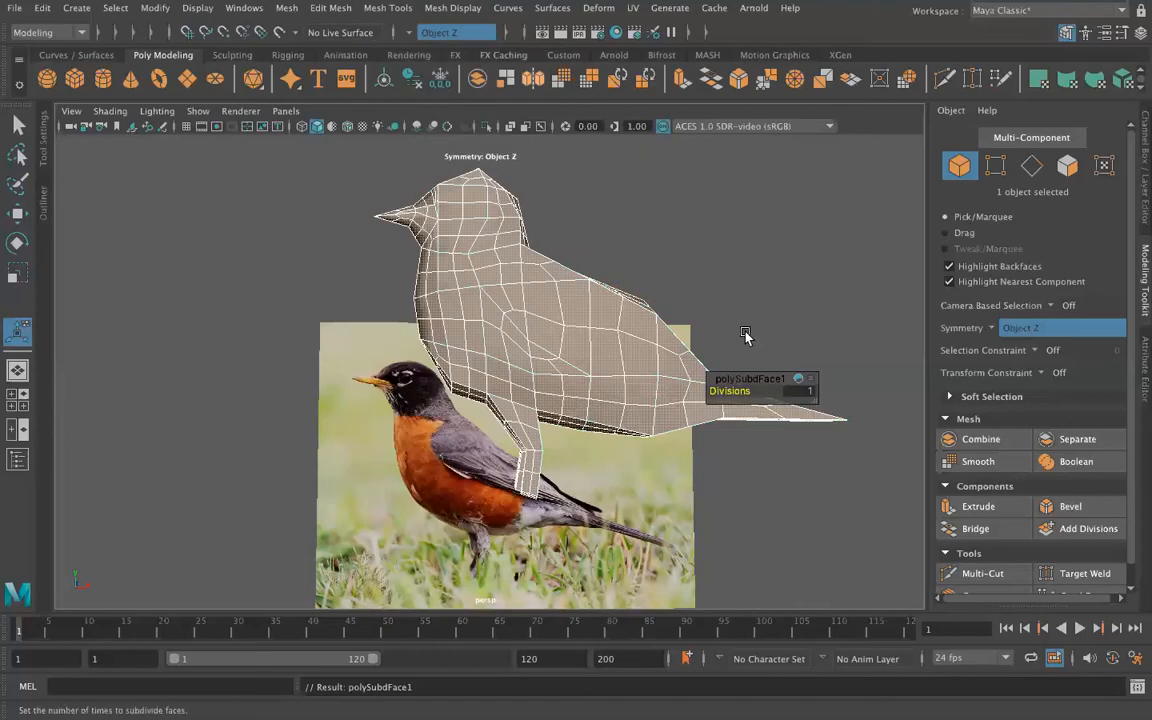
{"action": "key", "text": "ctrl+z"}
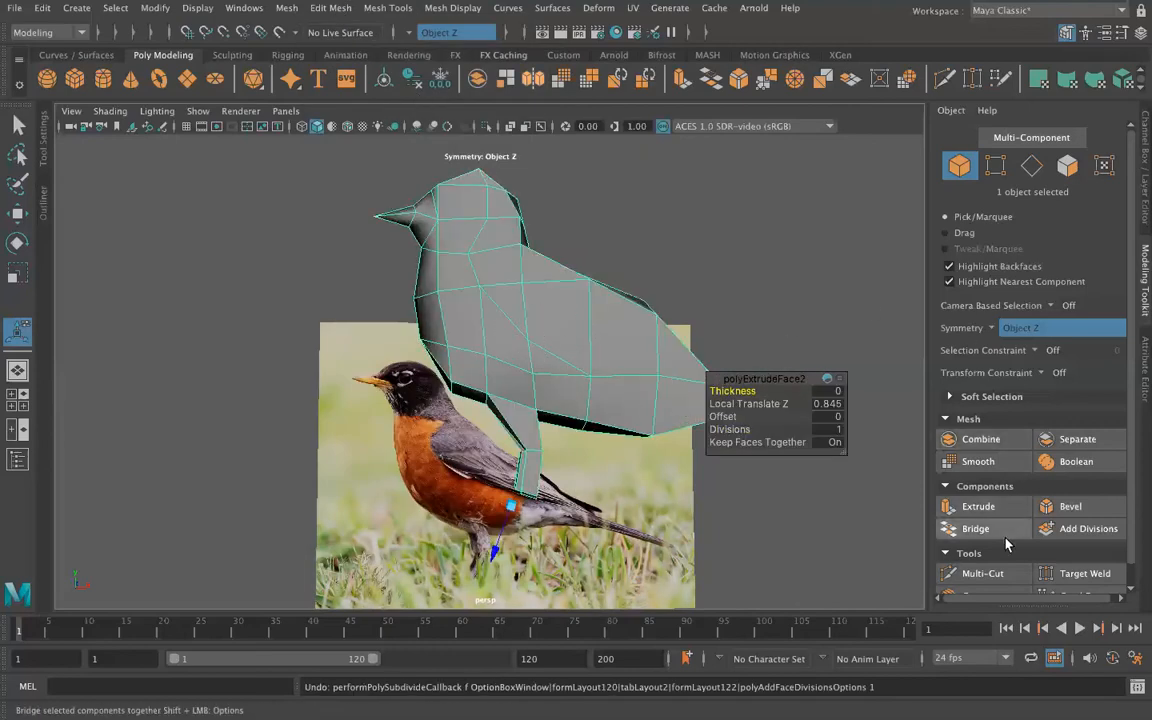
Step: Multi-Cut the mid-side vertex to the vertex on the upper rear back, and then the lower chest vertex to that same mid-side vertex
{"action": "left_click", "coordinate": [982, 573]}
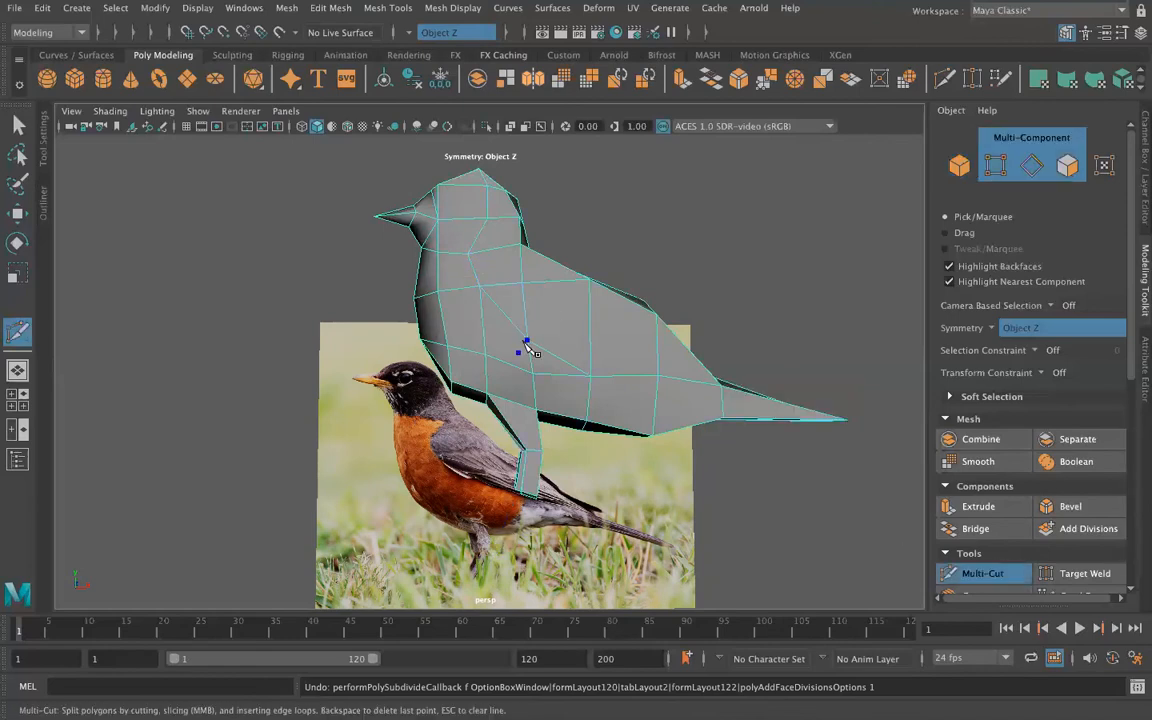
{"action": "left_click", "coordinate": [656, 316]}
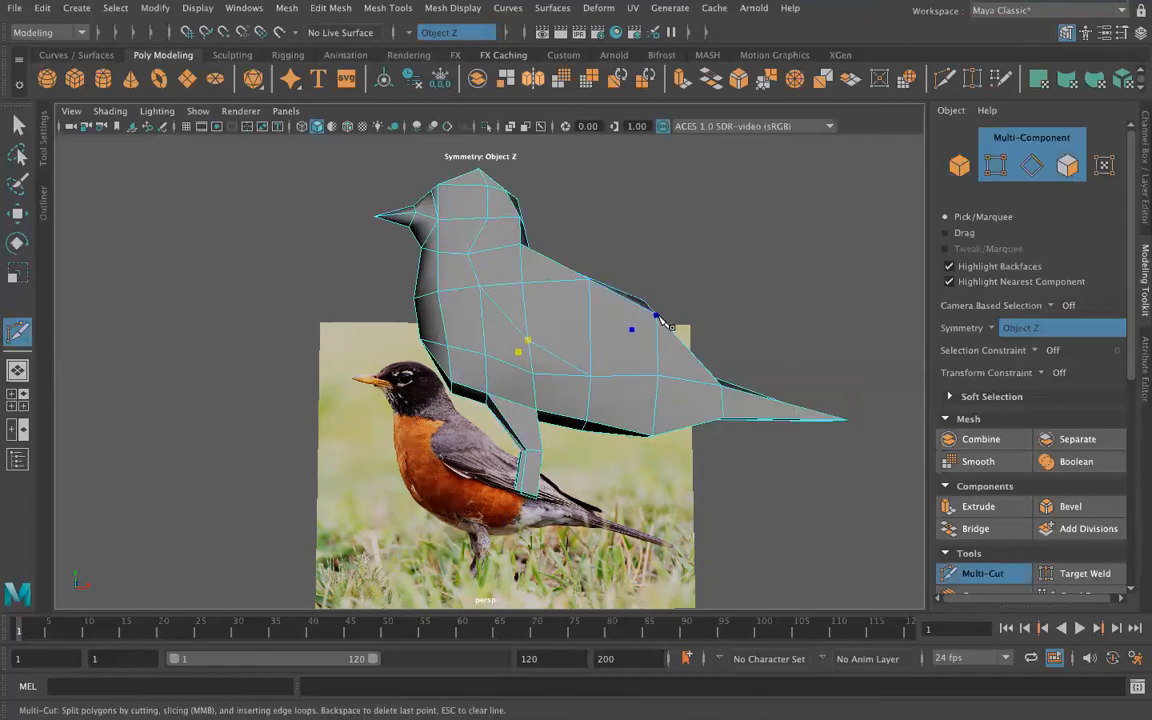
{"action": "key", "text": "Return"}
{"action": "left_click", "coordinate": [452, 384]}
{"action": "left_click", "coordinate": [527, 341]}
{"action": "key", "text": "Return"}
Step: Delete the diagonal edge running backward and down from the mid-side vertex, on both sides of the body
{"action": "left_click", "coordinate": [17, 127]}
{"action": "right_click", "coordinate": [556, 262]}
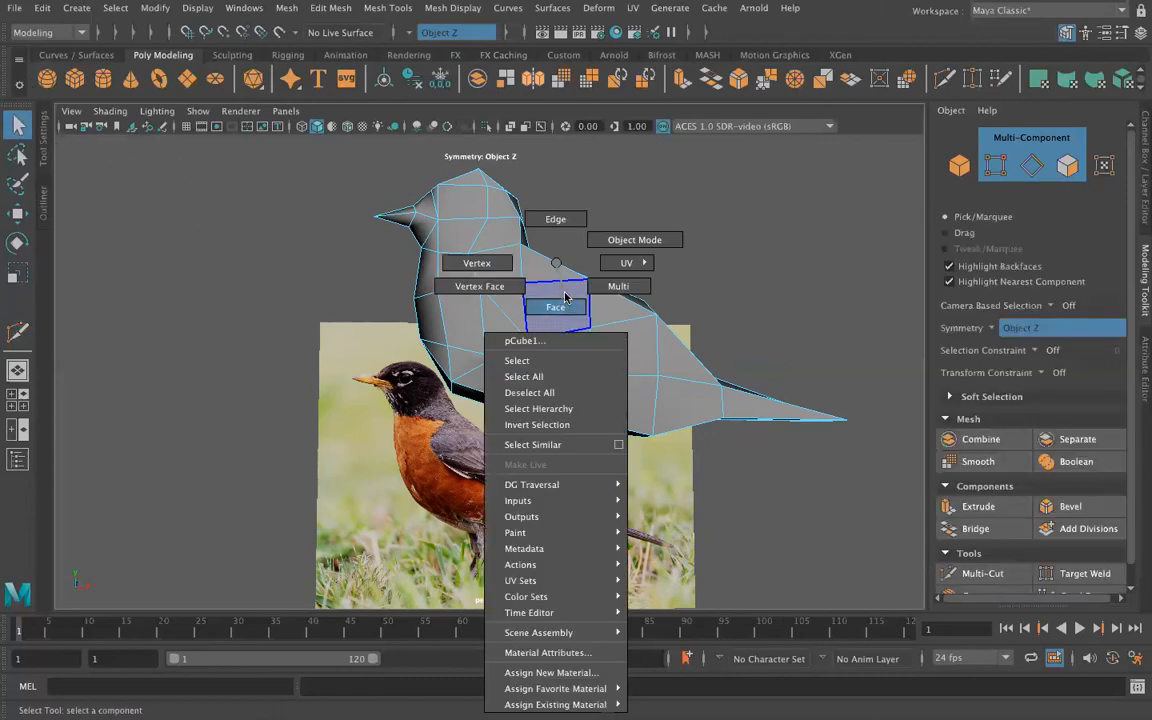
{"action": "left_click", "coordinate": [560, 243]}
{"action": "left_click", "coordinate": [555, 356]}
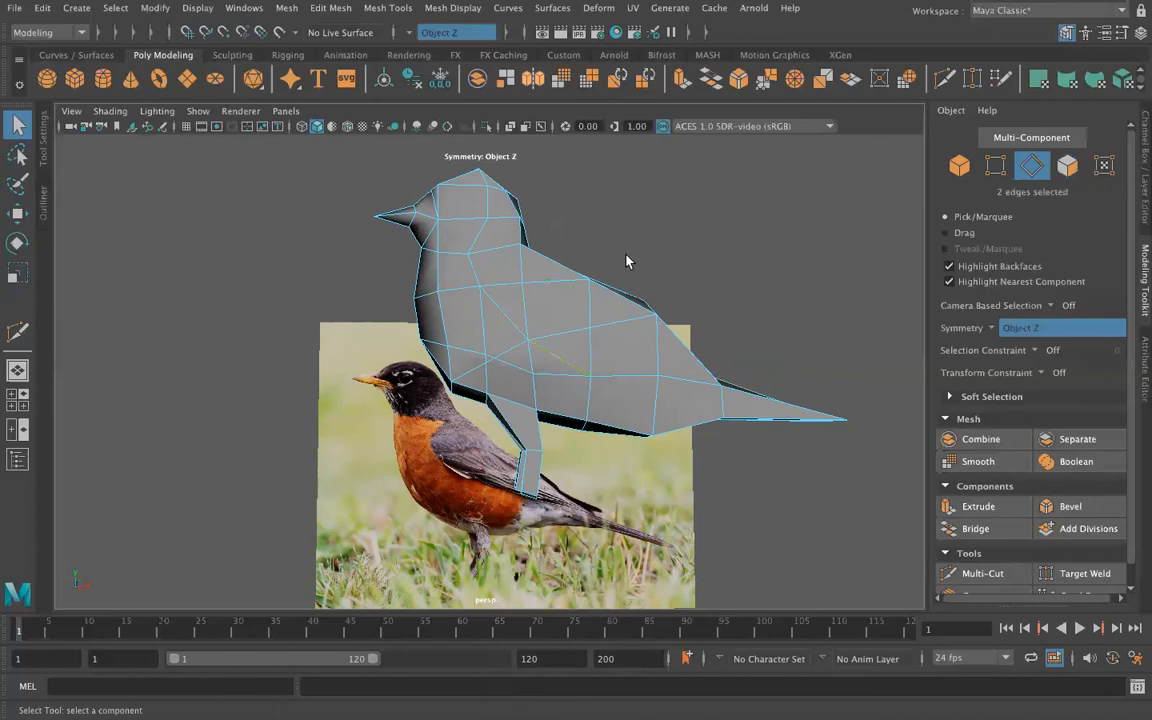
{"action": "left_click", "coordinate": [333, 9]}
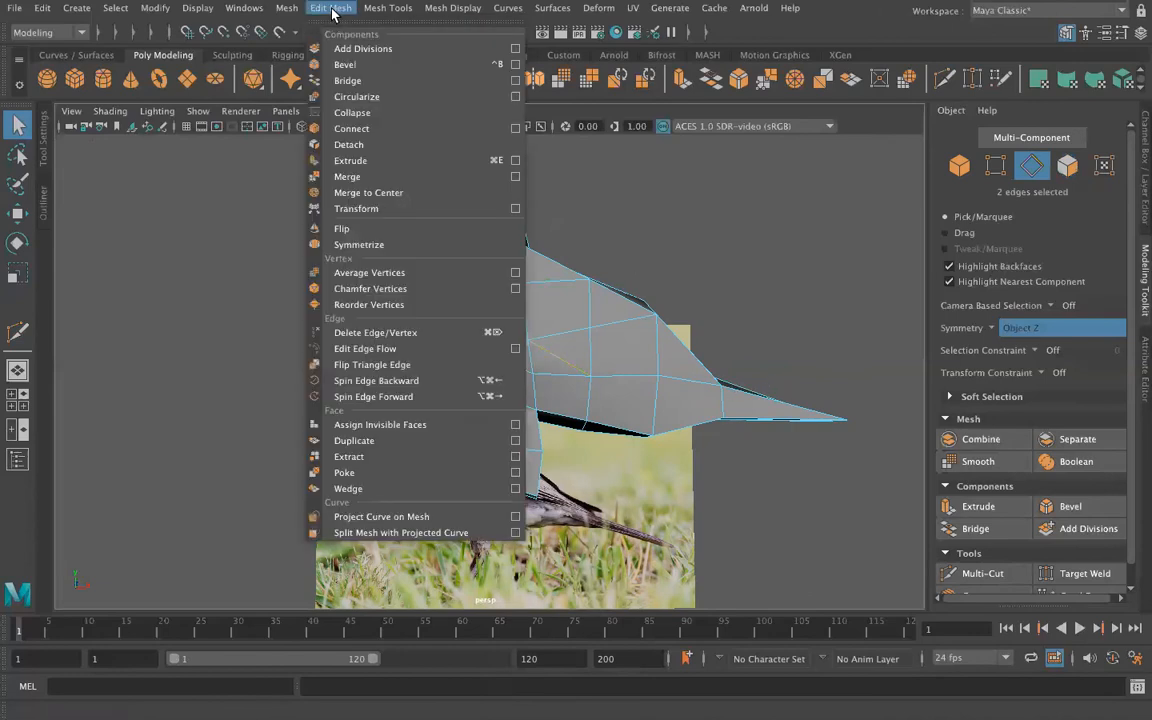
{"action": "left_click", "coordinate": [411, 331]}
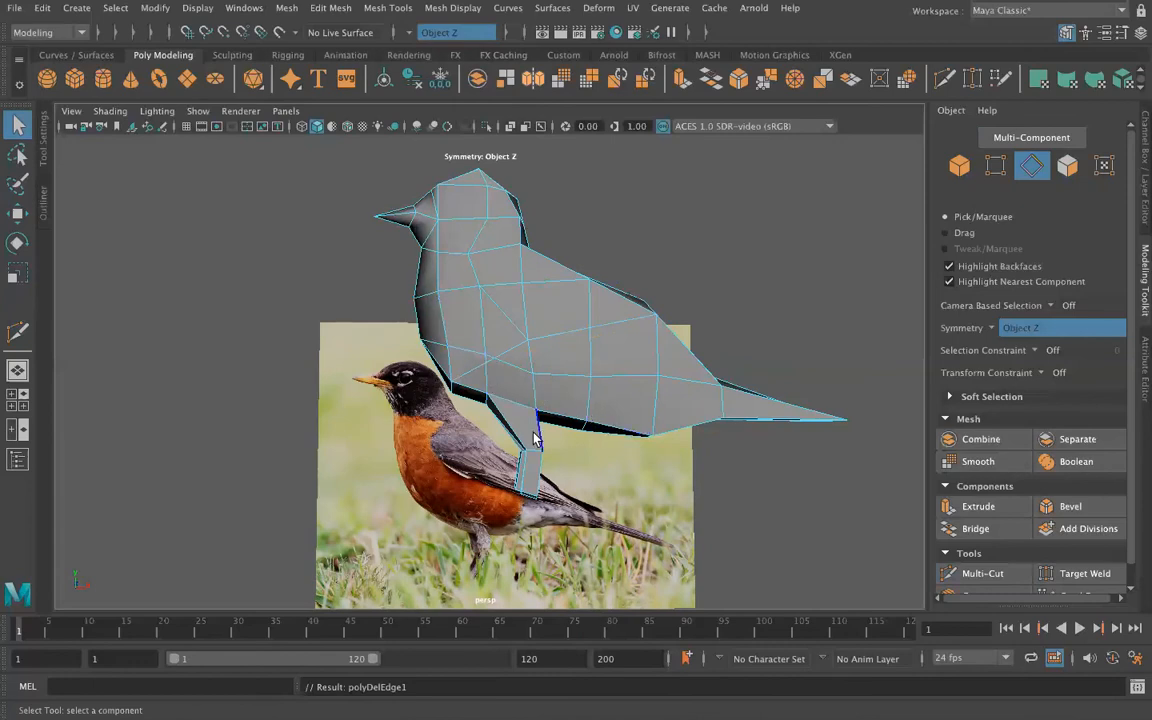
{"action": "left_click", "coordinate": [1050, 573]}
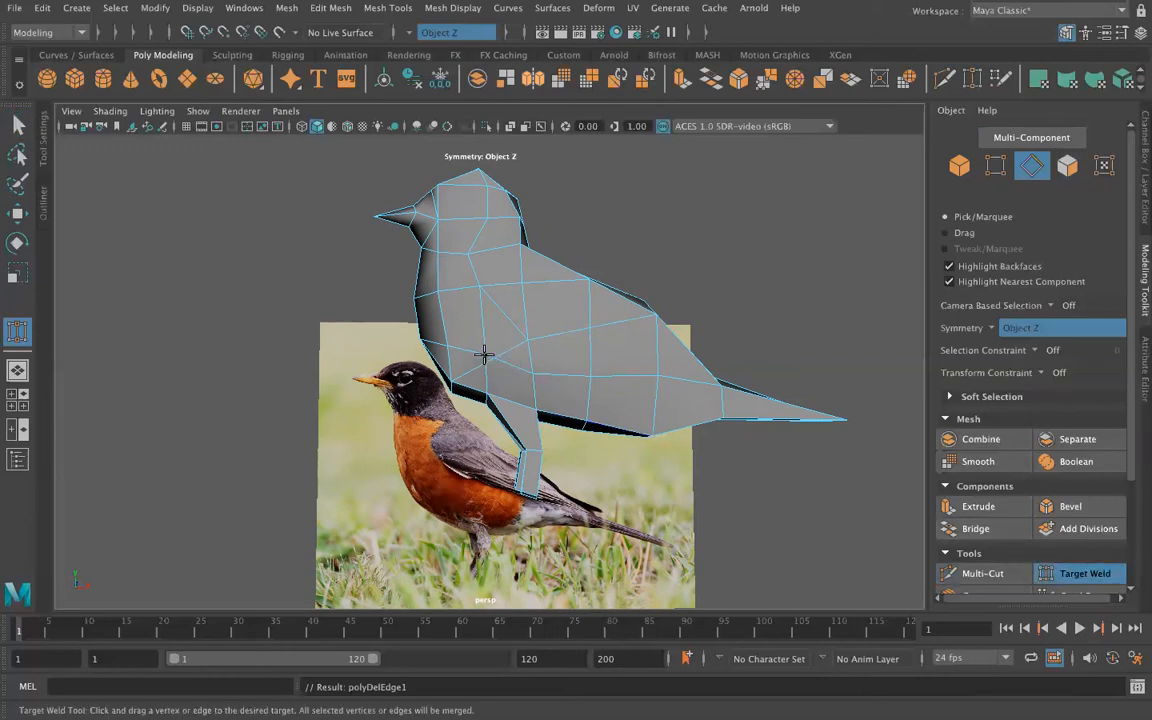
{"action": "right_click_drag", "start_coordinate": [485, 354], "coordinate": [408, 260]}
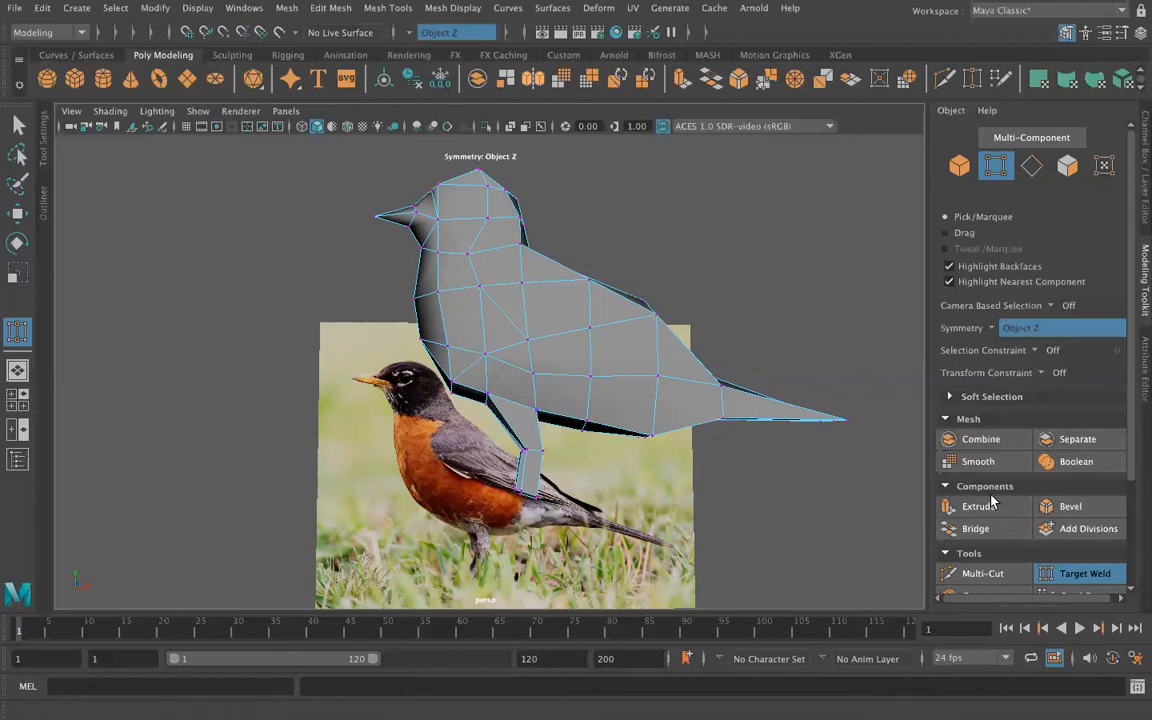
{"action": "left_click", "coordinate": [982, 574]}
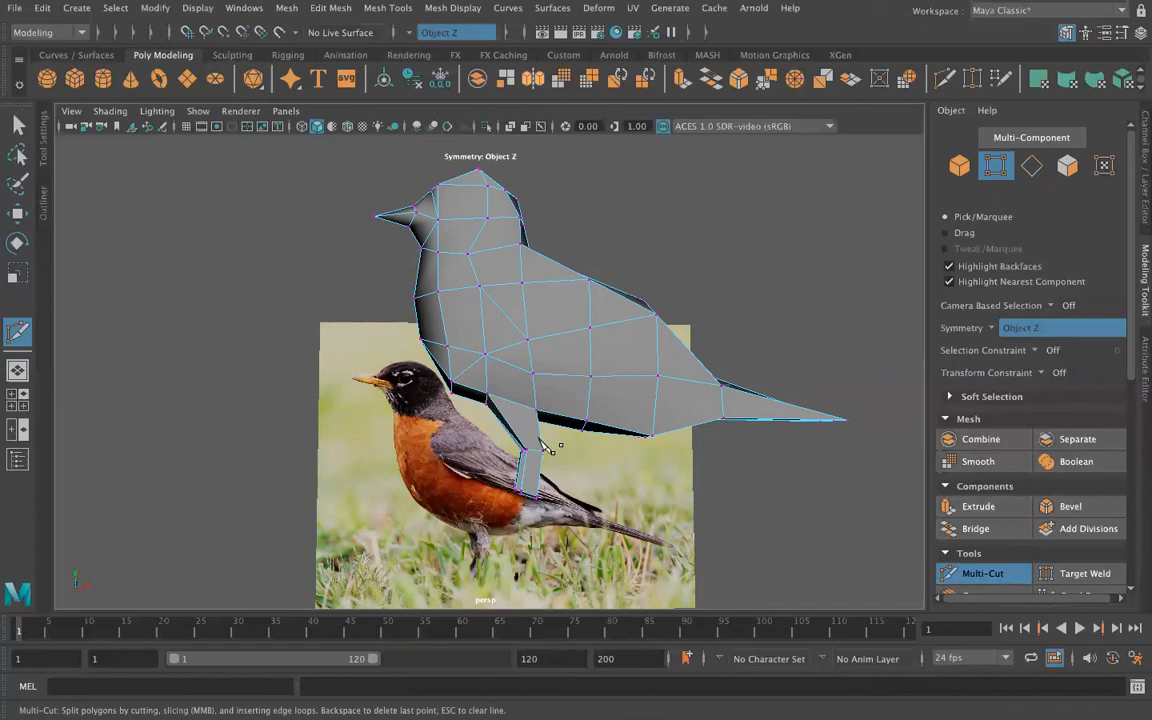
{"action": "key", "text": "q"}
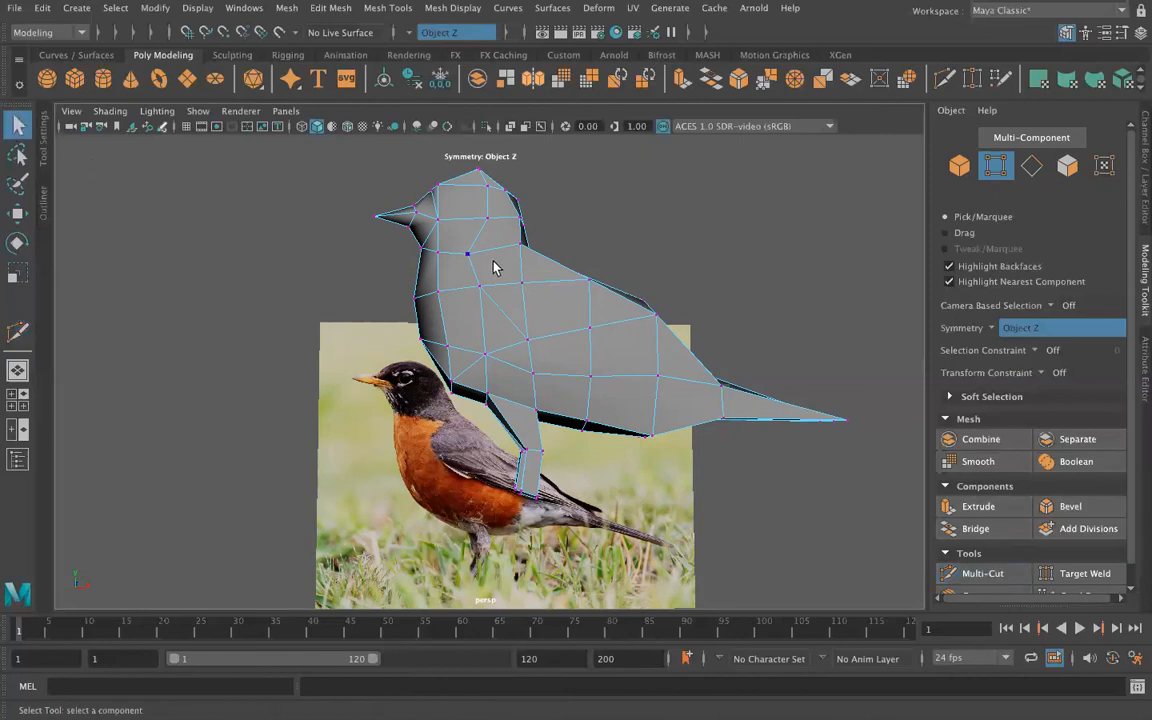
Step: Delete the diagonal edge running from the shoulder vertex down to the mid-side vertex
{"action": "right_click_drag", "start_coordinate": [498, 311], "coordinate": [490, 218]}
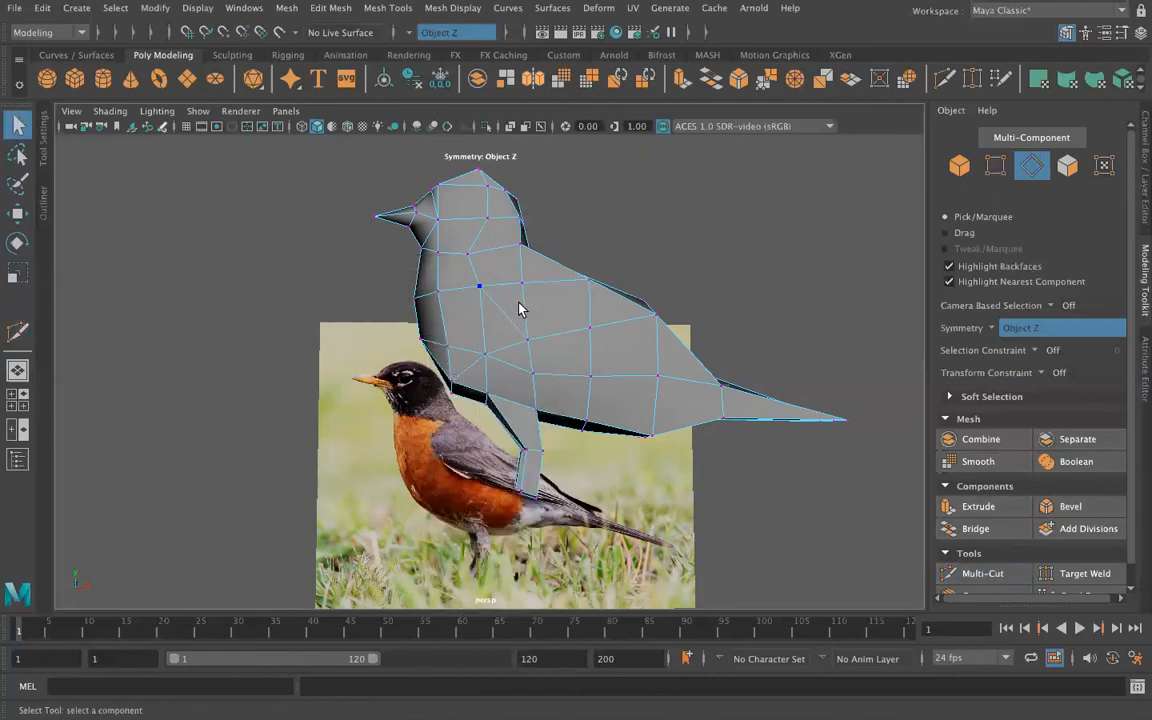
{"action": "left_click", "coordinate": [513, 323]}
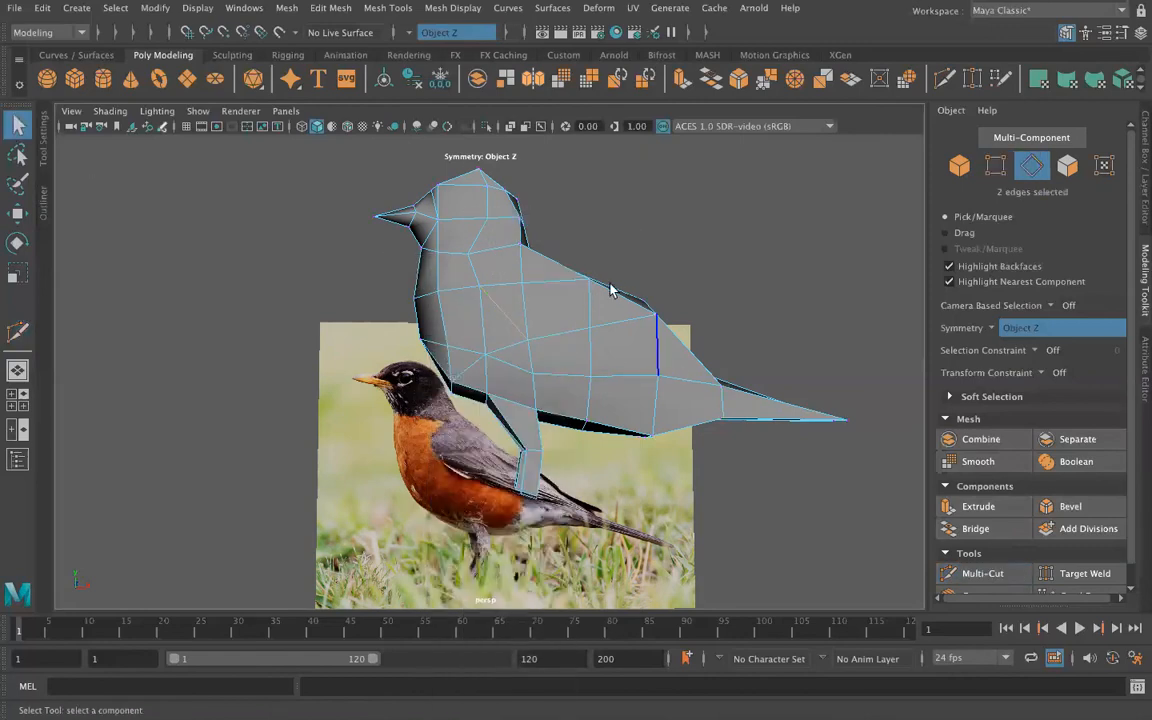
{"action": "left_click", "coordinate": [330, 8]}
{"action": "left_click", "coordinate": [378, 332]}
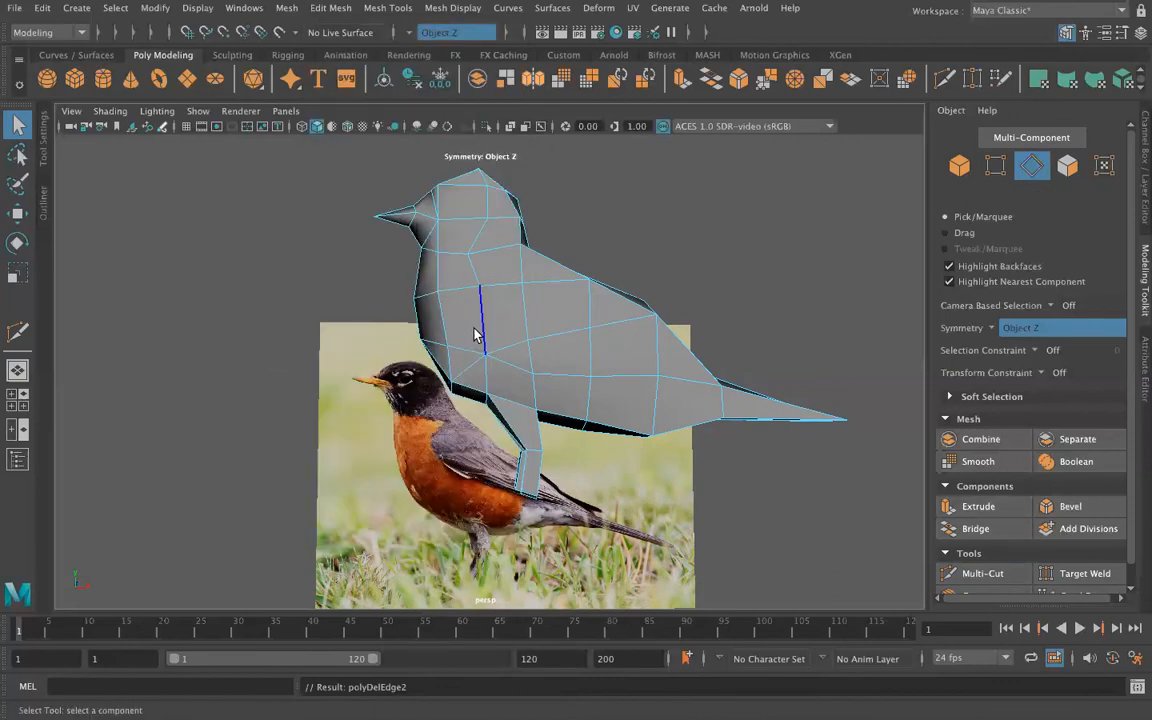
Step: In vertex mode, shift the shoulder vertex and the side vertex below it slightly forward along X
{"action": "right_click_drag", "start_coordinate": [505, 265], "coordinate": [445, 265]}
{"action": "left_click", "coordinate": [530, 300]}
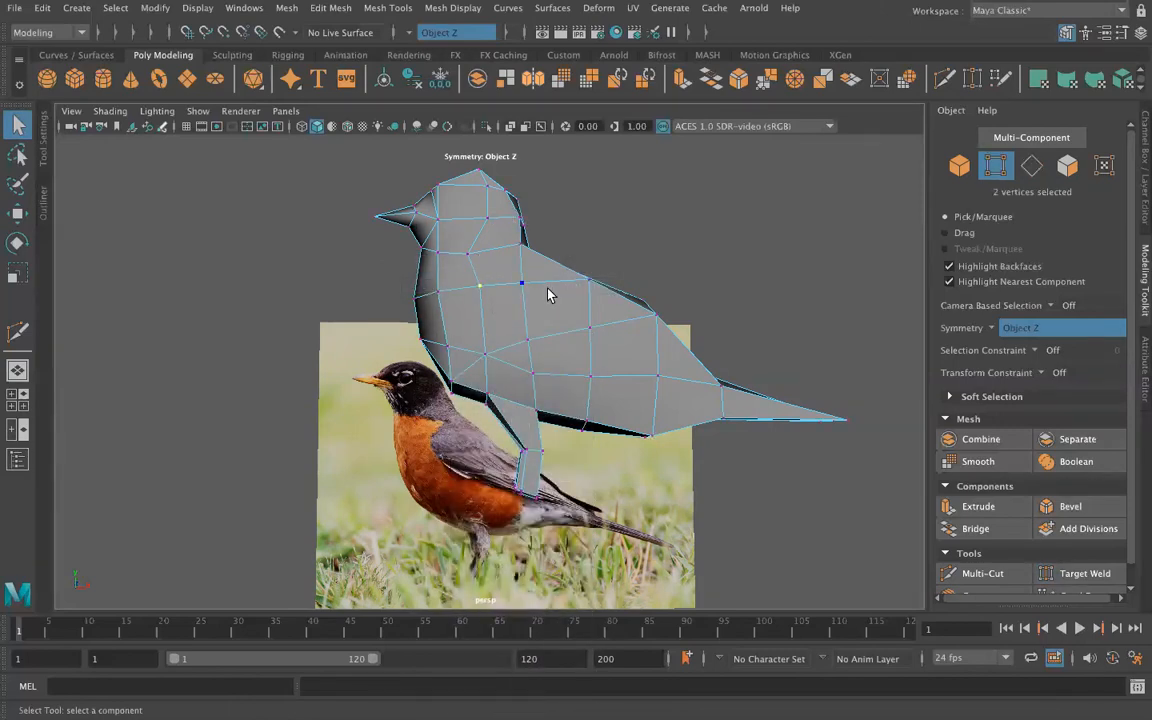
{"action": "key", "text": "w"}
{"action": "left_click_drag", "start_coordinate": [558, 290], "coordinate": [547, 291]}
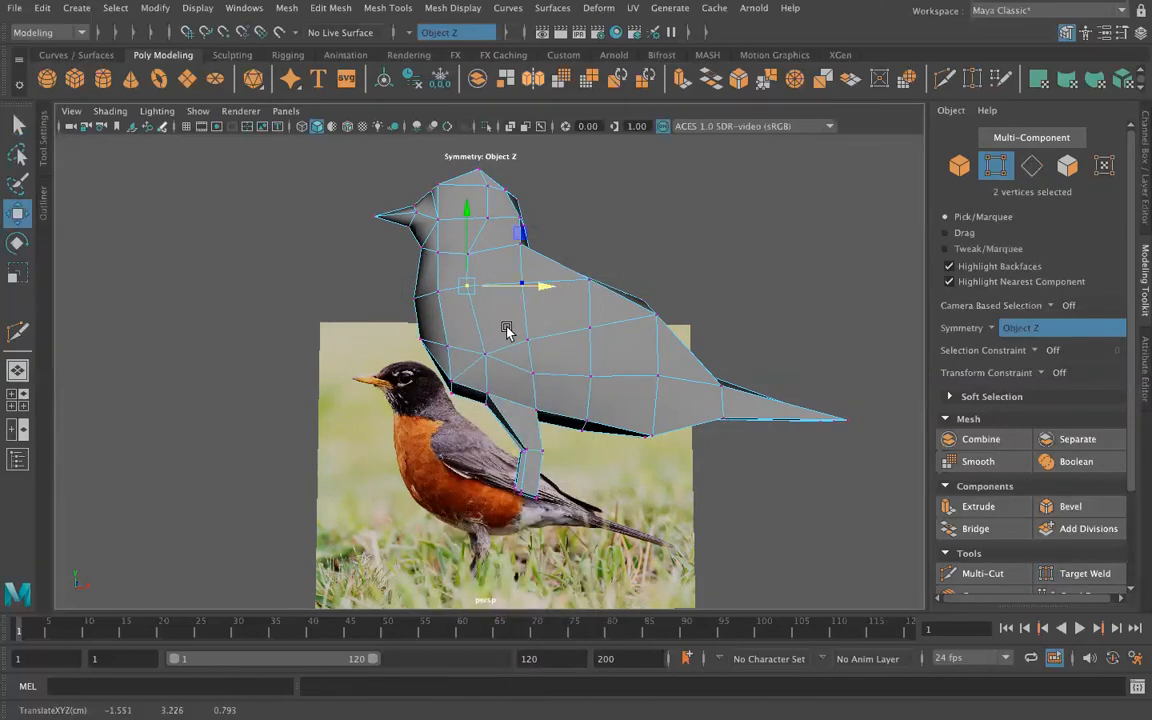
{"action": "left_click", "coordinate": [487, 355]}
{"action": "left_click_drag", "start_coordinate": [563, 355], "coordinate": [556, 362]}
Step: Raise the lower chest vertex beside the leg slightly along Y and clear the selection
{"action": "left_click", "coordinate": [456, 387]}
{"action": "left_click_drag", "start_coordinate": [453, 321], "coordinate": [455, 310]}
{"action": "left_click_drag", "start_coordinate": [380, 388], "coordinate": [728, 378], "text": "alt"}
{"action": "scroll", "coordinate": [657, 430], "scroll_direction": "up", "scroll_amount": 4}
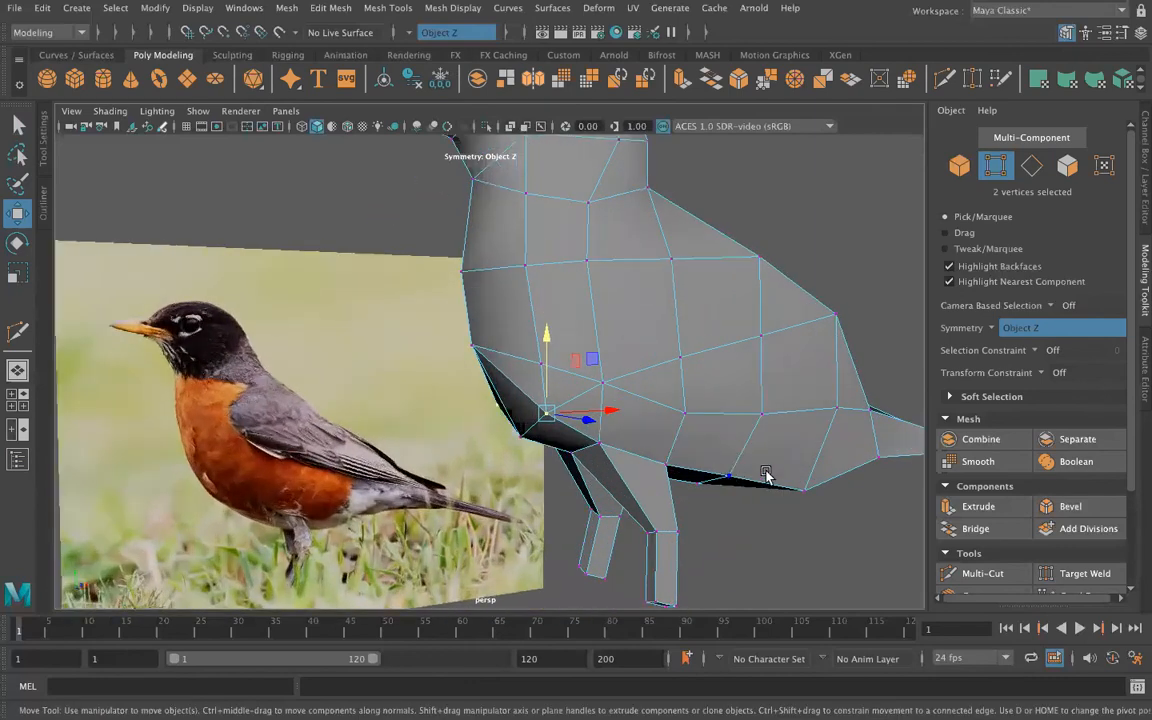
{"action": "left_click", "coordinate": [798, 358]}
{"action": "scroll", "coordinate": [798, 358], "scroll_direction": "down", "scroll_amount": 2}
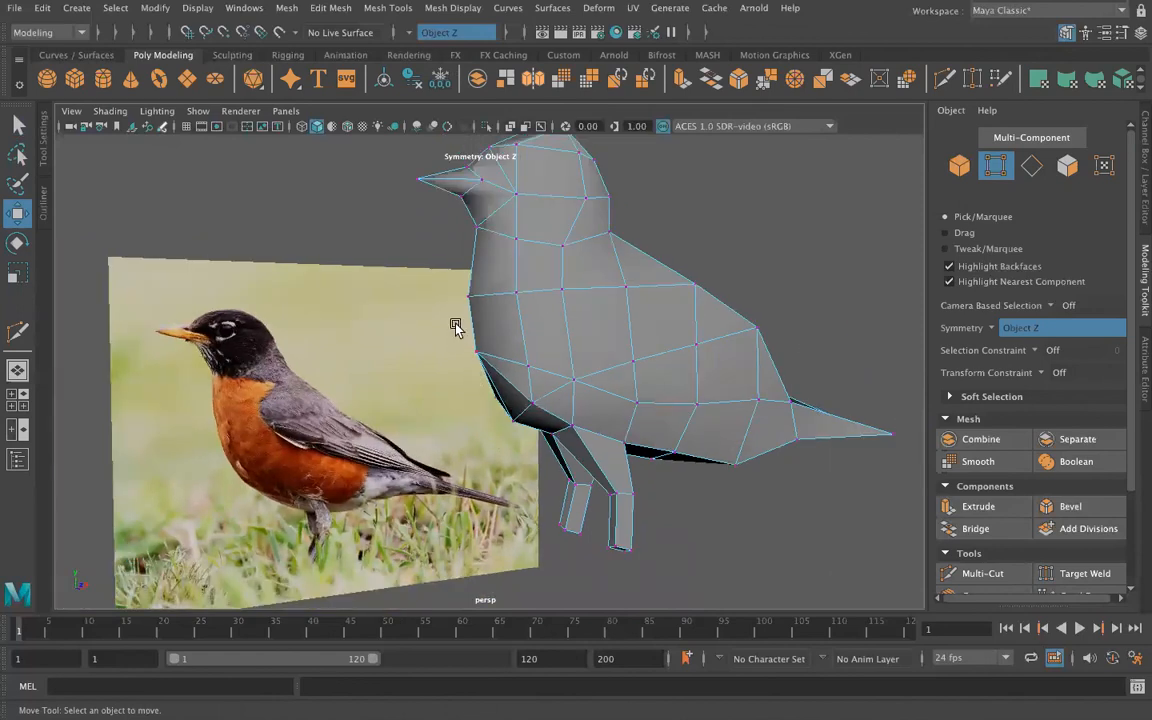
Step: Multi-Cut a symmetrical edge across the triangular faces of the lower chest, meeting at the body's centre line
{"action": "left_click_drag", "start_coordinate": [427, 402], "coordinate": [478, 382], "text": "alt"}
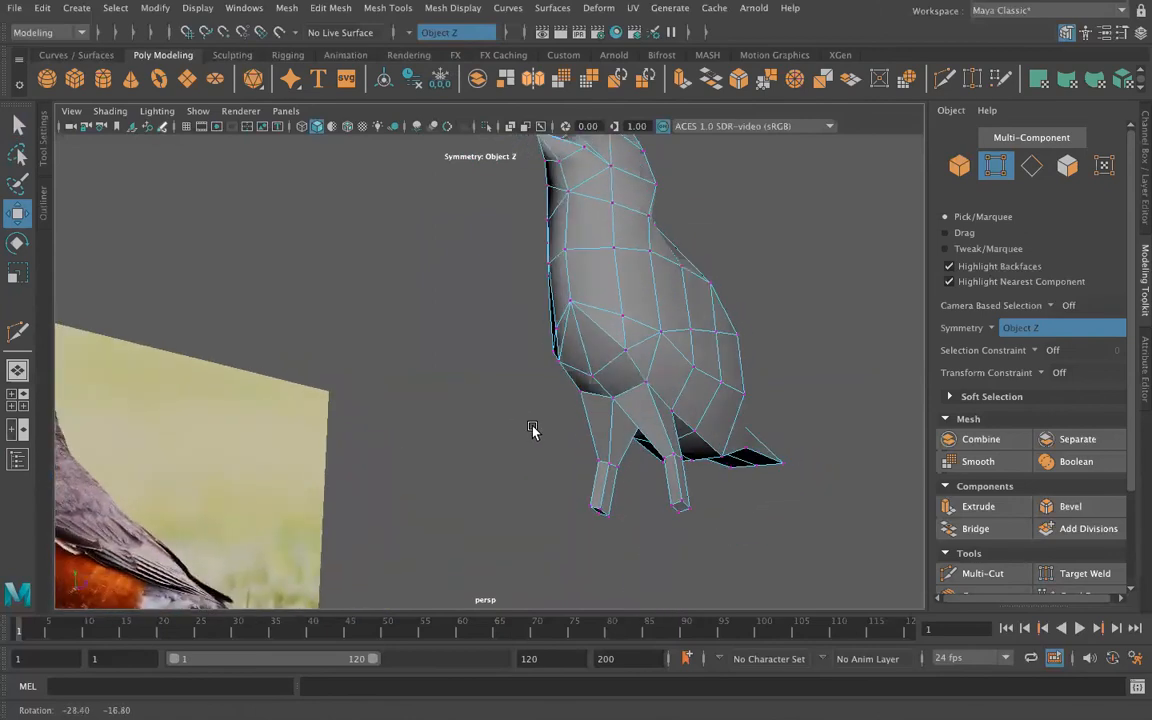
{"action": "left_click", "coordinate": [980, 573]}
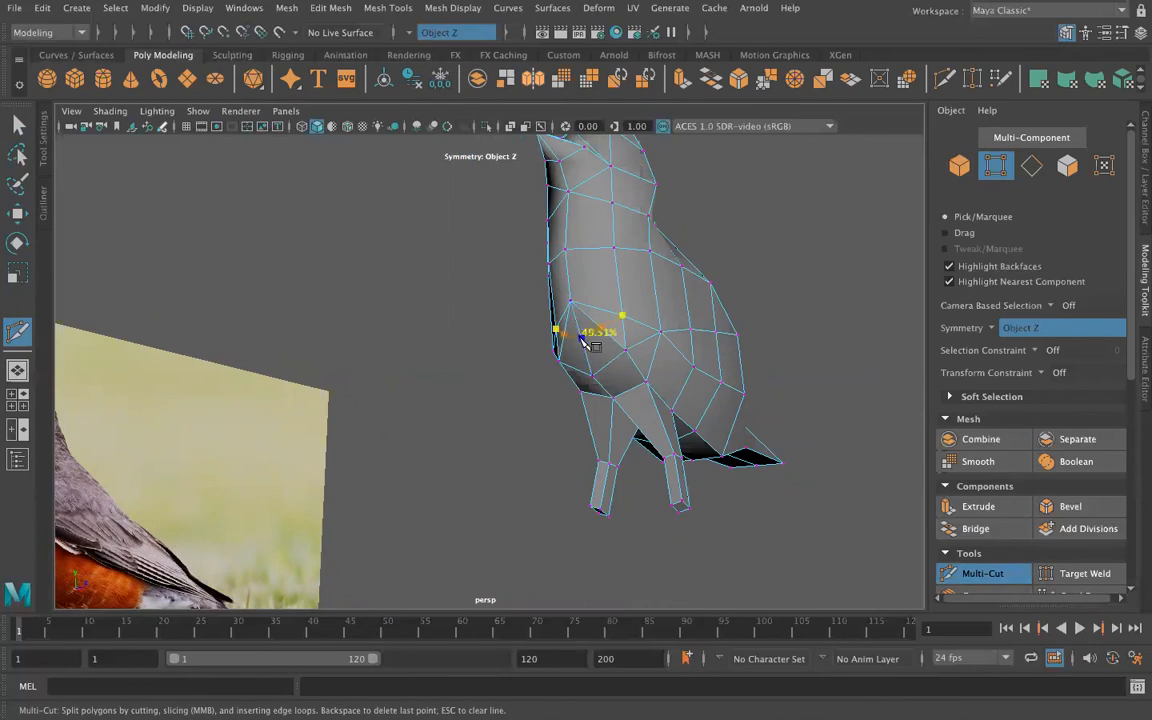
{"action": "key", "text": "Return"}
{"action": "left_click_drag", "start_coordinate": [429, 409], "coordinate": [581, 420], "text": "alt"}
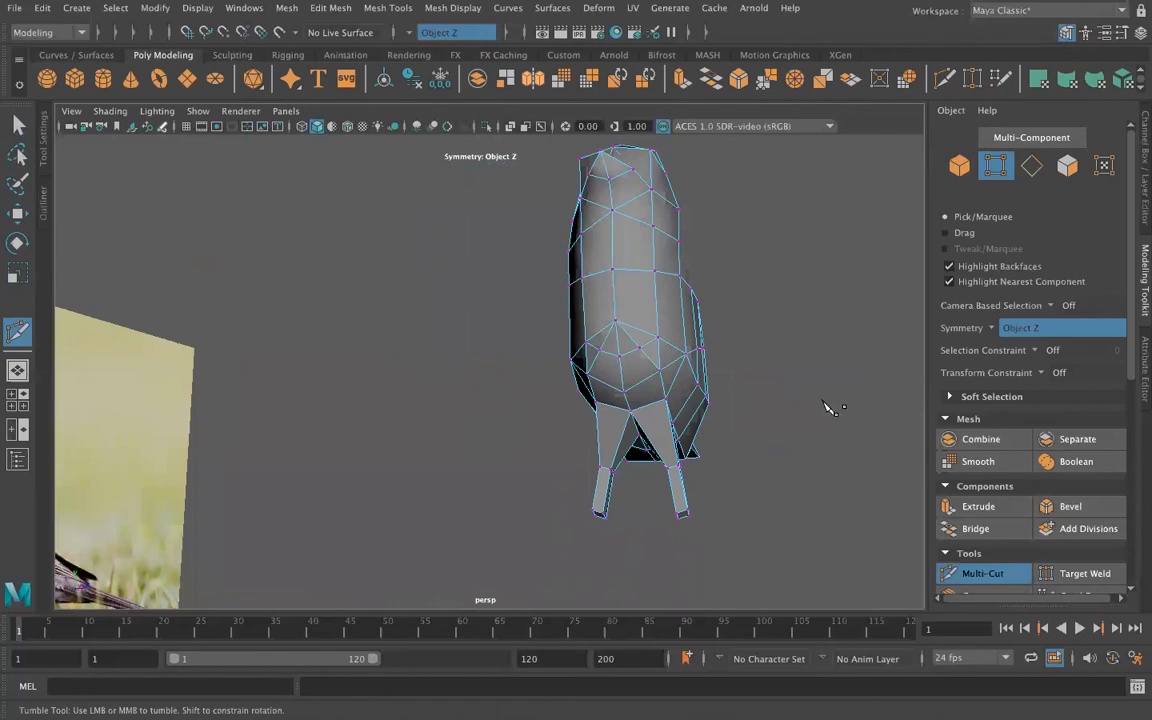
Step: Target Weld the upper centre-line vertex of the lower chest onto the centre vertex just below it
{"action": "left_click", "coordinate": [1048, 574]}
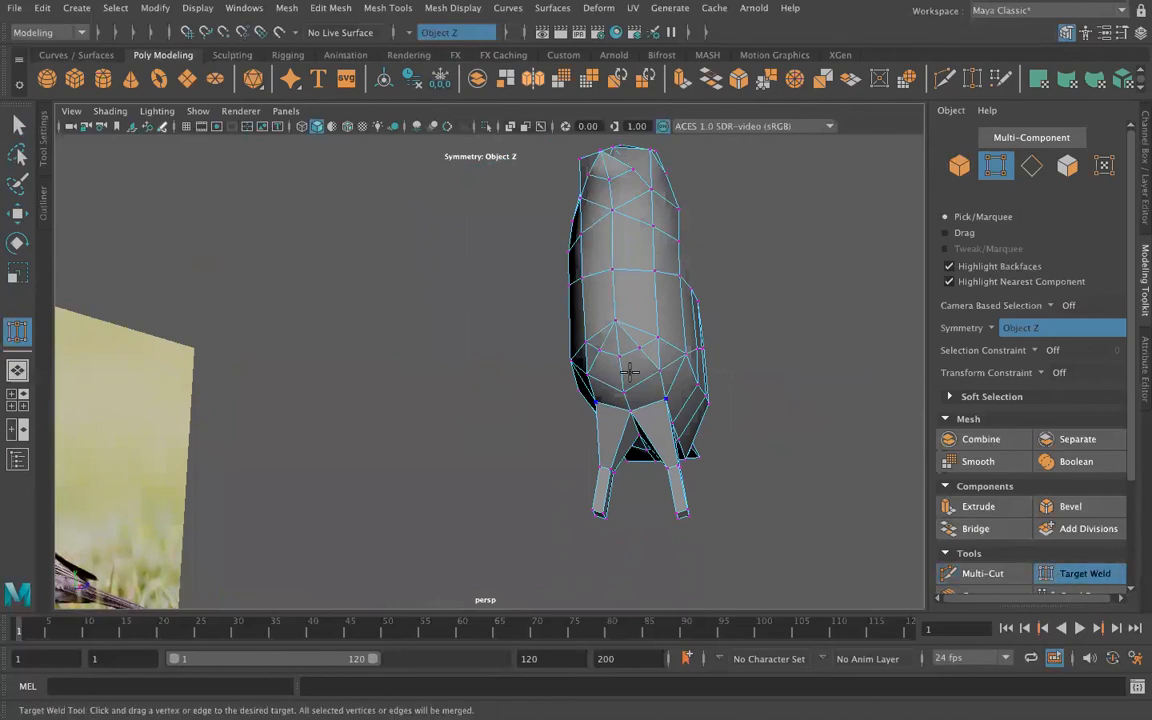
{"action": "left_click_drag", "start_coordinate": [622, 352], "coordinate": [620, 354]}
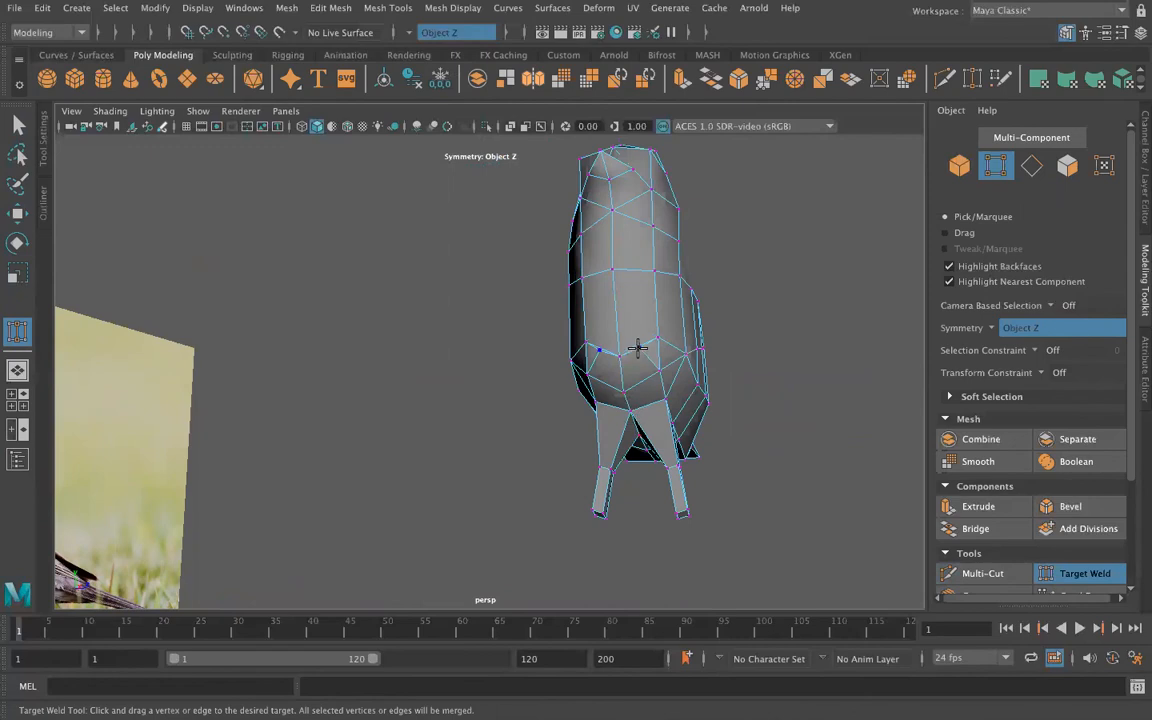
{"action": "left_click_drag", "start_coordinate": [445, 429], "coordinate": [361, 445], "text": "alt"}
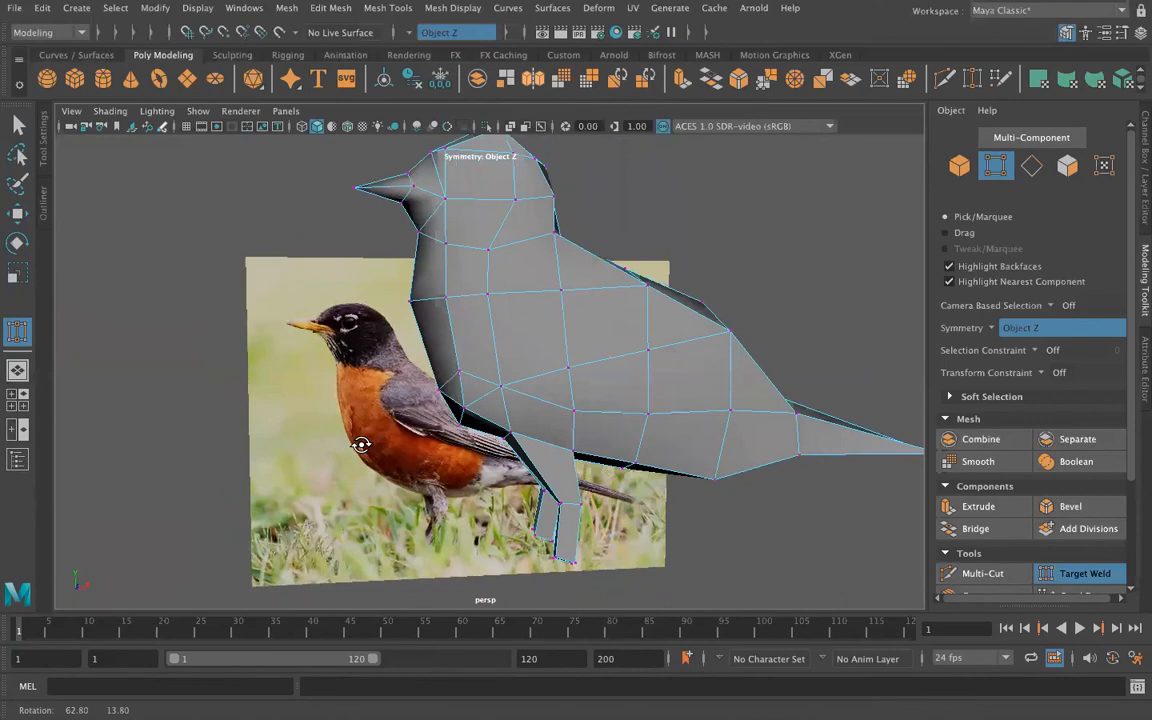
Step: Return the bird to object mode and apply Add Divisions to the whole mesh
{"action": "left_click", "coordinate": [18, 124]}
{"action": "right_click_drag", "start_coordinate": [561, 263], "coordinate": [625, 243]}
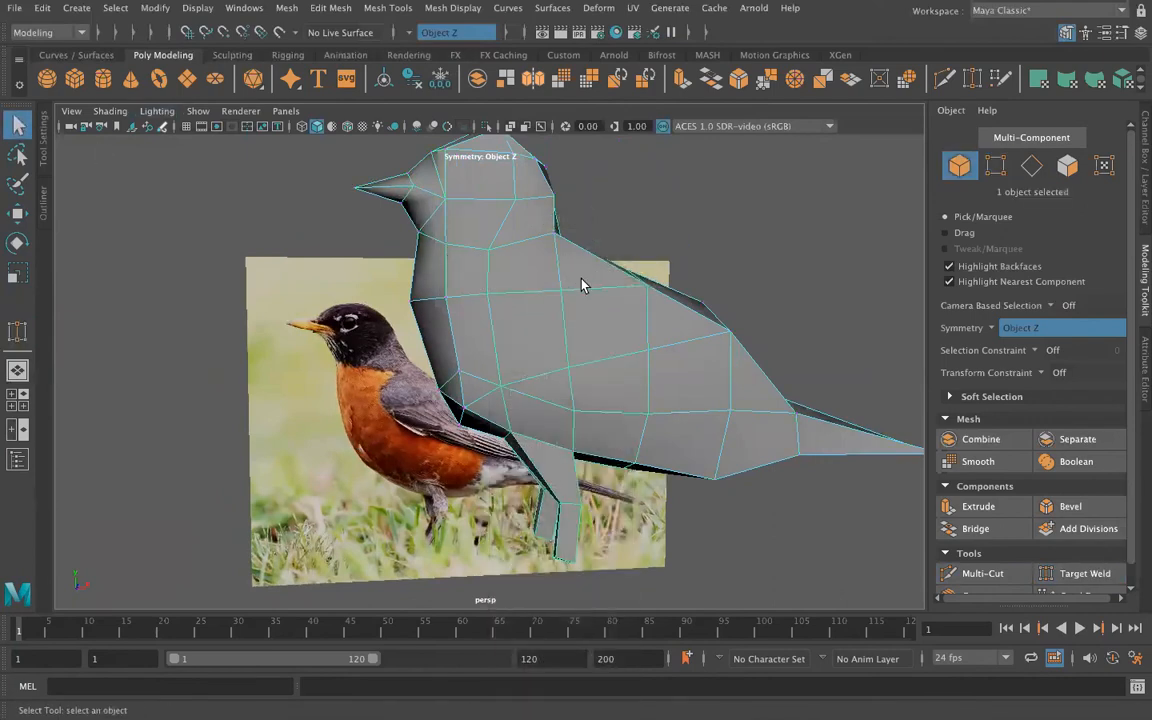
{"action": "left_click", "coordinate": [328, 8]}
{"action": "mouse_move", "coordinate": [291, 10]}
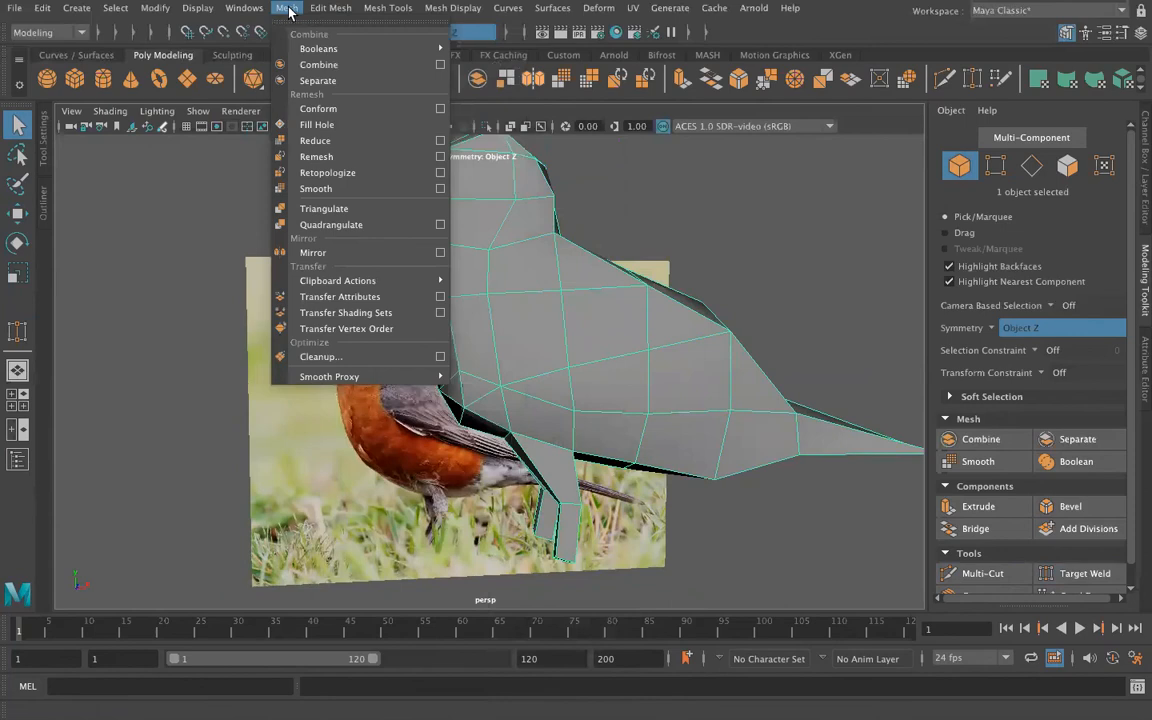
{"action": "left_click", "coordinate": [430, 48]}
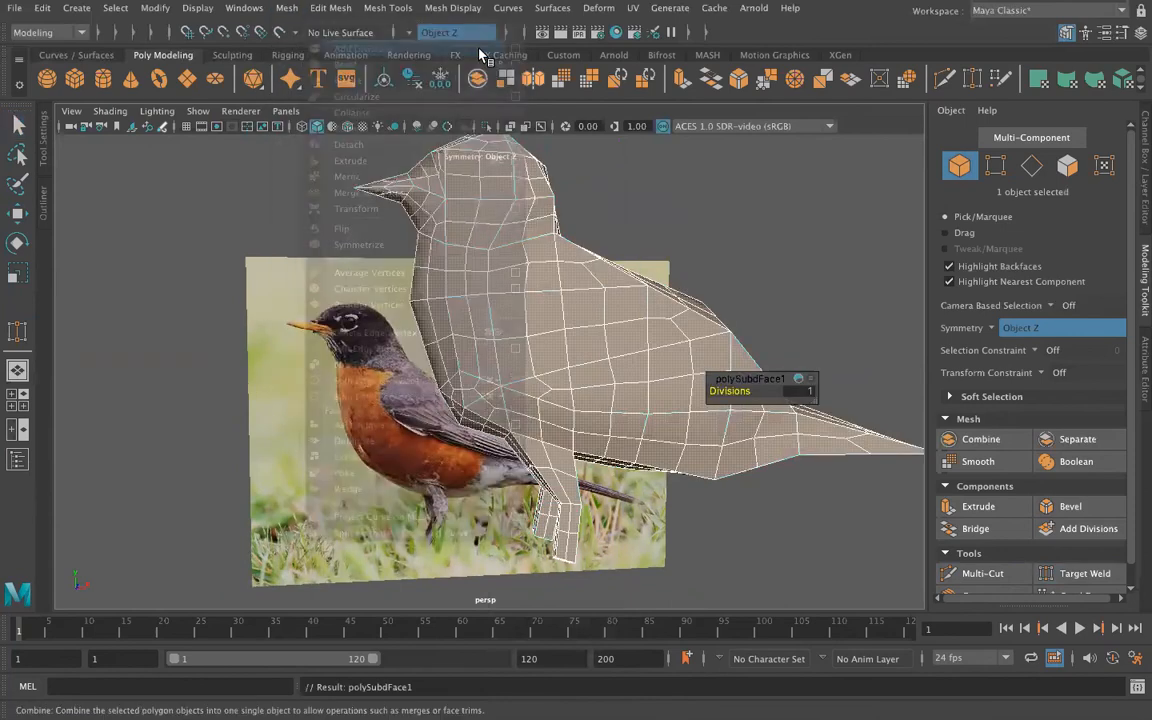
Step: Put the subdivided bird back into object mode and apply Add Divisions a second time
{"action": "right_click_drag", "start_coordinate": [620, 263], "coordinate": [699, 187]}
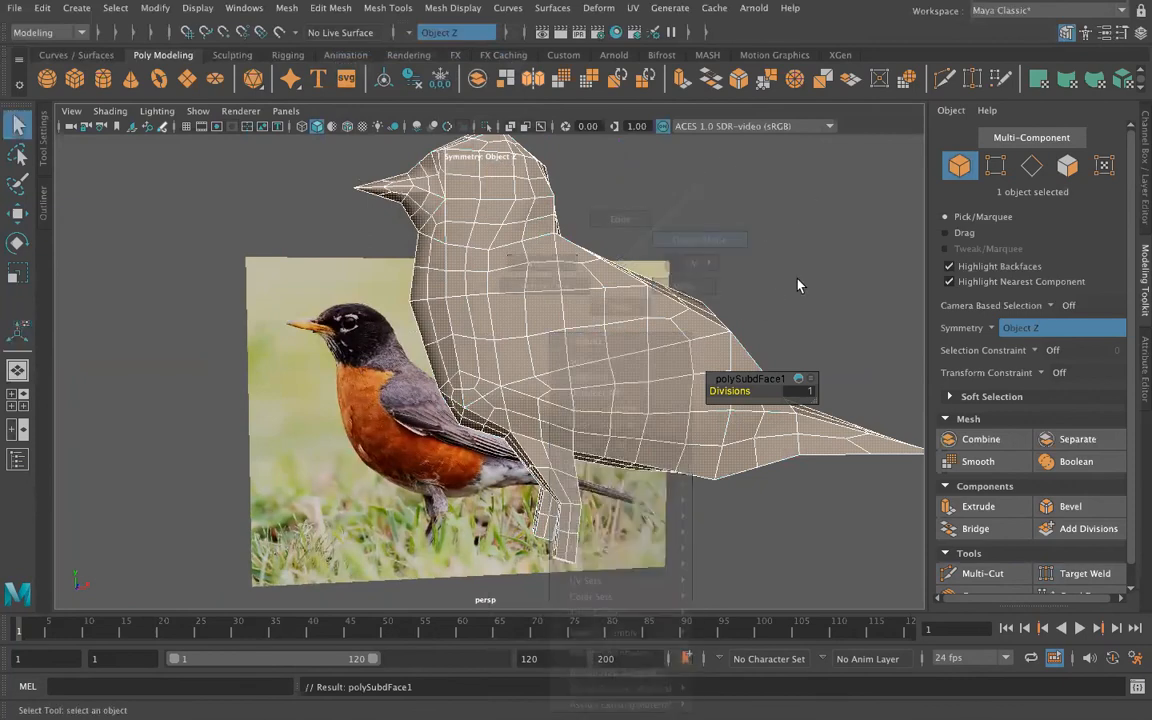
{"action": "right_click", "coordinate": [620, 265]}
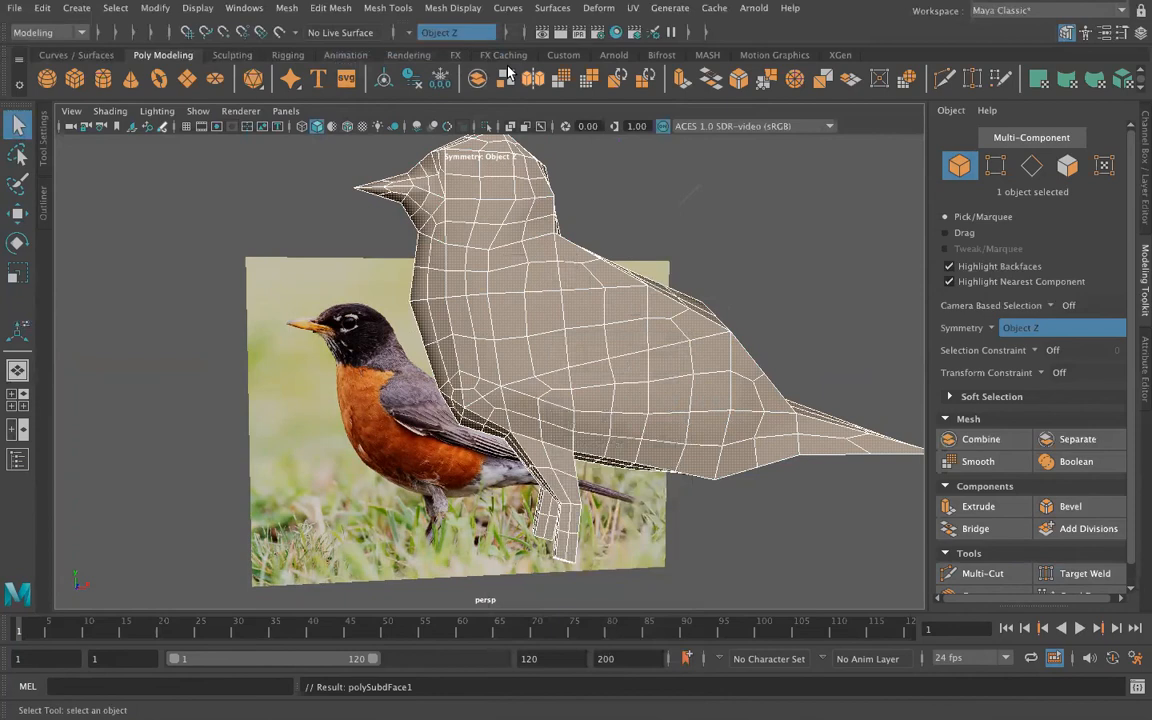
{"action": "left_click", "coordinate": [316, 12]}
{"action": "left_click", "coordinate": [340, 48]}
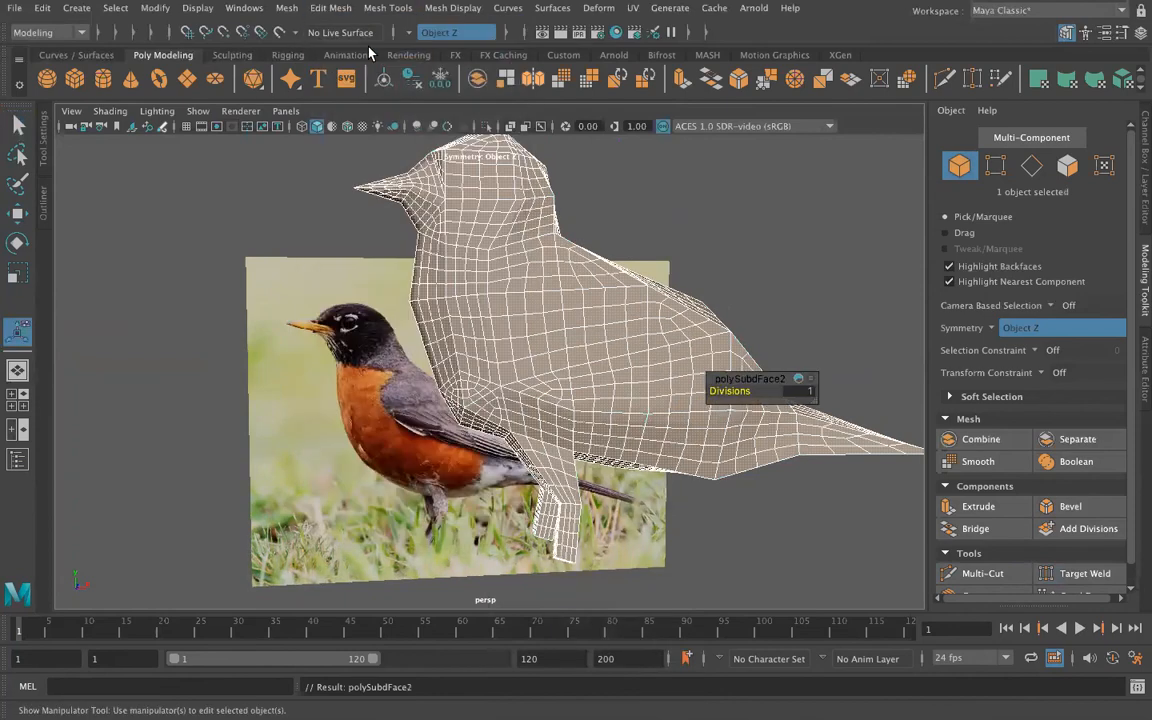
Step: Apply Smooth to the subdivided bird mesh and deselect it
{"action": "left_click", "coordinate": [328, 12]}
{"action": "mouse_move", "coordinate": [290, 10]}
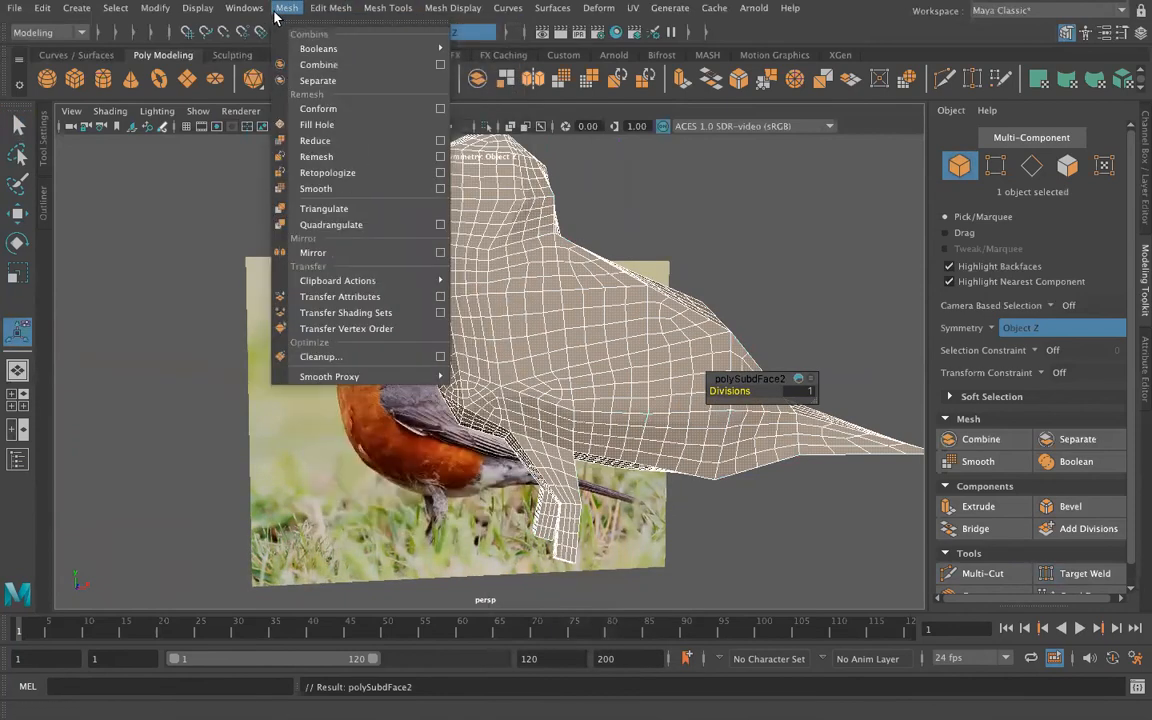
{"action": "left_click", "coordinate": [375, 193]}
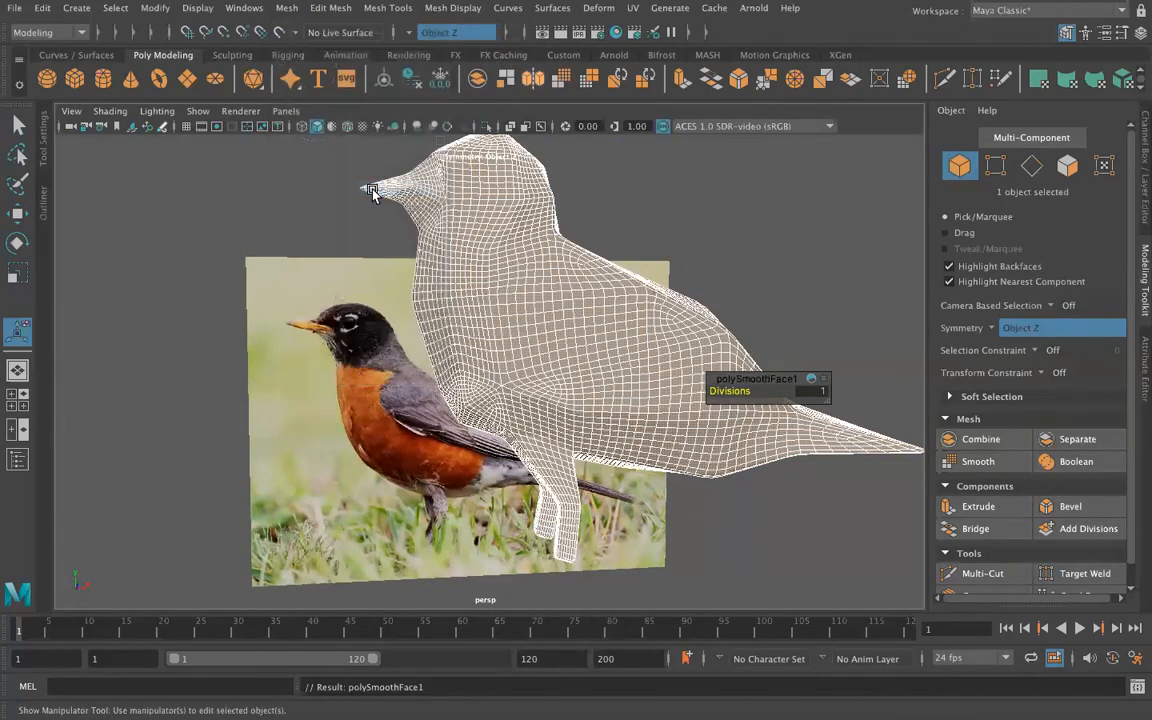
{"action": "left_click", "coordinate": [746, 228]}
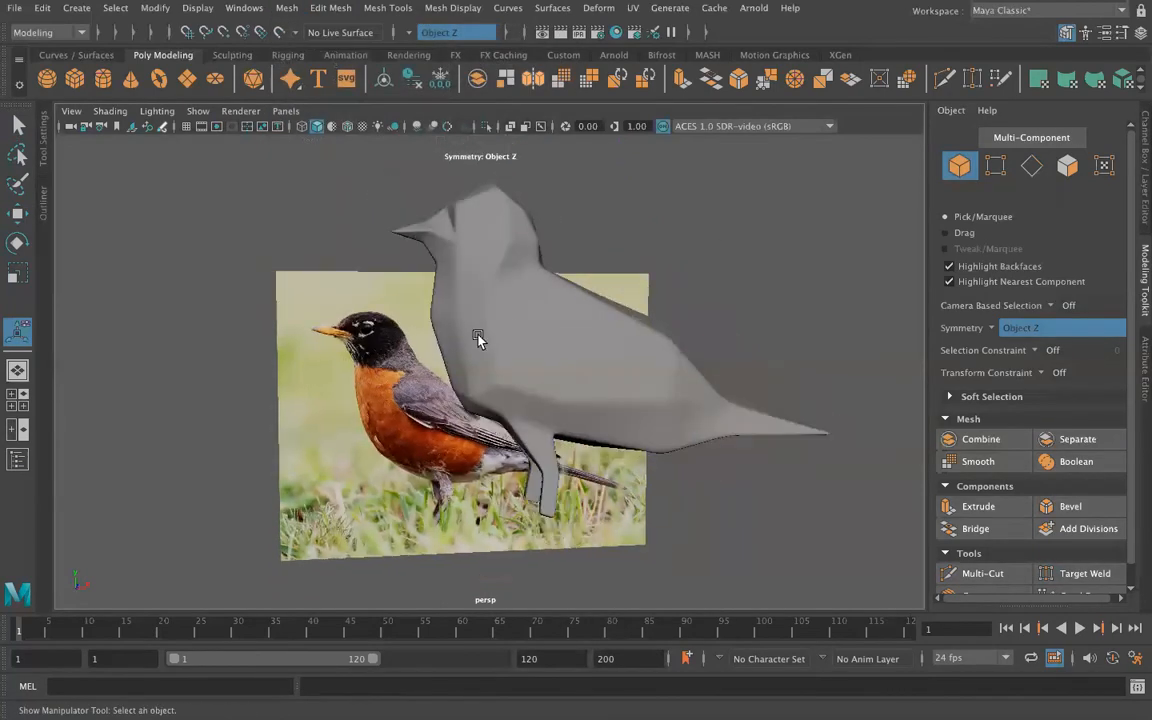
{"action": "left_click_drag", "start_coordinate": [465, 337], "coordinate": [473, 368], "text": "alt"}
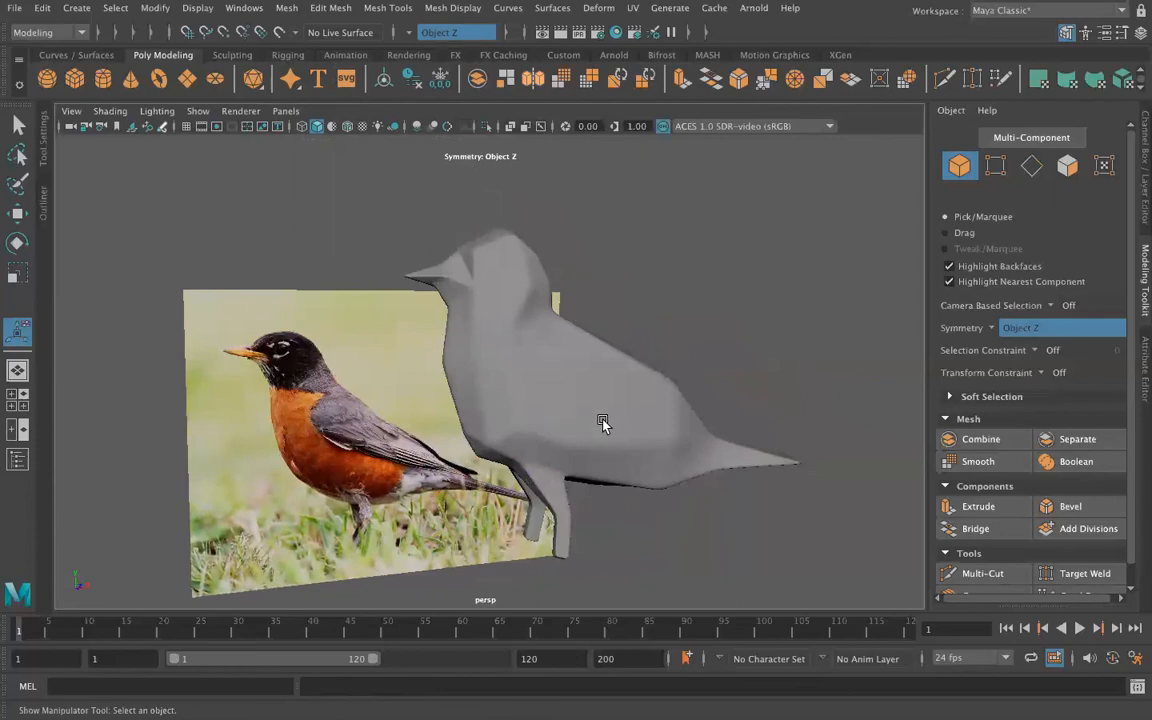
Step: Save the scene as robin in Maya Binary format in the Week3 scenes folder
{"action": "left_click", "coordinate": [14, 8]}
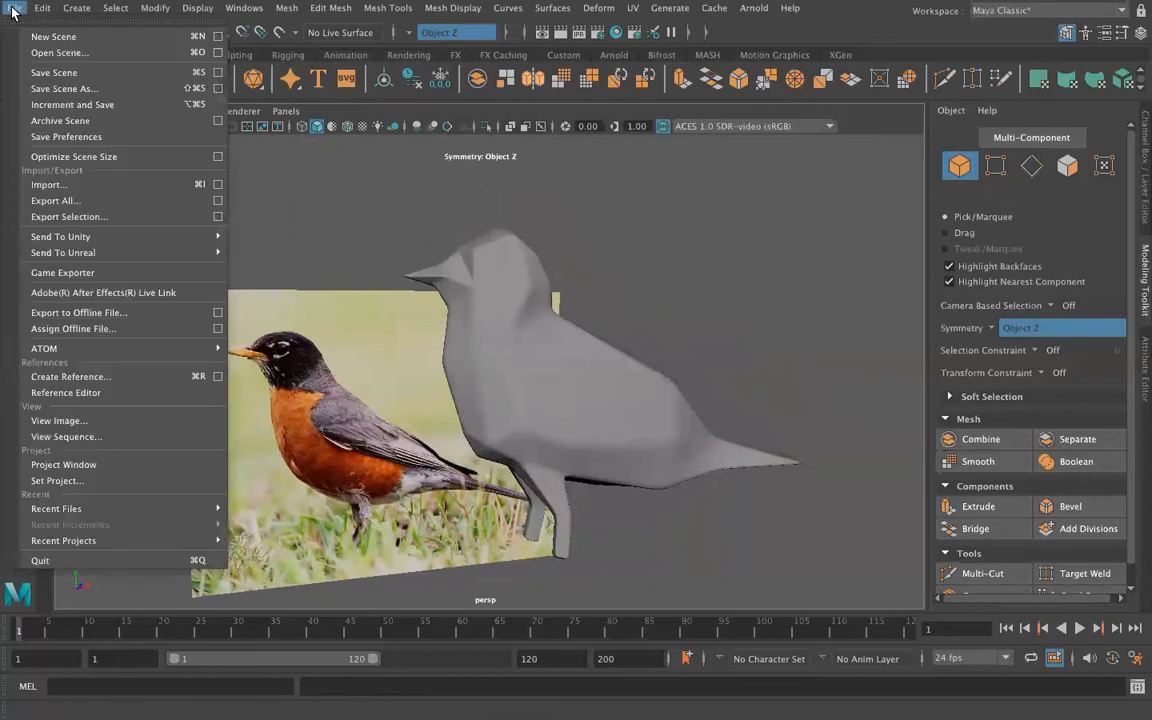
{"action": "left_click", "coordinate": [50, 72]}
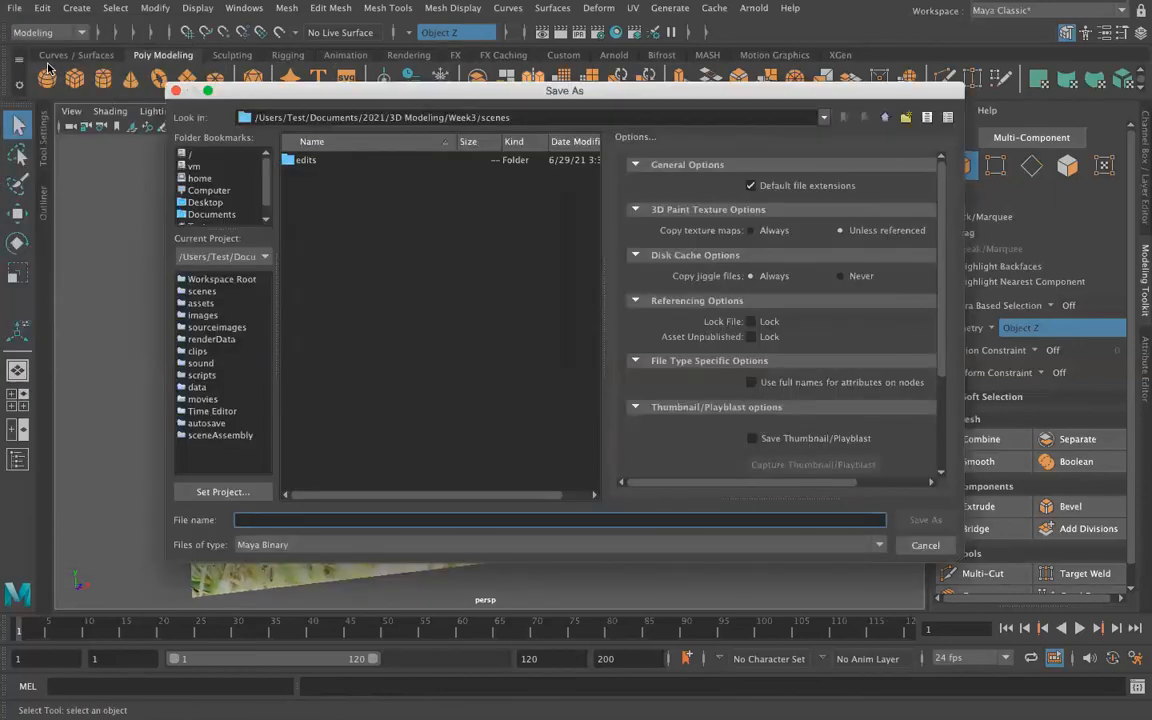
{"action": "type", "text": "robin"}
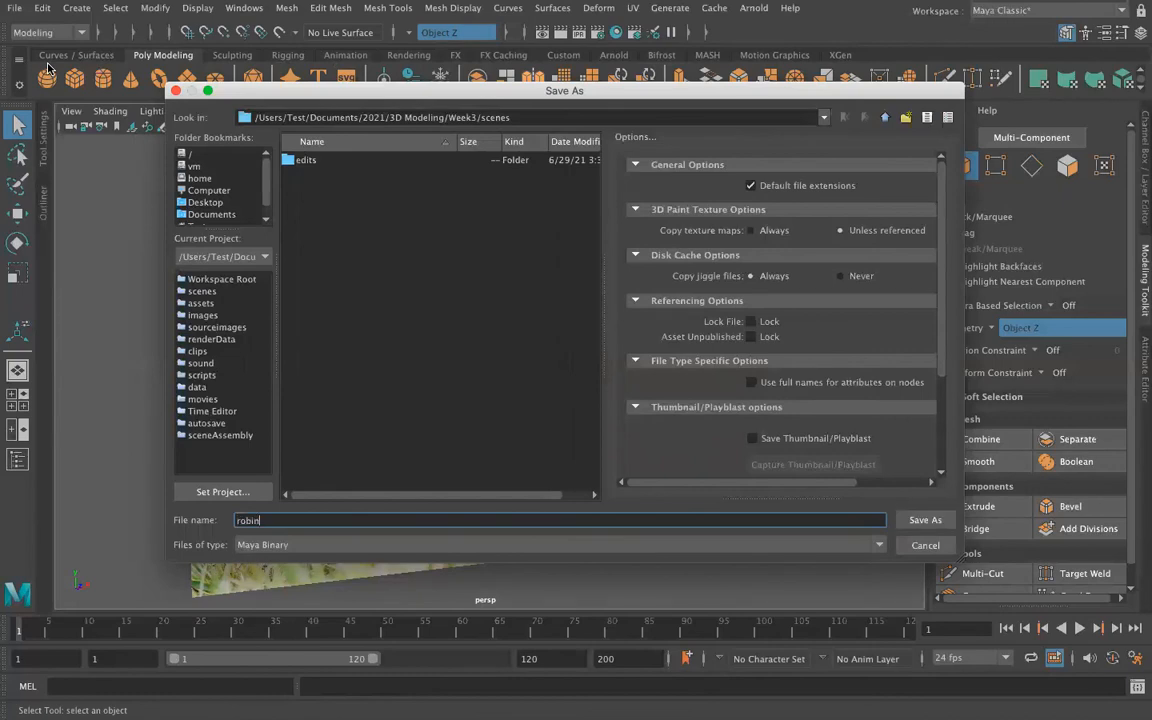
{"action": "key", "text": "Return"}
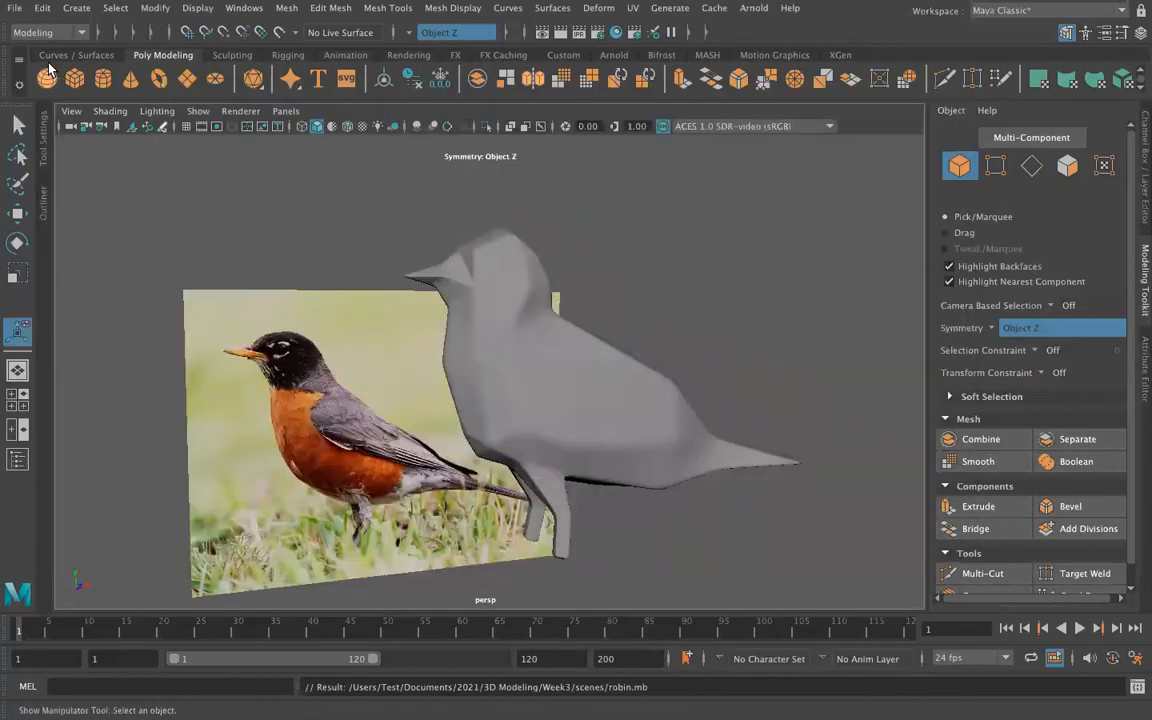